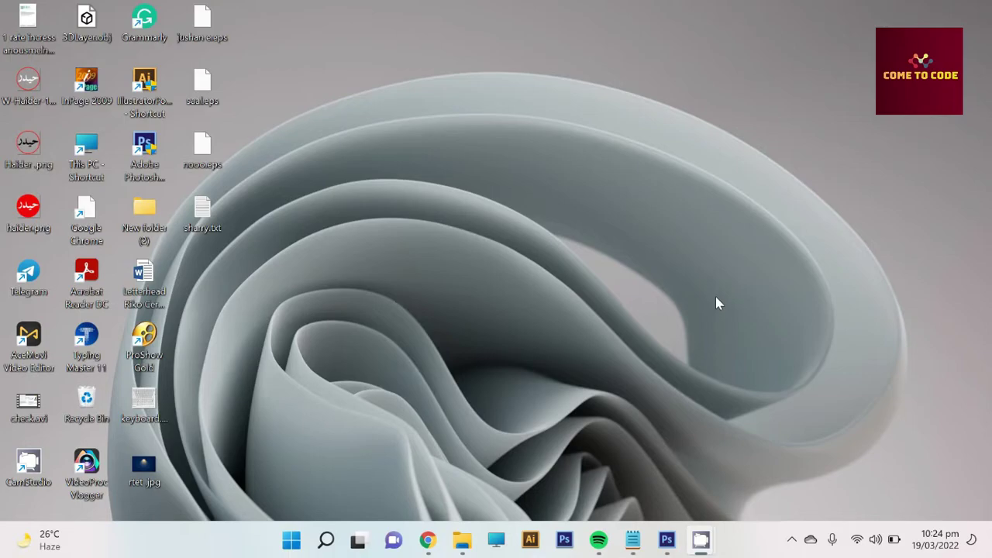
- Return to 2 logo.psd in Photoshop, select Layer 0 and float the Tools panel
key(super+t)
key(super+t)
click(673, 543)
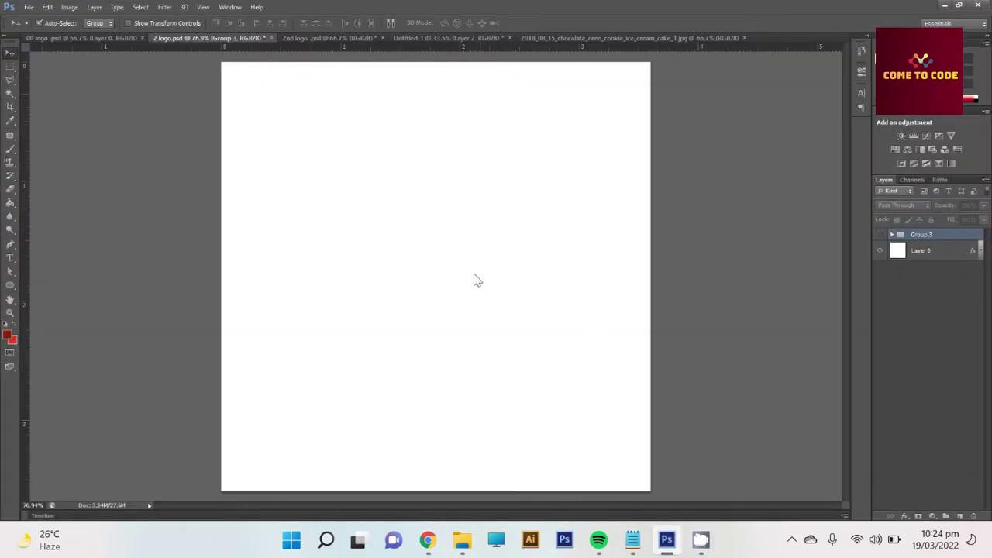
click(393, 266)
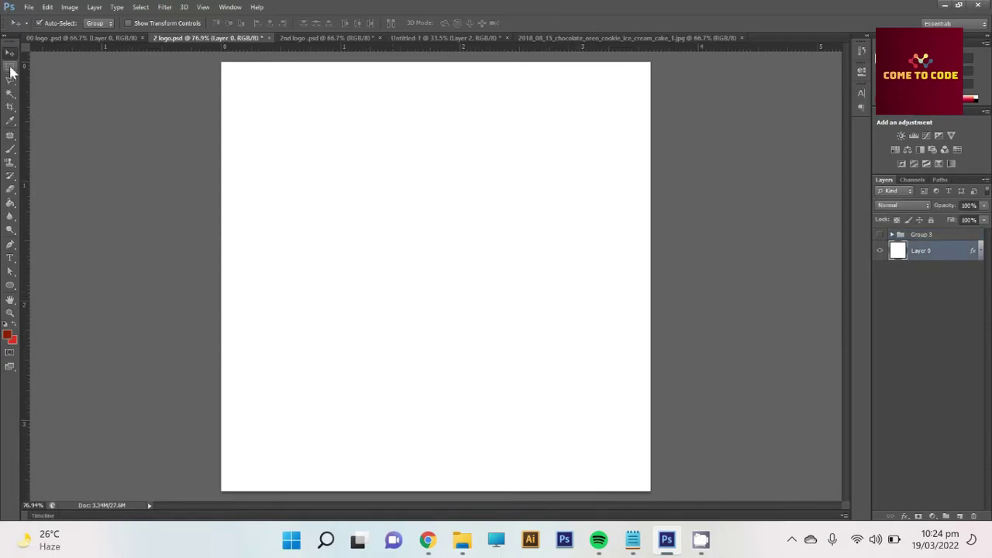
drag(10, 48, 66, 73)
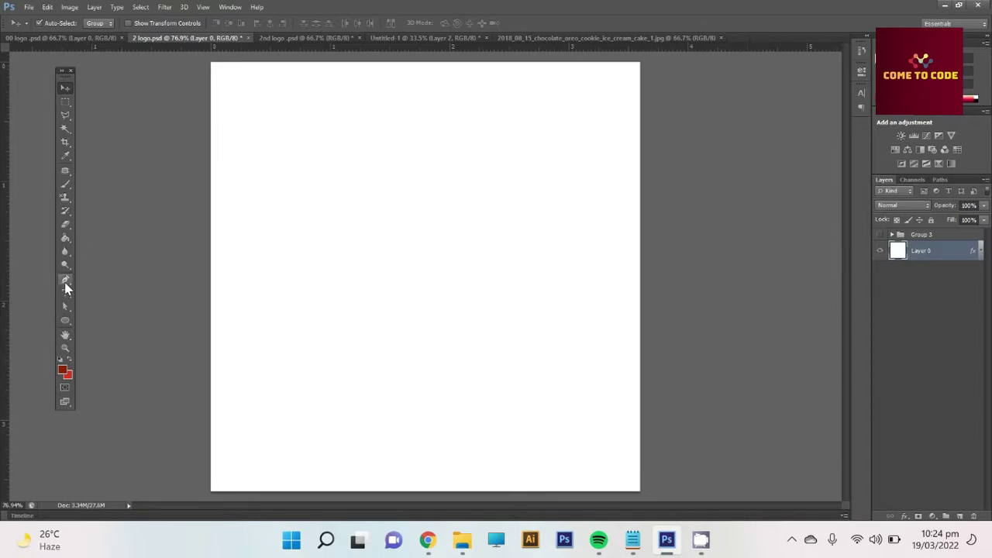
- Choose the Pen tool in Shape mode at 100% zoom and place the first petal anchor
click(66, 285)
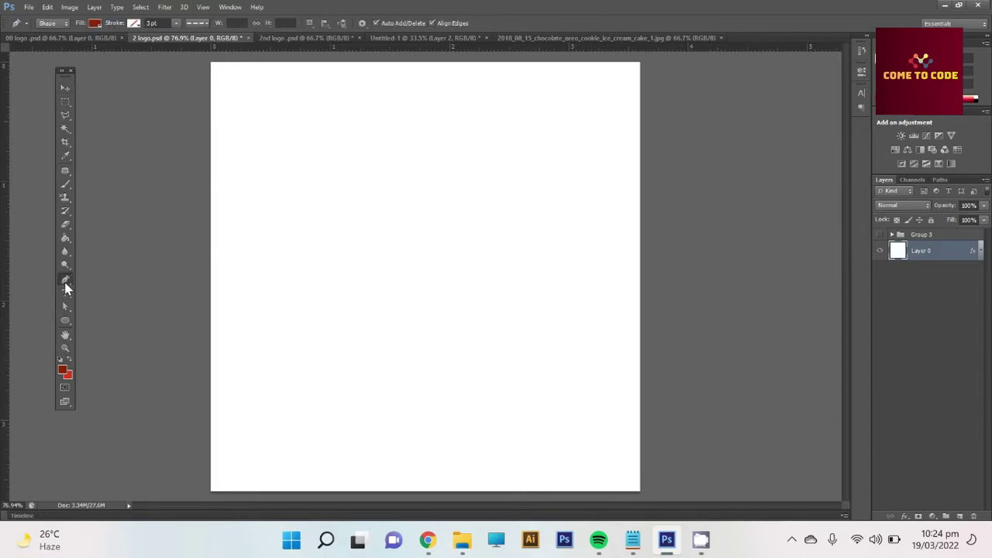
key(z)
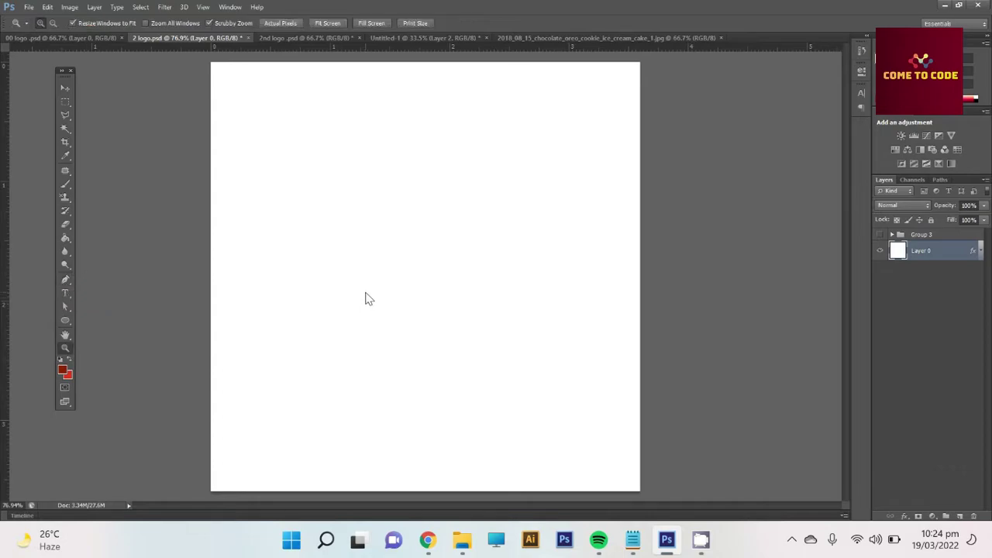
click(366, 297)
click(440, 282)
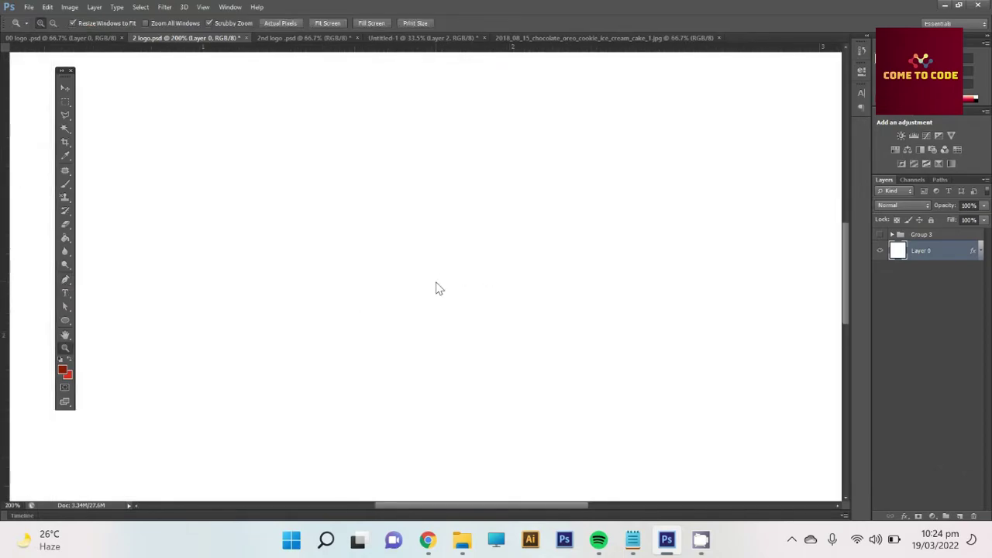
alt+click(673, 337)
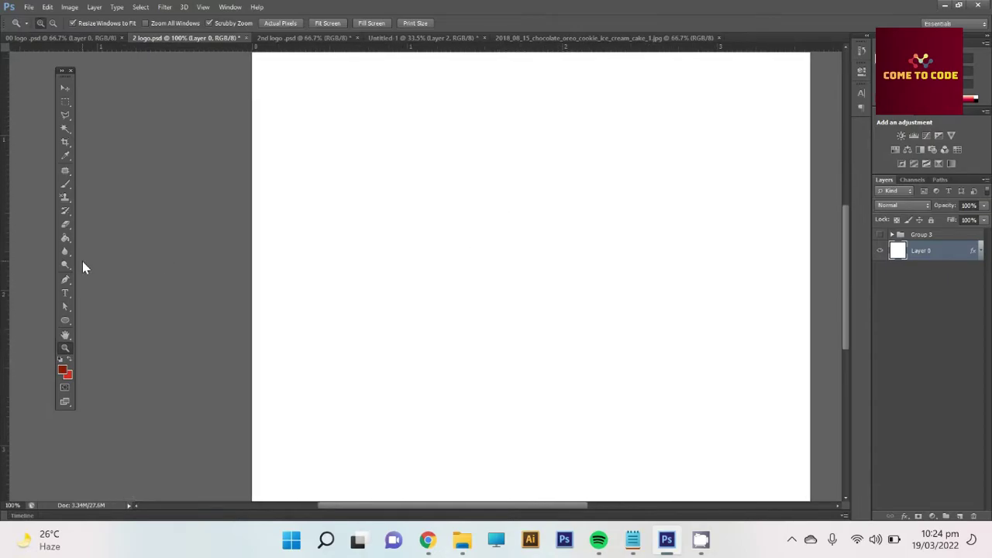
click(65, 280)
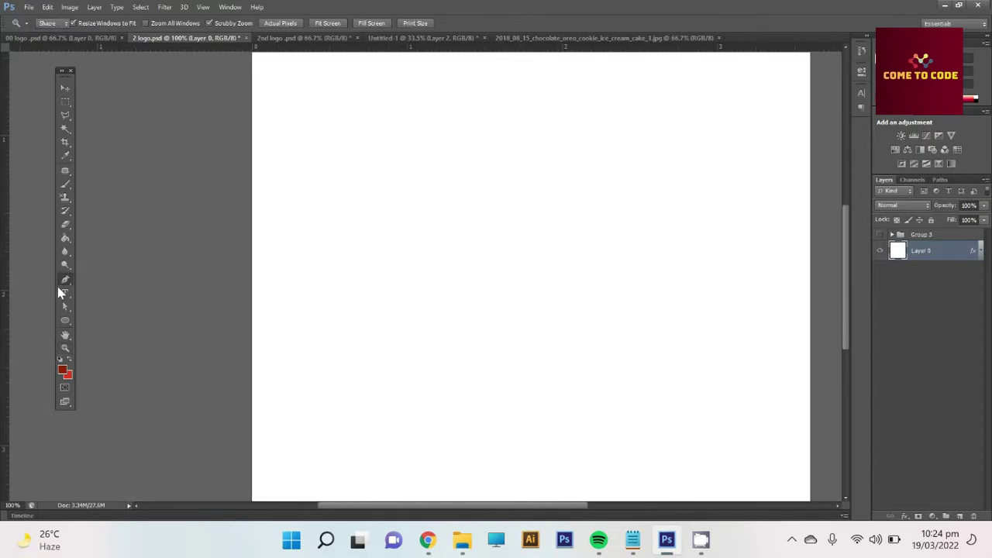
click(477, 337)
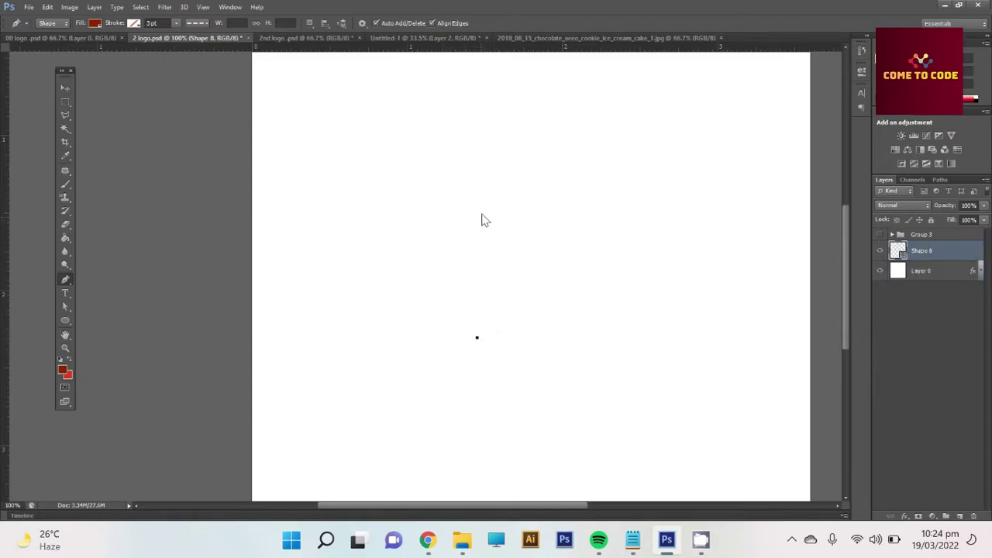
- Drag a second anchor above the first to curve the petal's red left edge
mouse_move(483, 197)
mouse_down()
mouse_move(535, 102)
mouse_move(548, 105)
mouse_up()
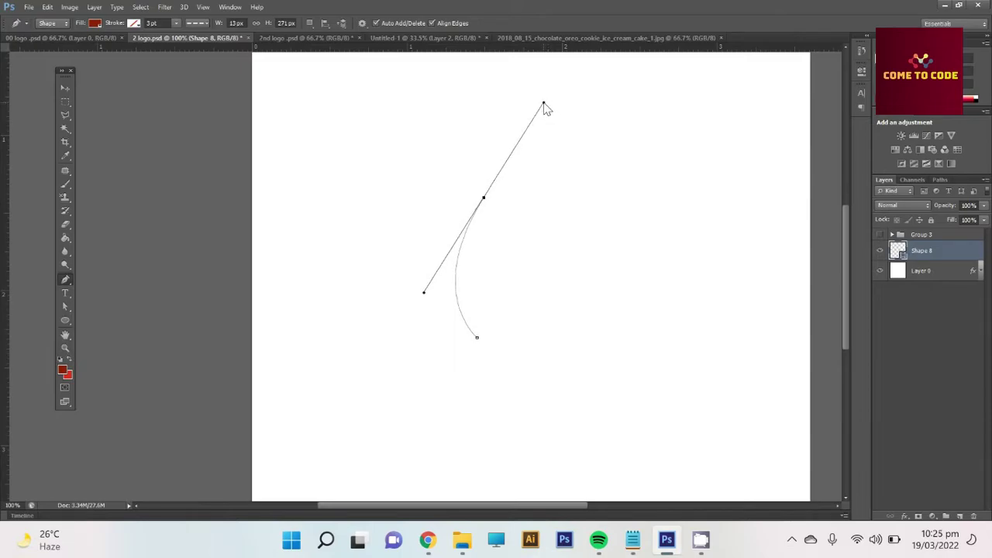
drag(548, 105, 544, 103)
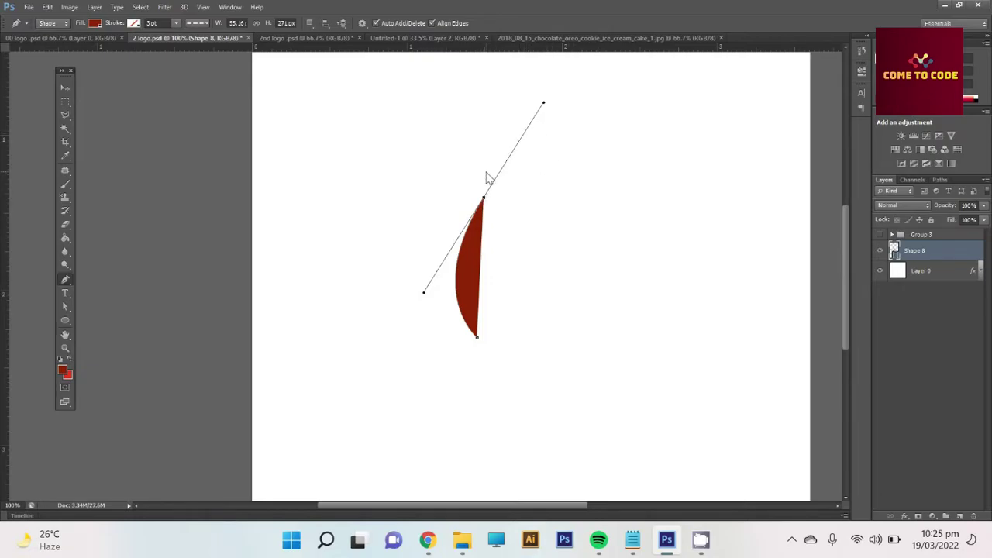
key(alt)
key(alt)
- Close the outline into a pointed leaf, rounding its right edge and cornering the bottom-right anchor
alt+click(485, 200)
mouse_move(515, 332)
mouse_down()
mouse_move(497, 408)
mouse_move(483, 395)
mouse_up()
drag(515, 332, 512, 336)
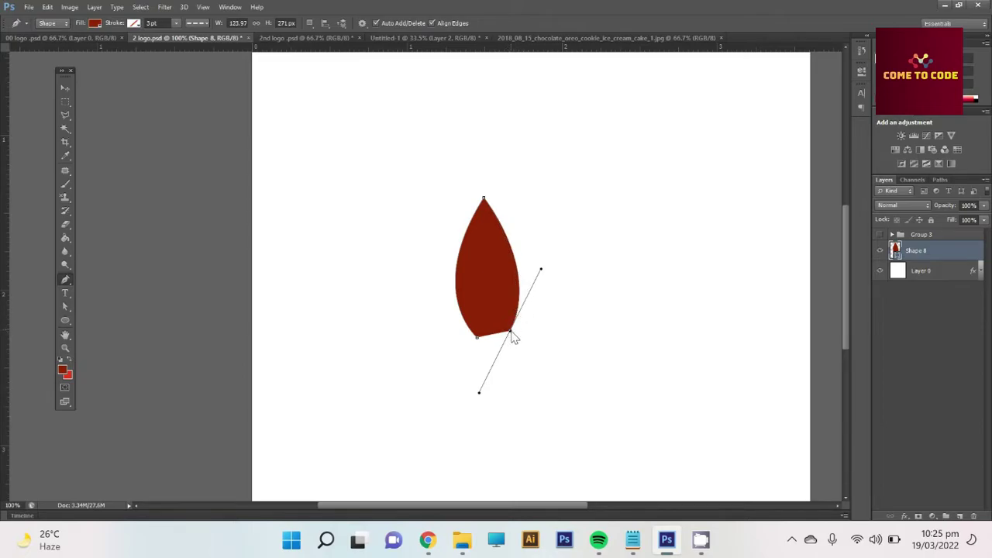
drag(511, 335, 511, 342)
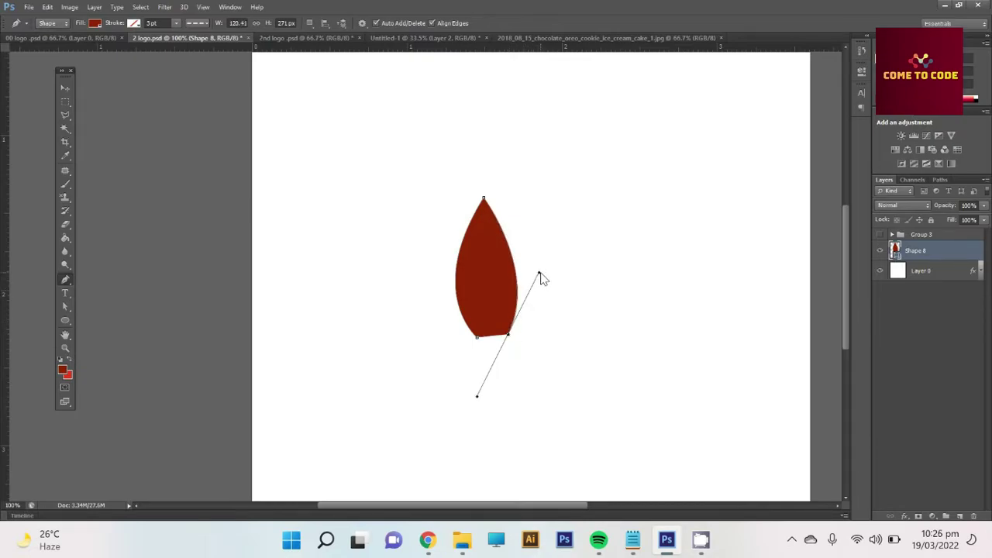
drag(540, 274, 541, 271)
drag(539, 272, 542, 268)
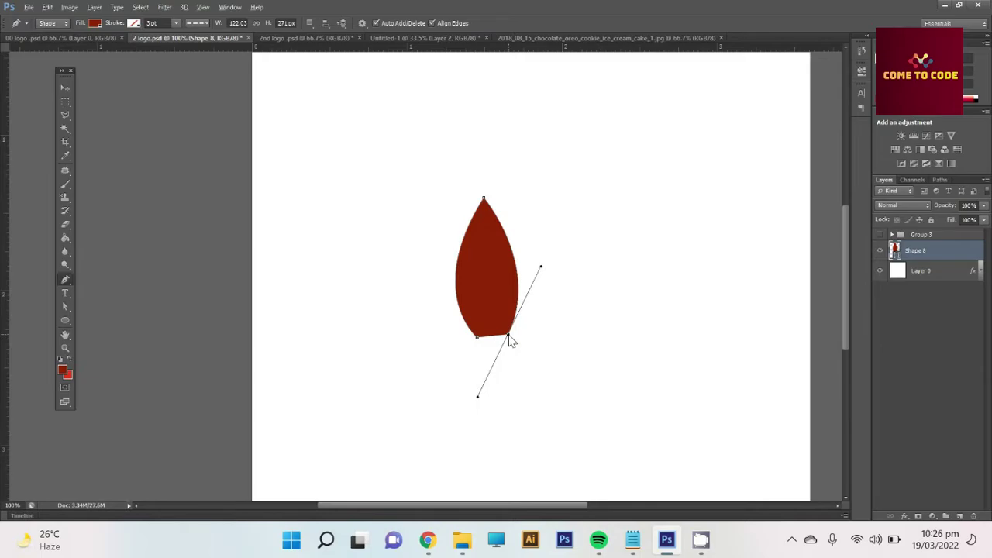
alt+click(509, 337)
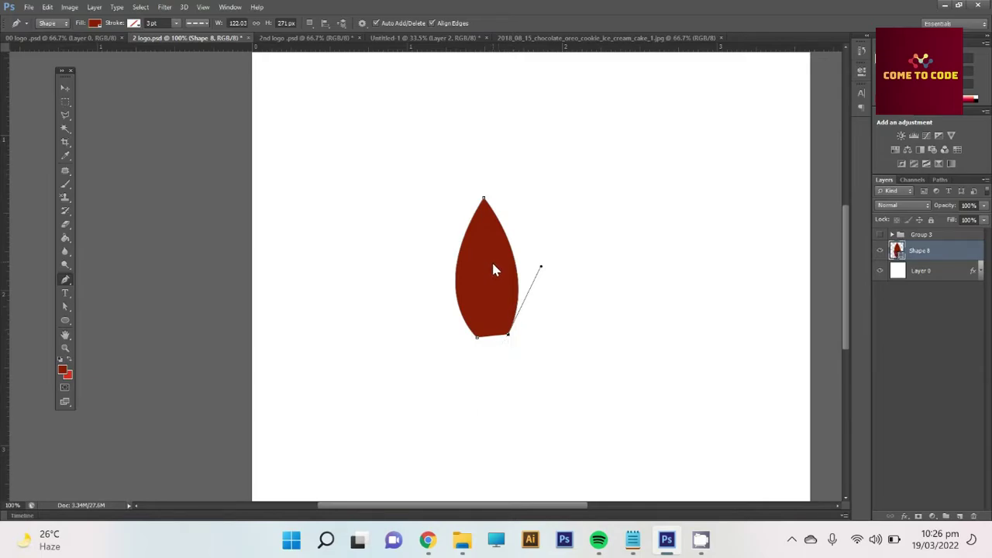
- Add an inner anchor and reshape the base to cut a notch up into the leaf
drag(487, 256, 462, 221)
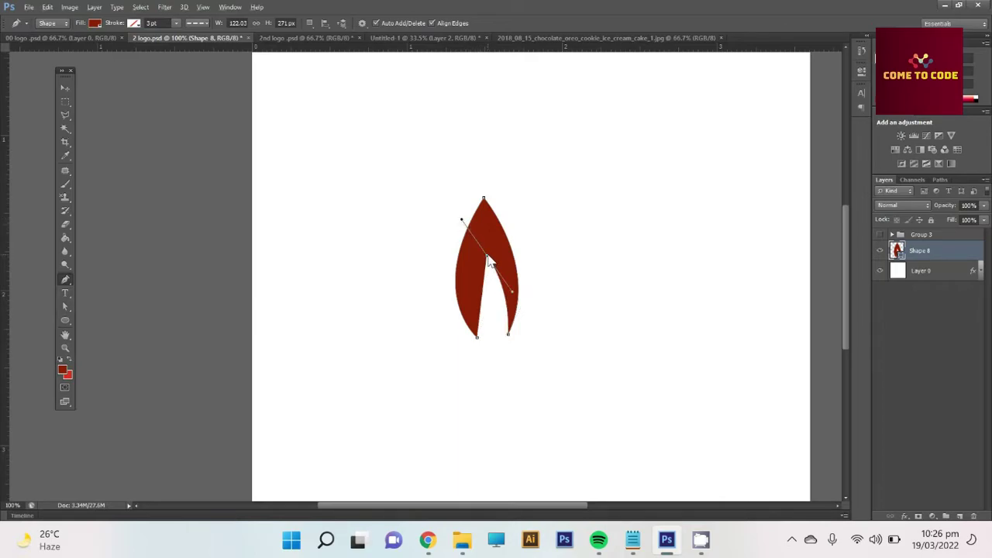
alt+click(487, 256)
ctrl+click(477, 338)
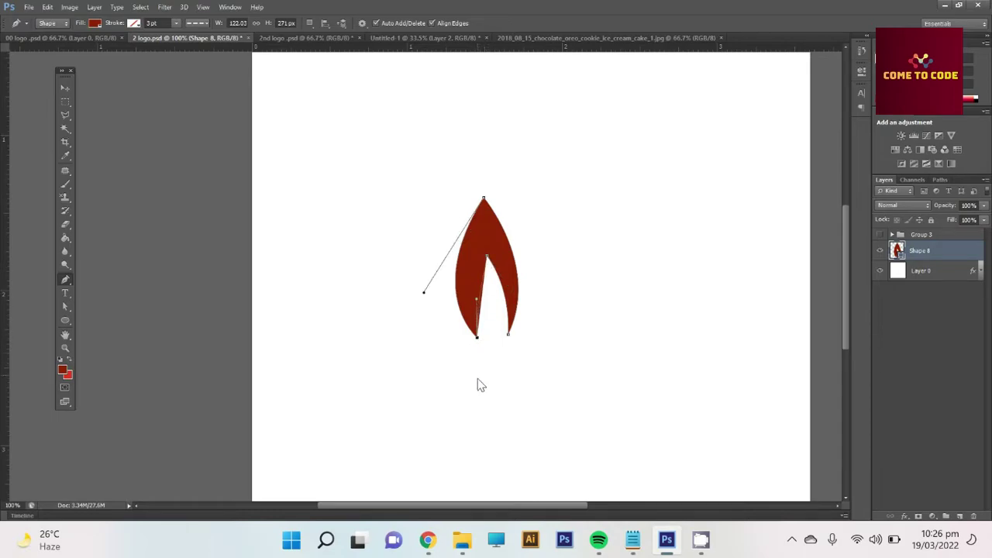
mouse_move(478, 380)
mouse_down()
mouse_move(479, 391)
mouse_move(478, 380)
mouse_up()
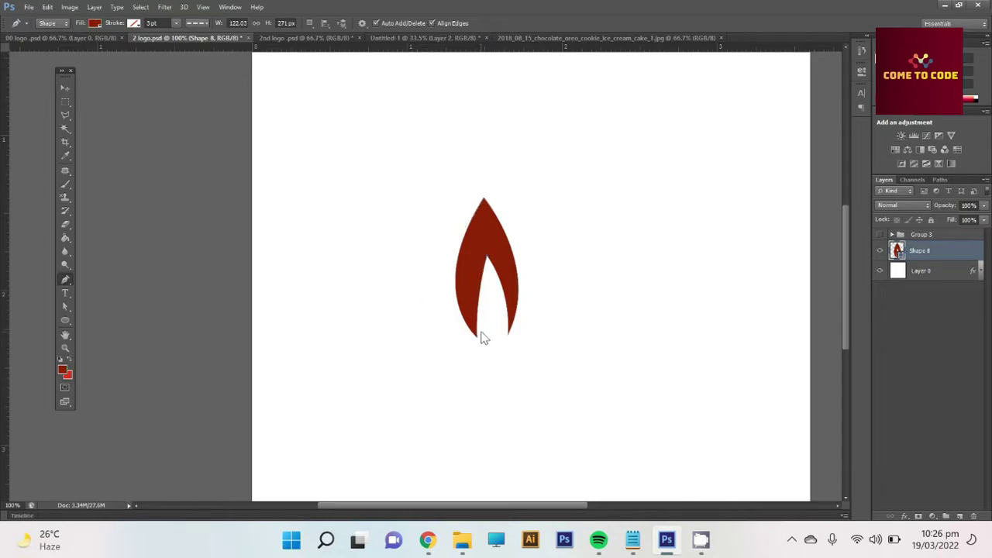
drag(478, 338, 485, 341)
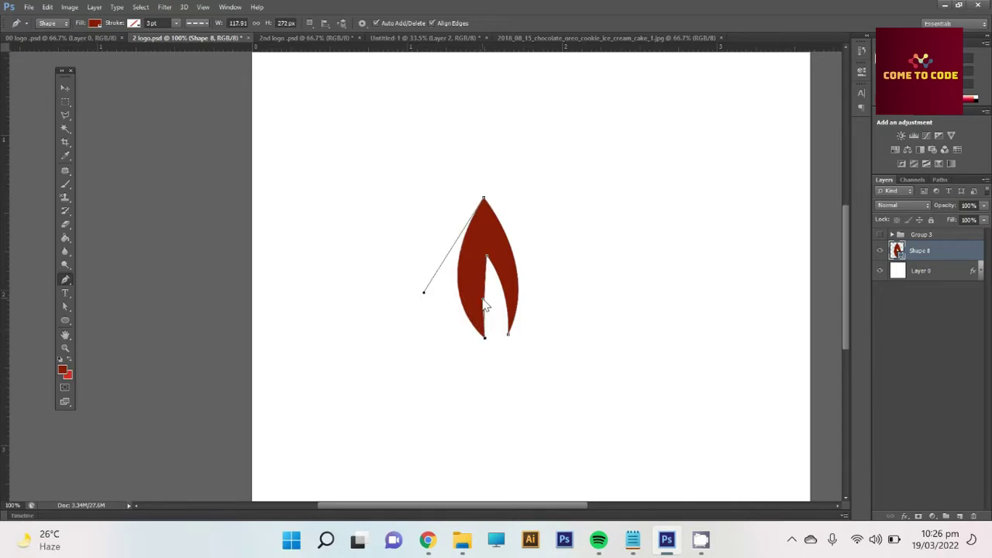
click(477, 298)
drag(486, 345, 490, 346)
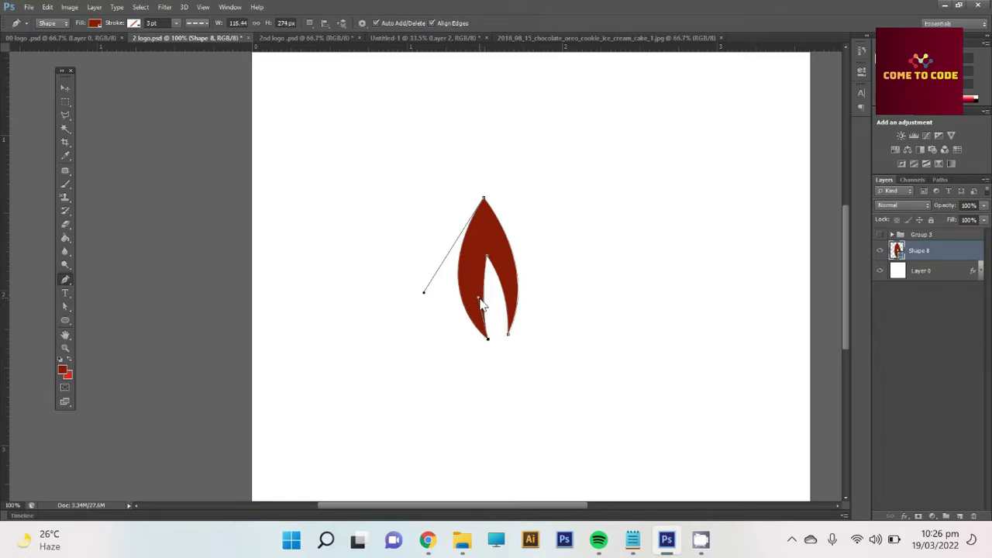
- Refine the petal's bottom-right curve, raise its tip slightly and smooth the left edge
click(481, 300)
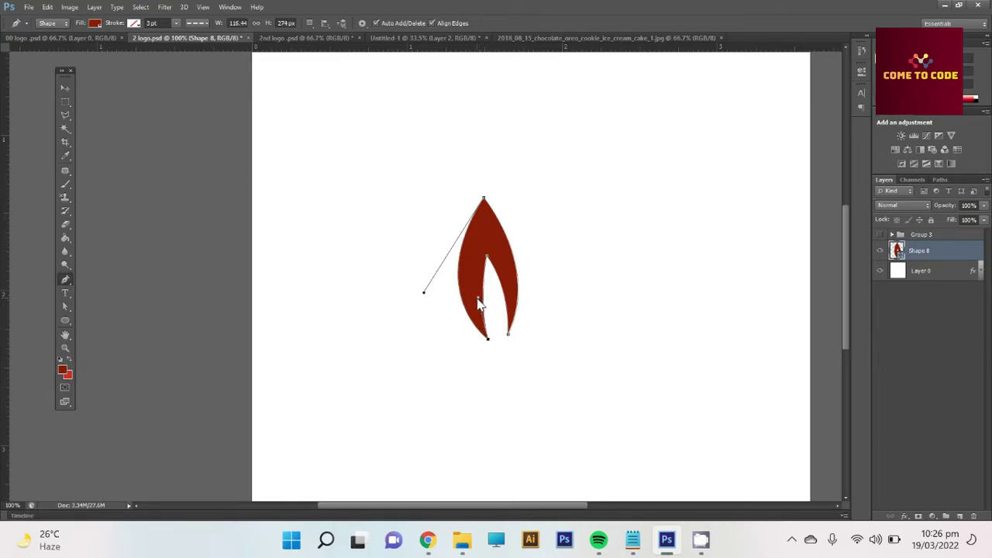
click(508, 336)
drag(542, 269, 544, 266)
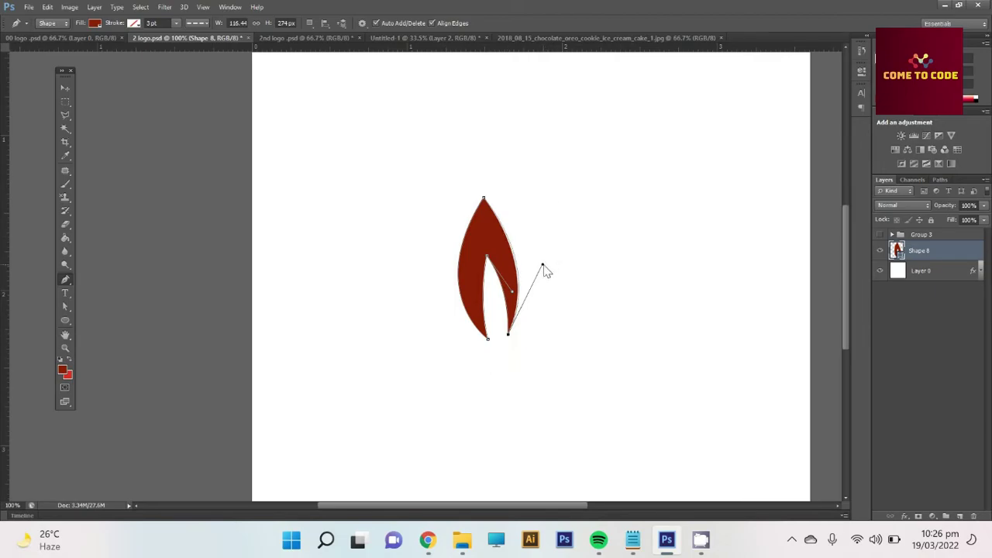
click(483, 199)
drag(483, 200, 483, 190)
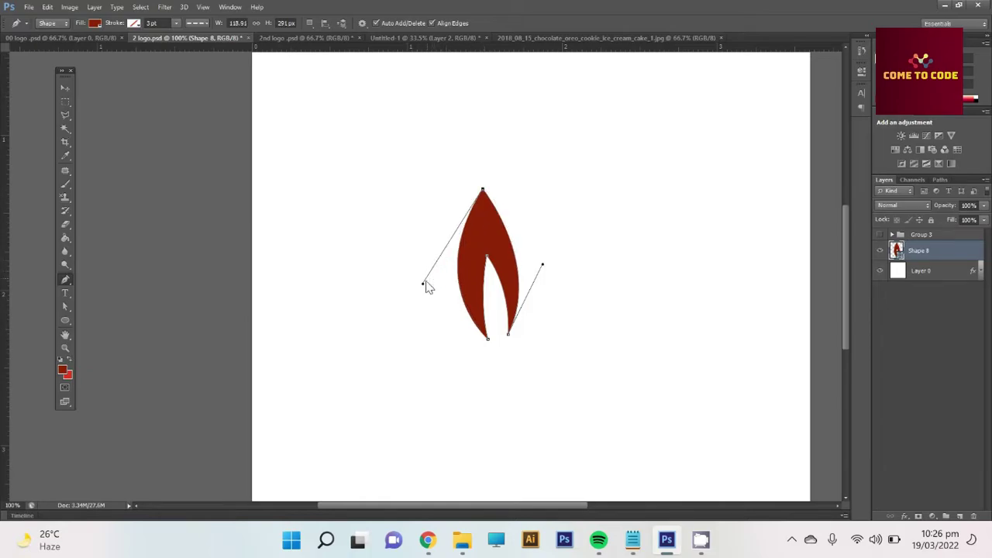
drag(422, 284, 425, 284)
- Move the red petal up and left and scale it slightly smaller
key(z)
alt+click(491, 292)
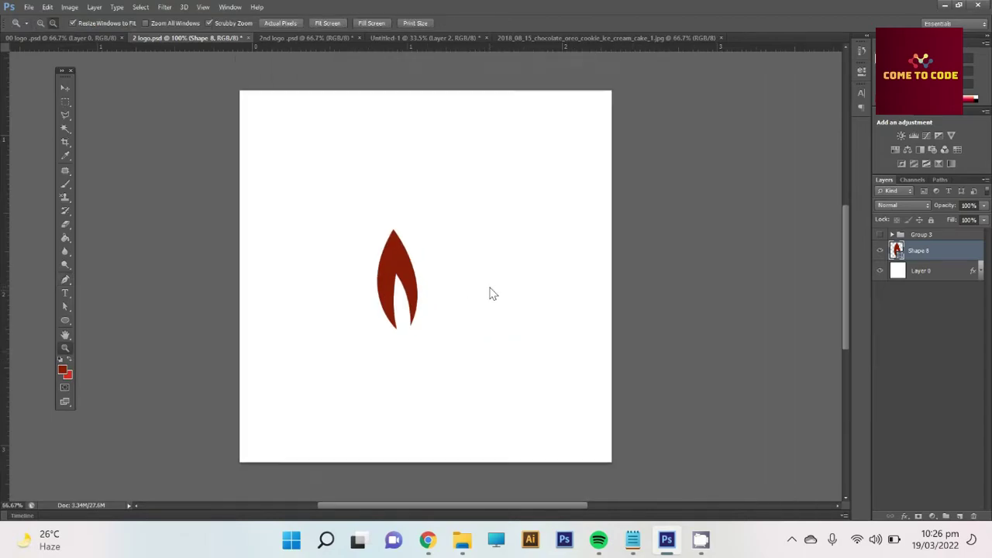
click(65, 89)
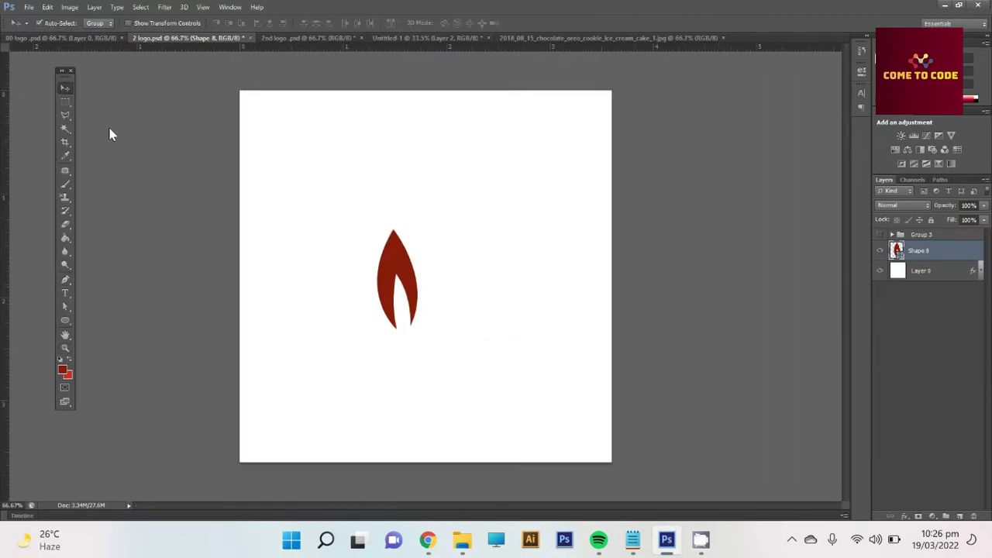
drag(399, 267, 372, 243)
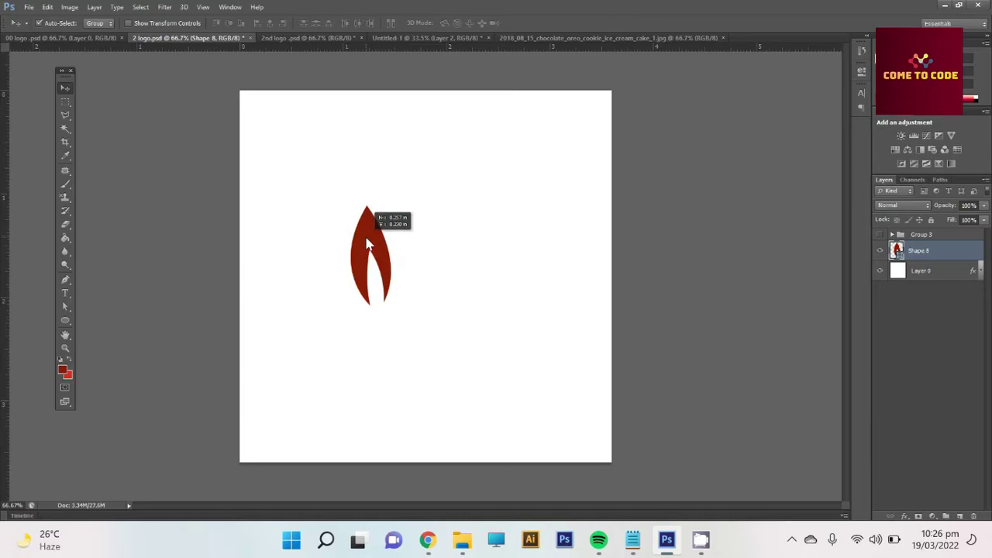
key(ctrl+t)
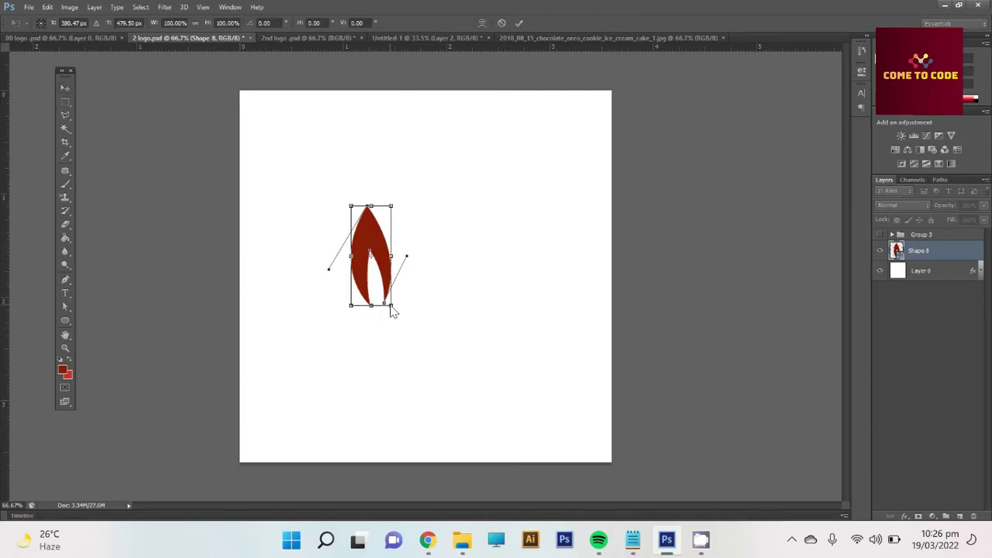
drag(390, 310, 390, 302)
key(Return)
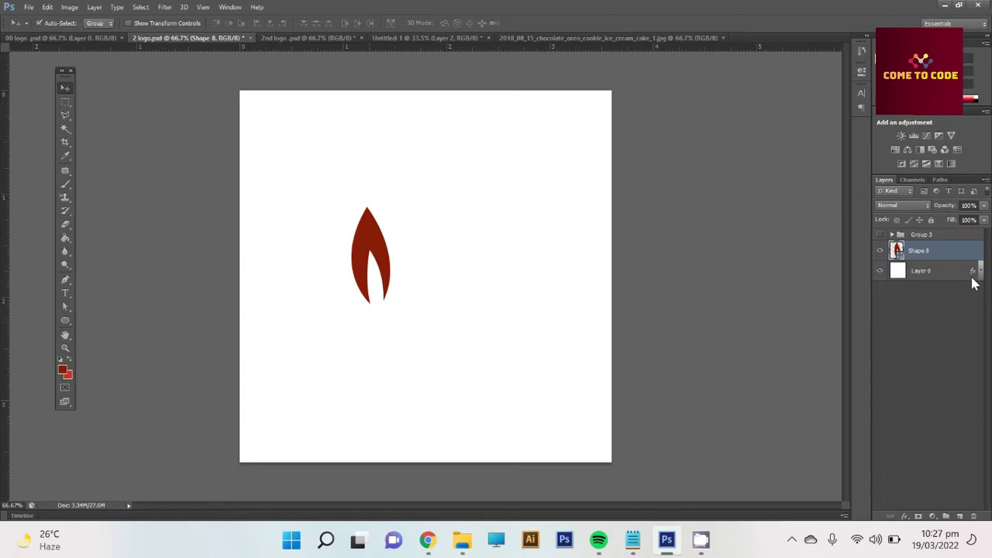
- Duplicate the petal layer as Shape 8 copy and commit a transform on it
right_click(956, 251)
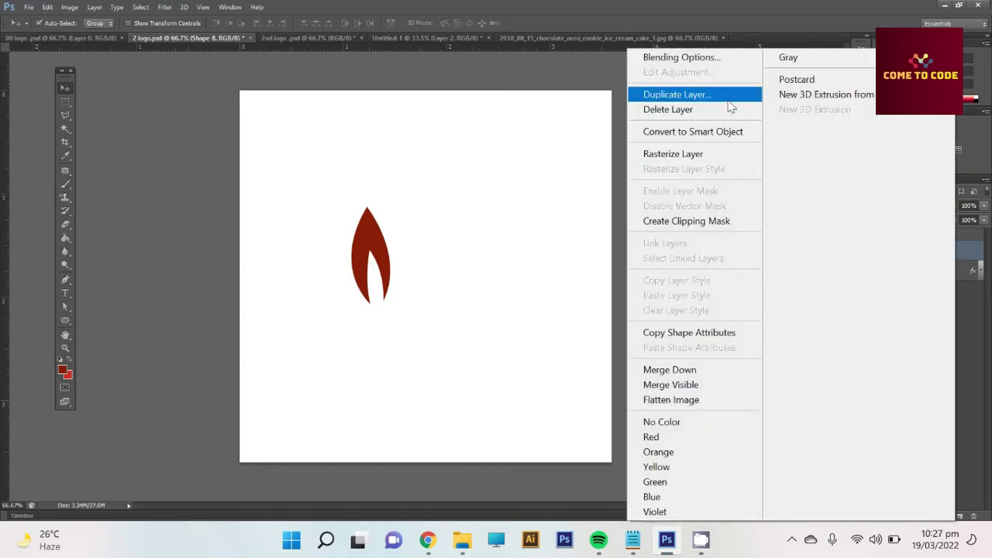
click(730, 105)
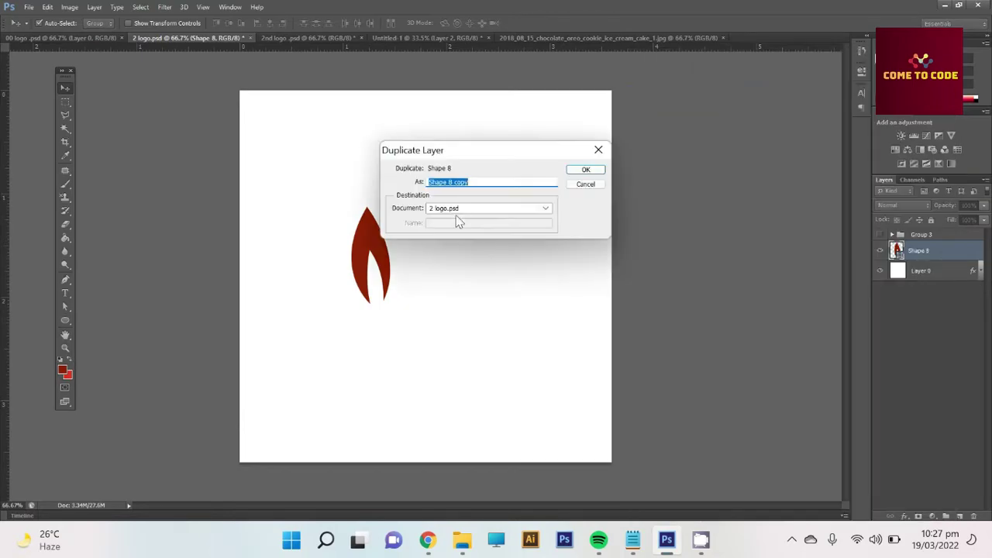
click(581, 169)
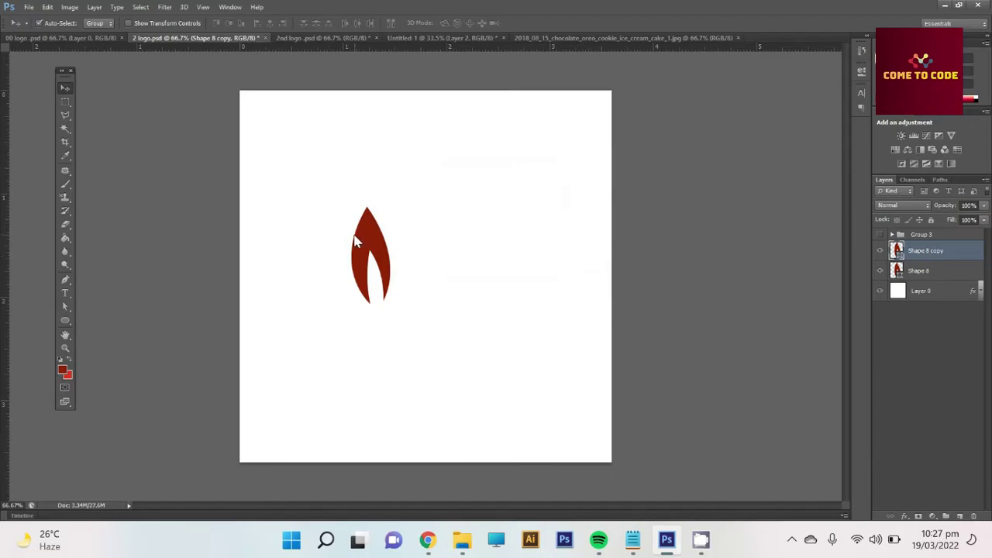
key(ctrl+t)
key(Return)
- Free-transform the copied leaf, rotating it to about -58.8° and moving it down-left
click(48, 7)
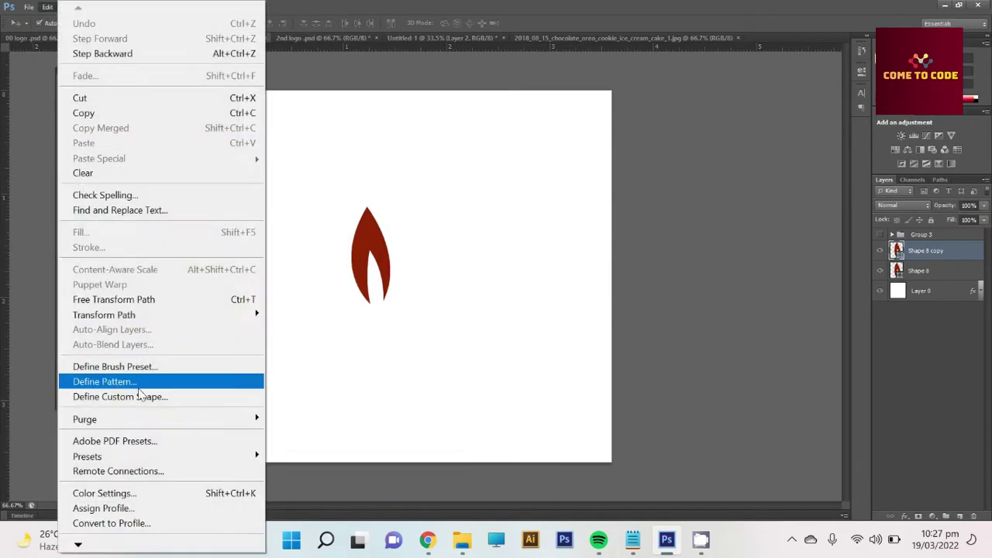
click(114, 301)
drag(386, 198, 332, 195)
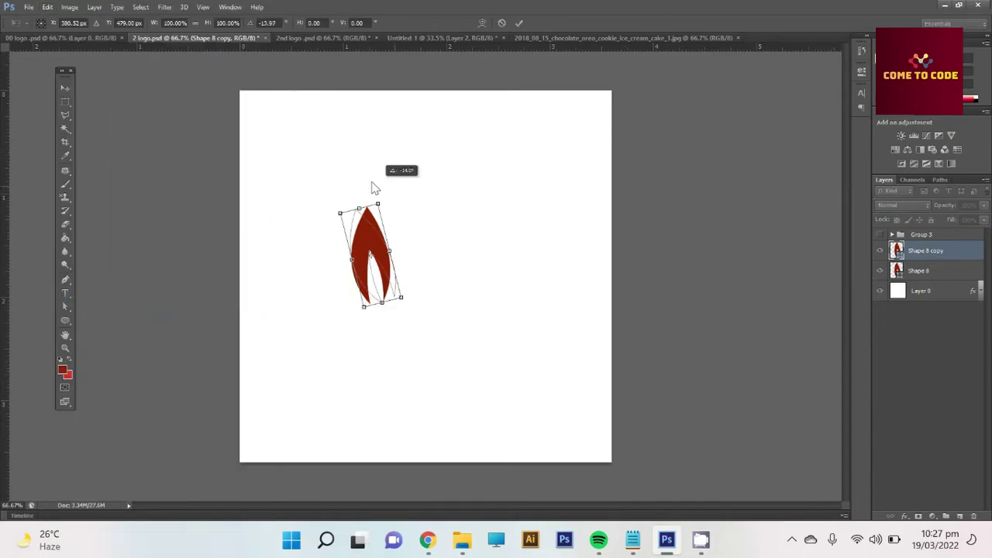
drag(386, 256, 344, 289)
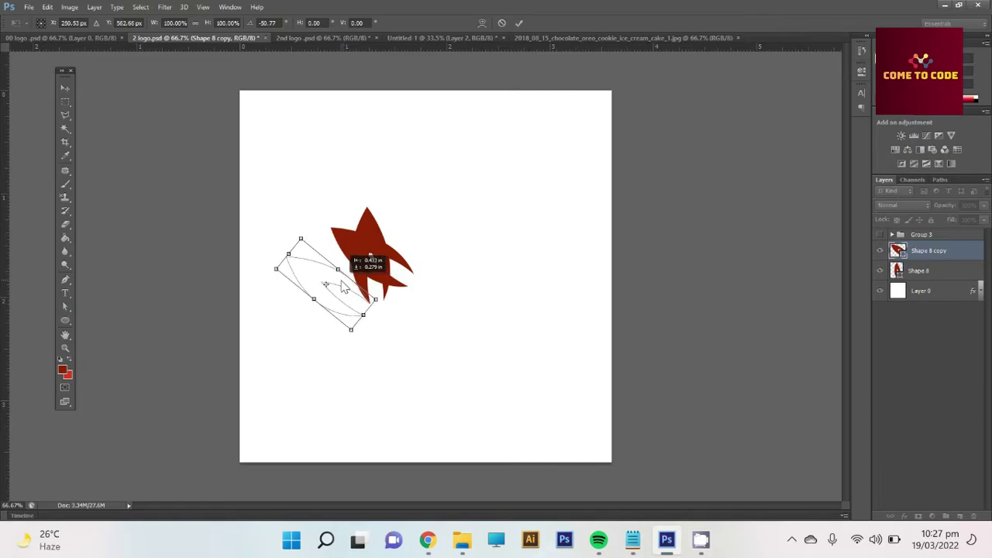
drag(366, 223, 359, 227)
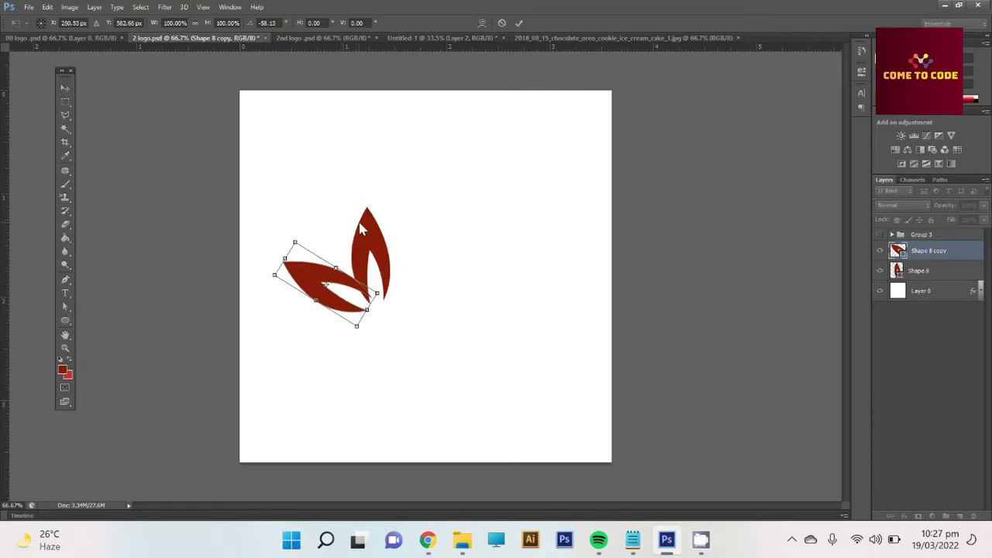
key(Return)
- Nudge the rotated leaf into its final position with the arrow keys
key(Down)
key(Down)
key(Down)
key(Down)
key(Down)
key(Down)
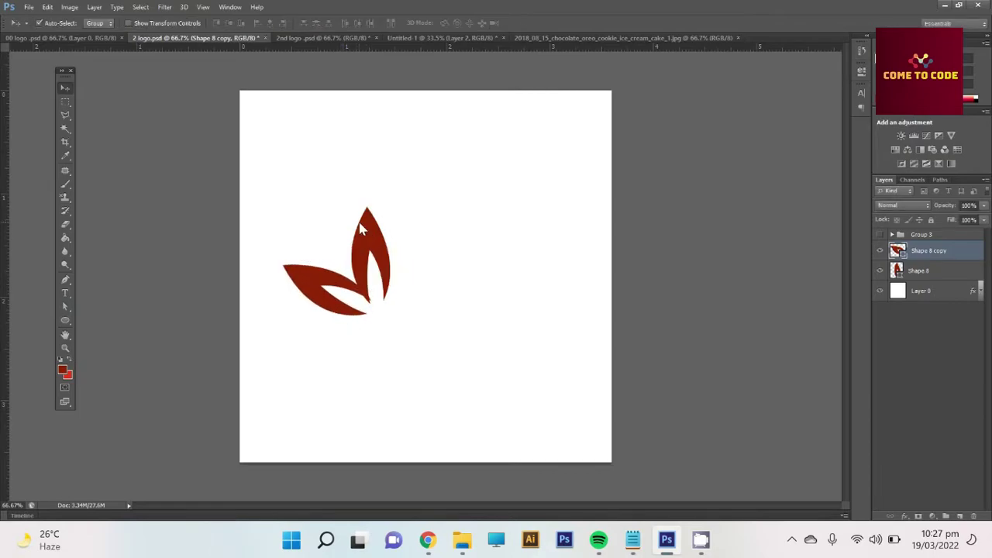
key(Down)
key(Down)
key(Down)
key(Down)
key(Down)
key(Down)
key(Right)
key(Left)
key(Left)
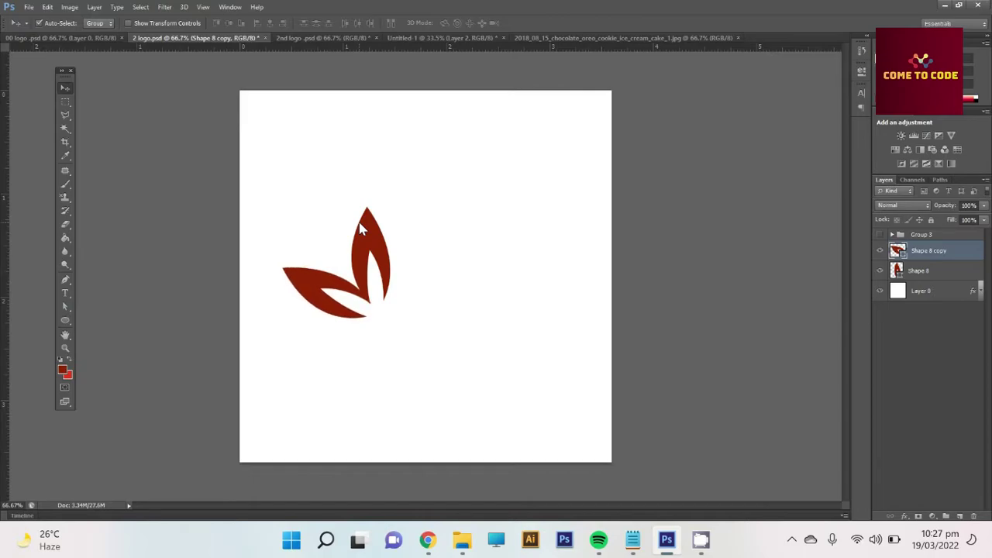
key(Left)
key(Up)
key(Up)
key(Up)
- At 200% zoom, make a first adjustment to the left leaf's tip and inner lower curve
key(z)
click(336, 304)
drag(372, 348, 394, 392)
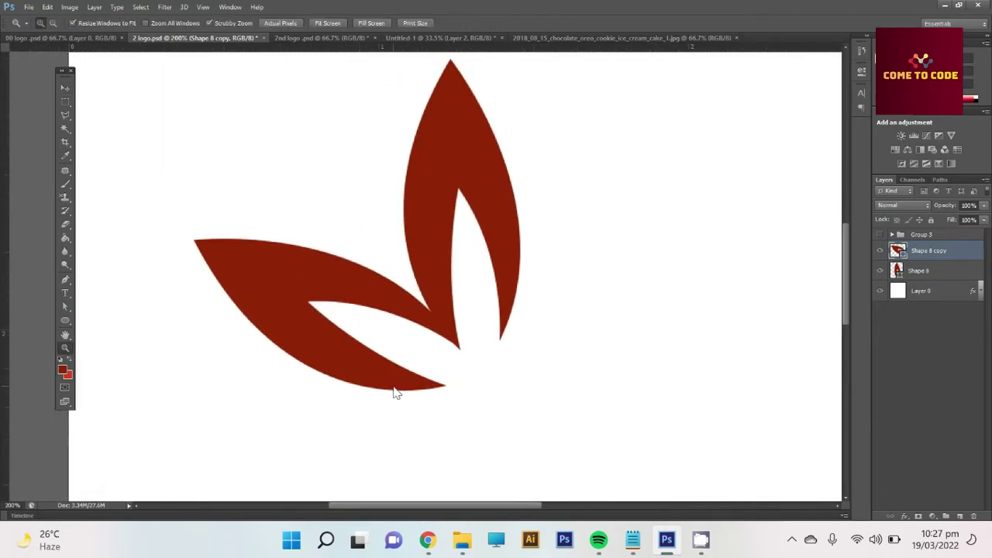
key(a)
click(446, 388)
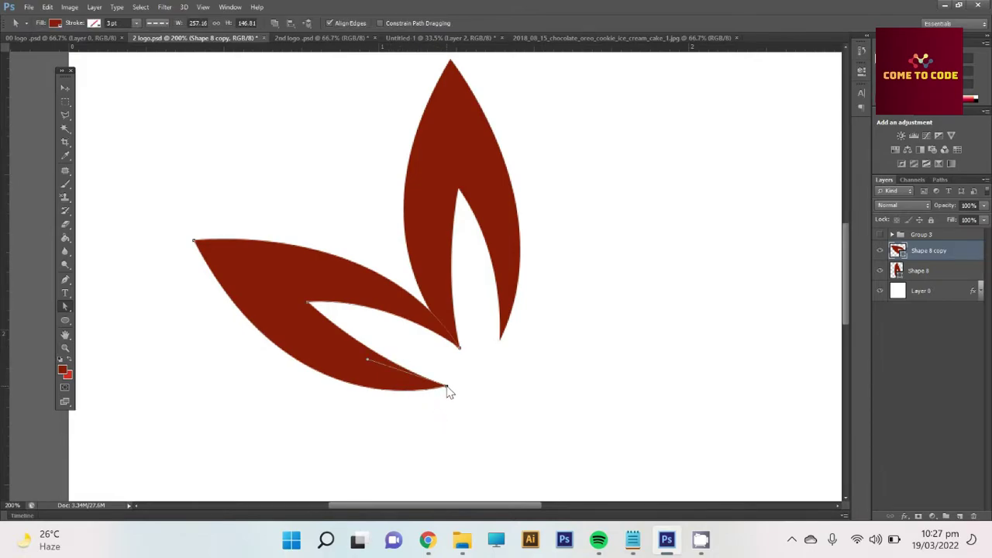
drag(446, 390, 442, 393)
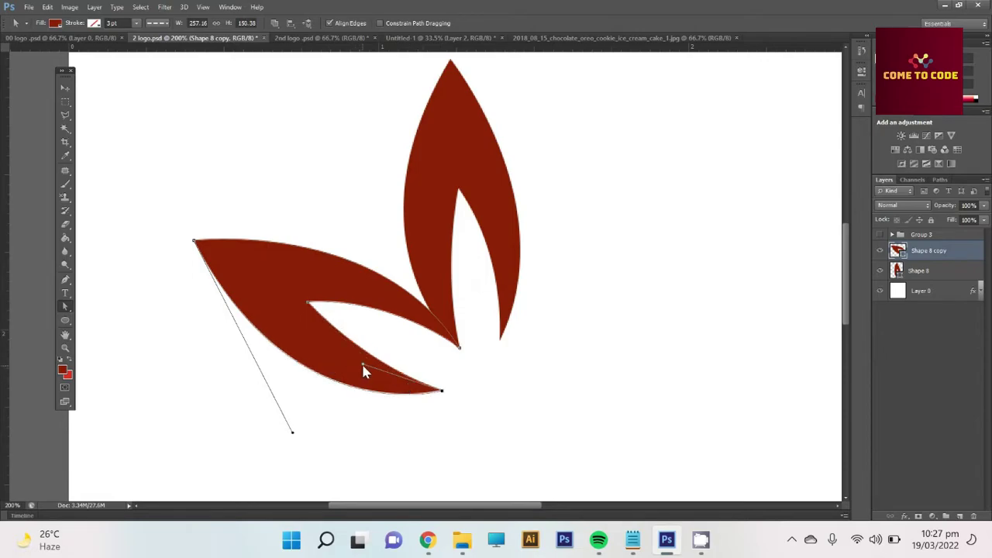
drag(363, 365, 349, 361)
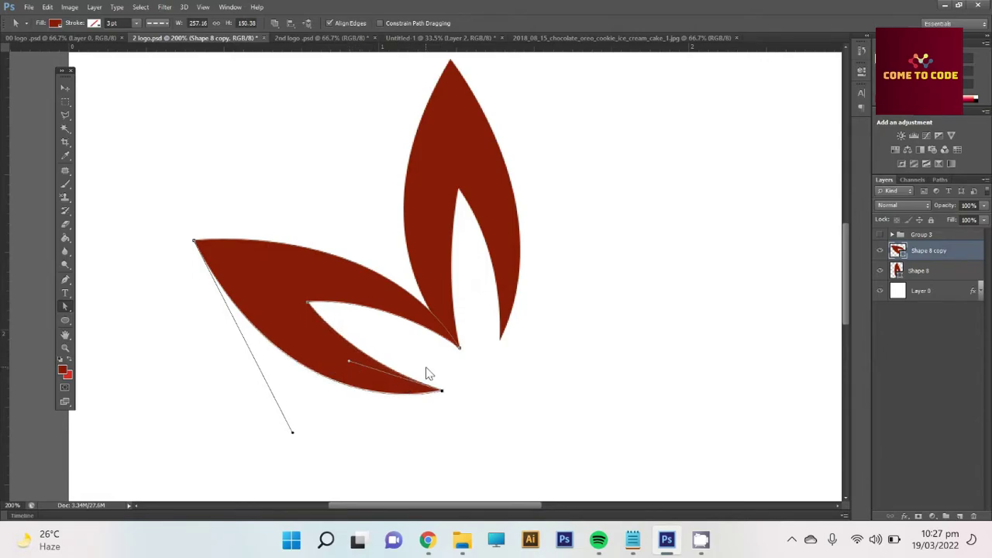
- Move the left leaf's tip right and up, adjusting its outer and inner curves
key(z)
key(ctrl+minus)
key(ctrl+minus)
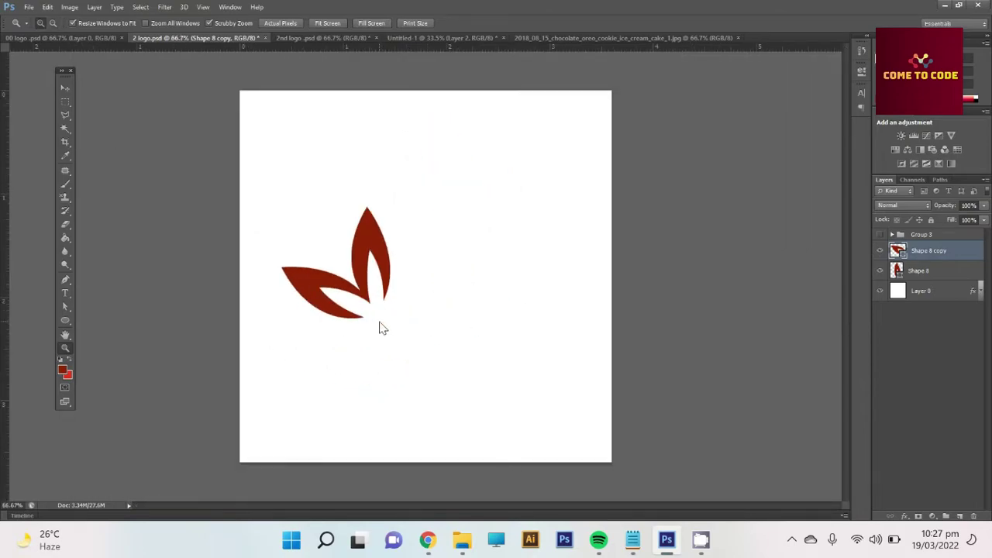
click(355, 337)
key(a)
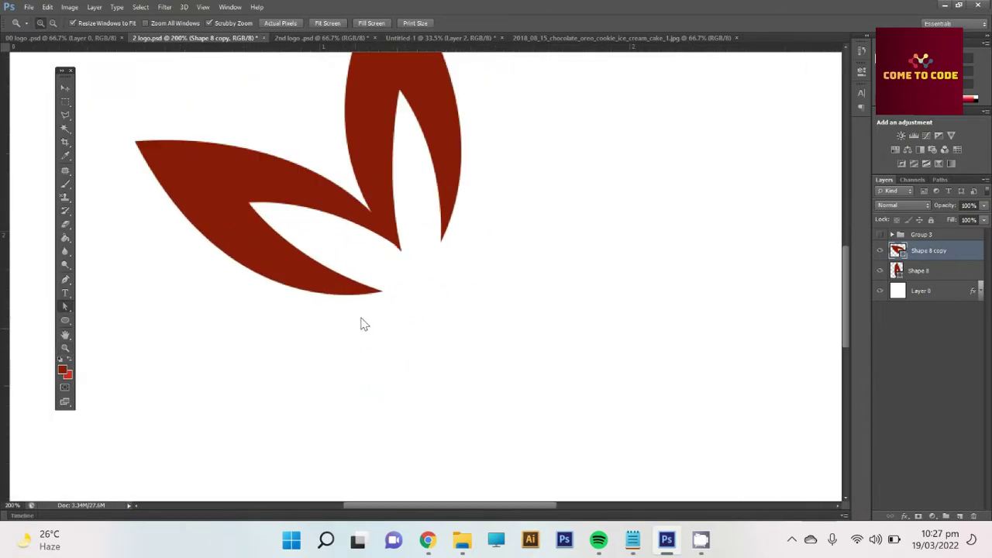
click(367, 295)
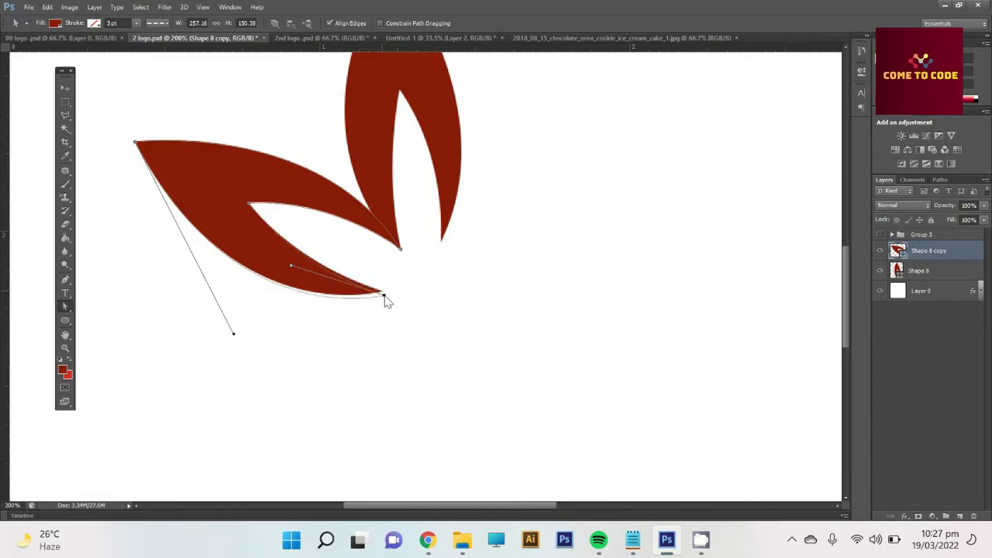
drag(383, 294, 399, 295)
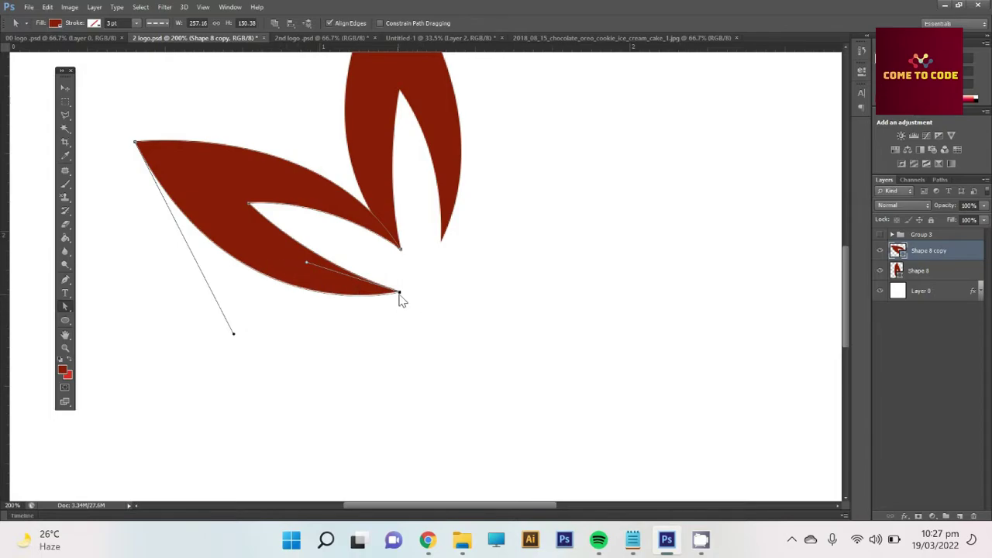
drag(400, 294, 395, 294)
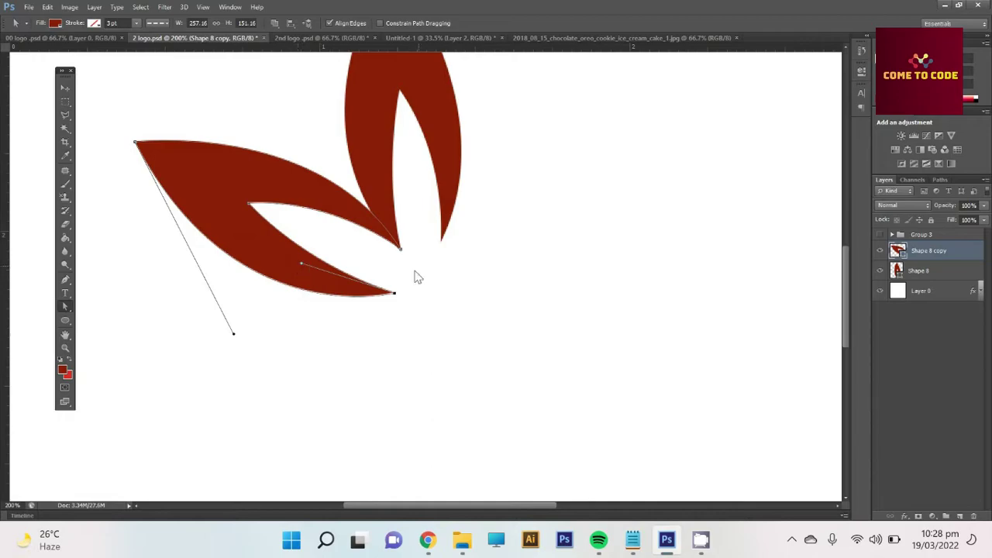
drag(396, 295, 395, 288)
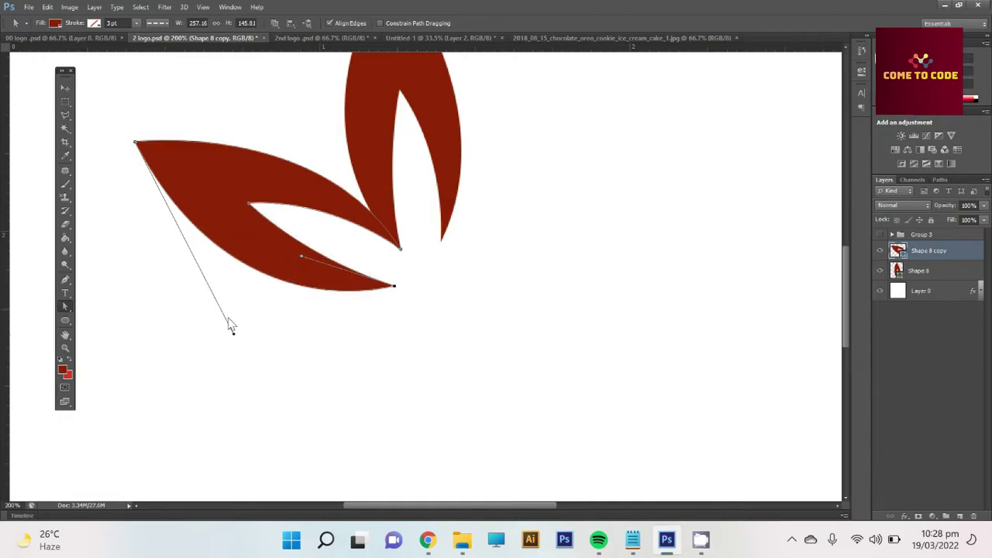
drag(235, 338, 236, 340)
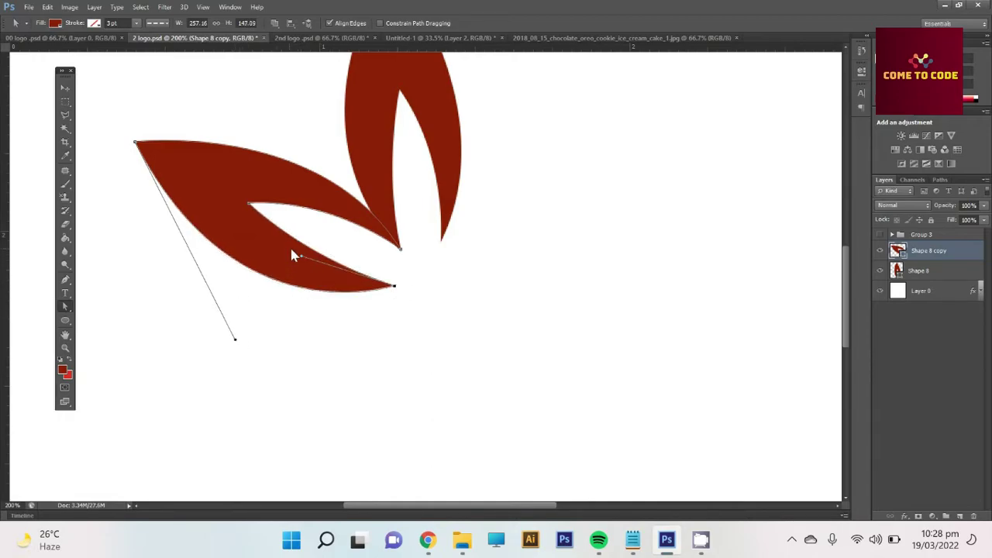
drag(302, 257, 292, 258)
drag(394, 286, 398, 285)
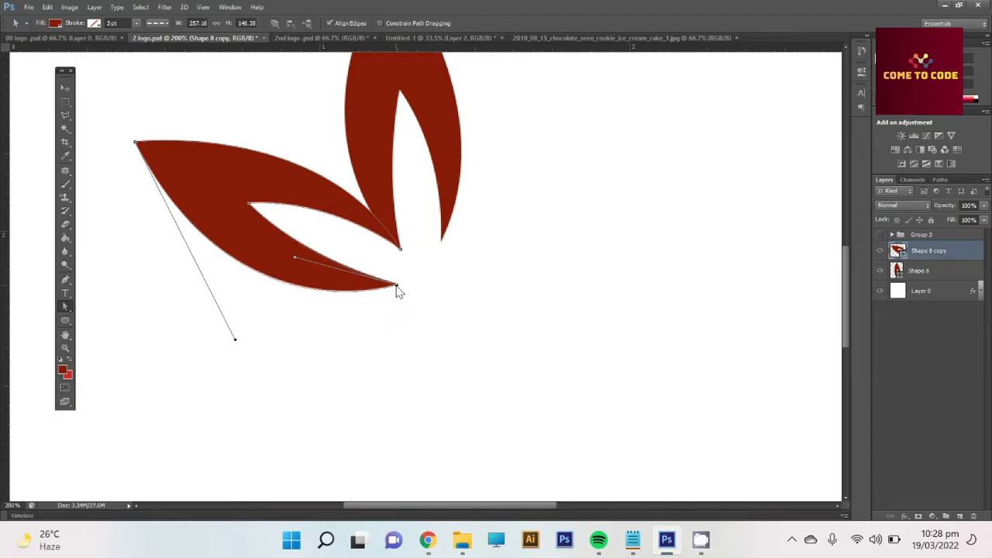
- At 300% zoom, shift the leaf tip down-left and reshape its lower inner edge
key(z)
alt+click(403, 296)
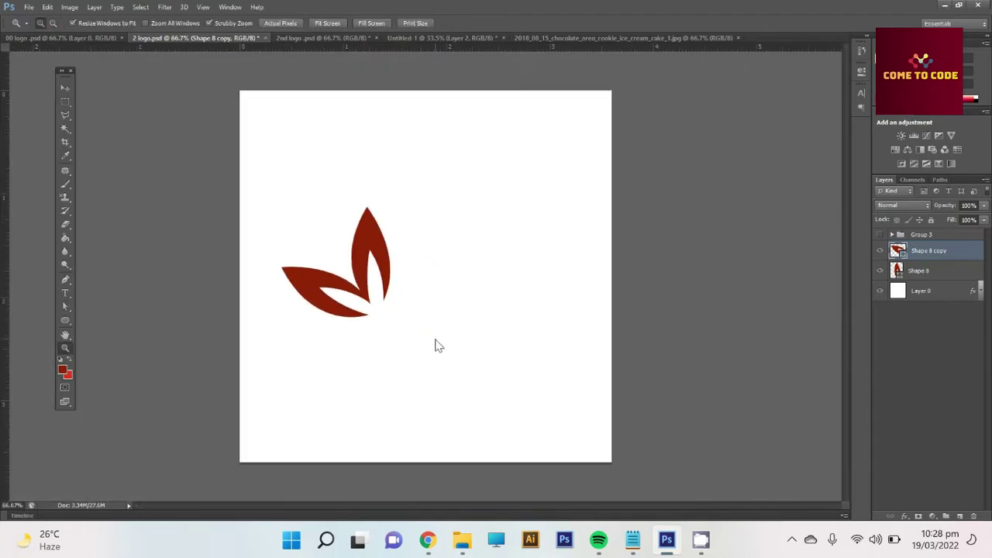
click(373, 328)
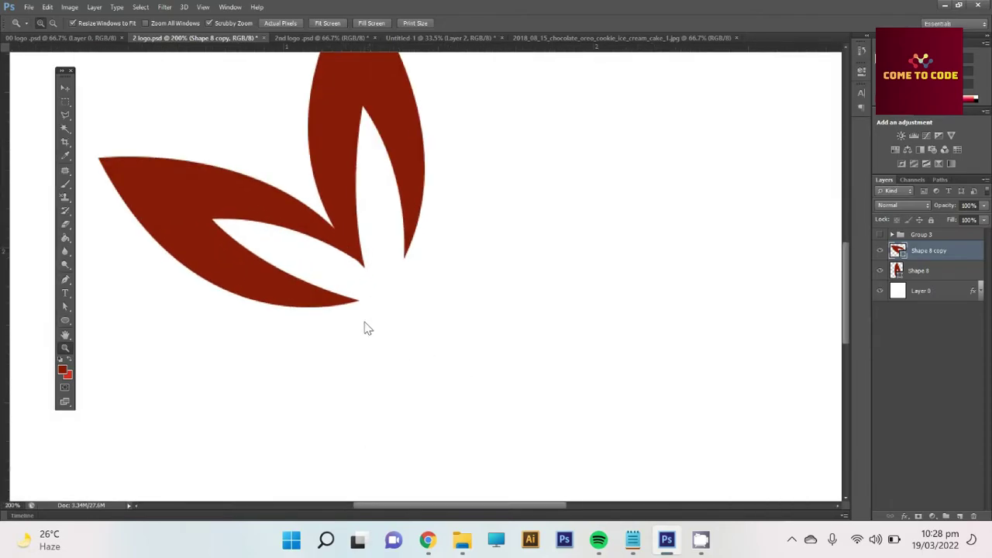
drag(361, 295, 463, 370)
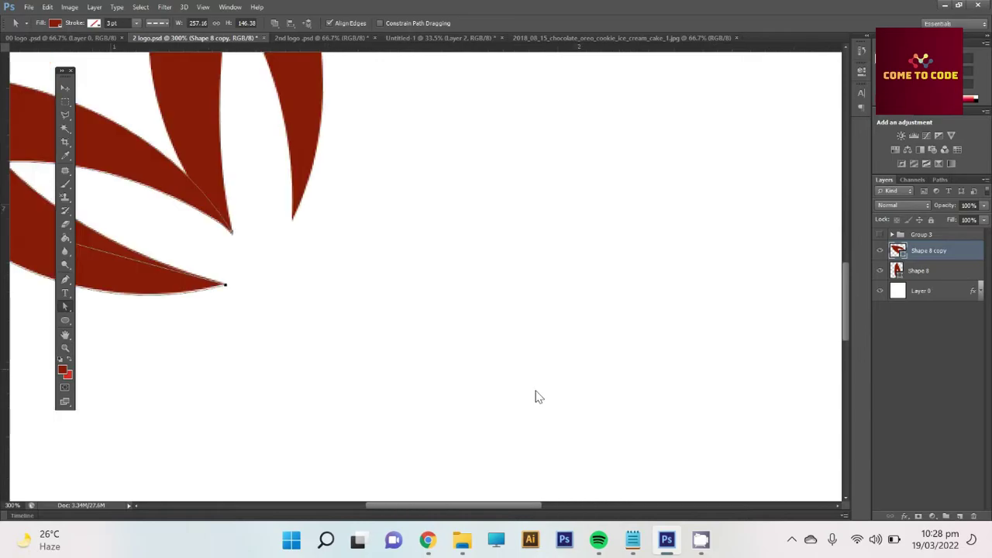
key(a)
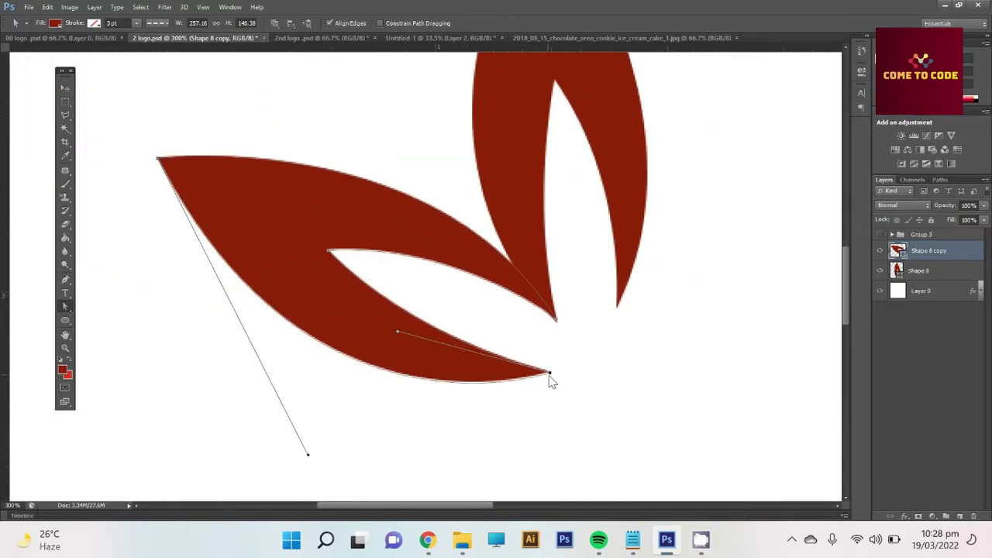
drag(550, 373, 537, 371)
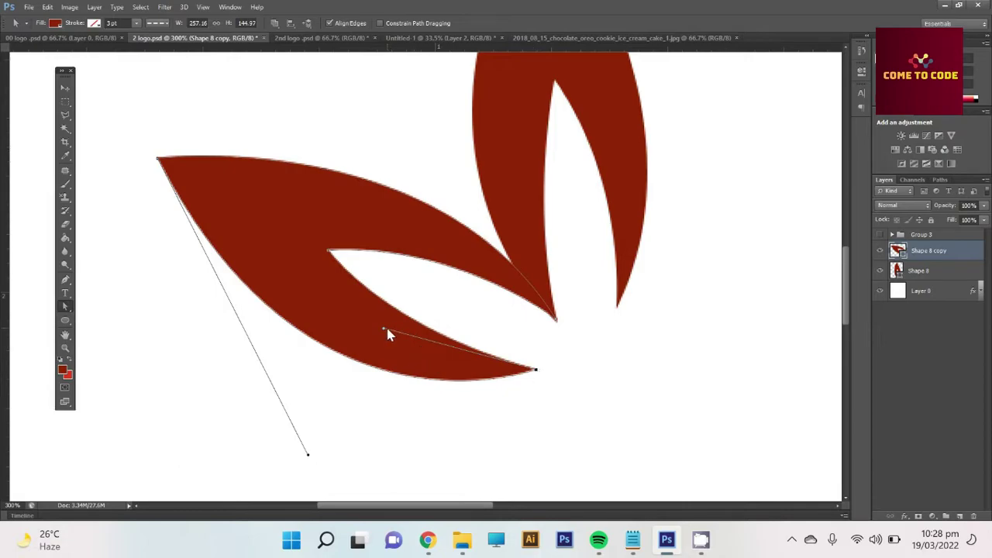
drag(383, 330, 369, 333)
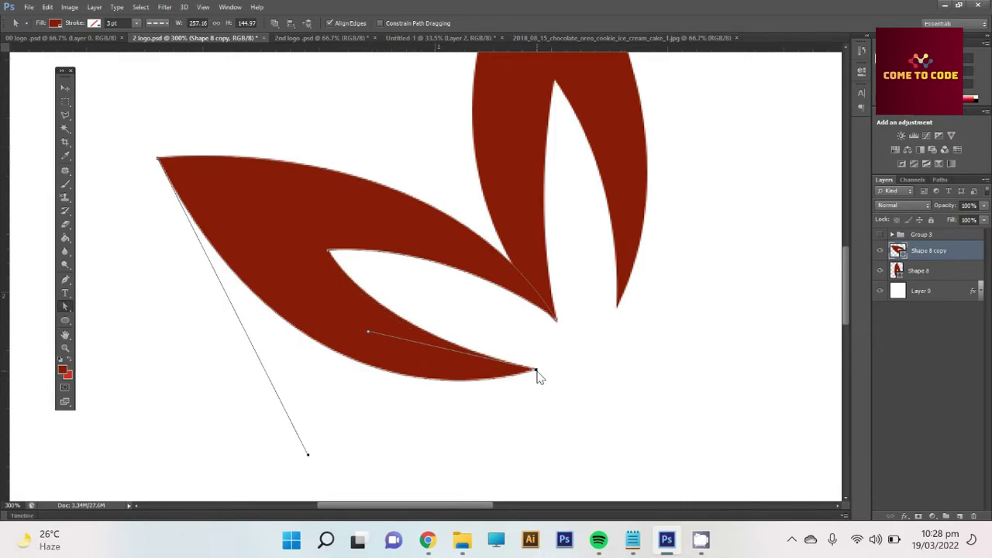
drag(536, 371, 531, 376)
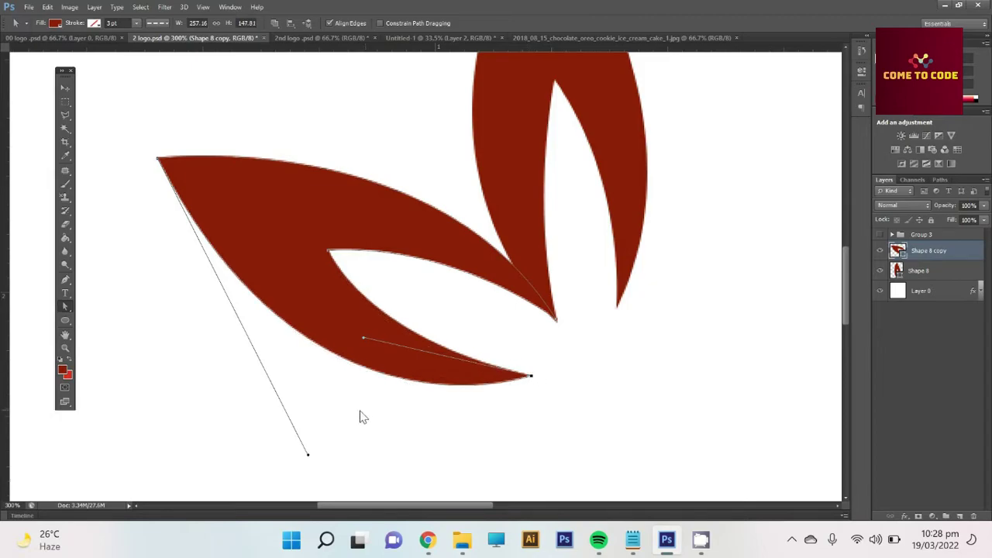
- Flatten the outer lower curve, lower the tip slightly and deepen the inner notch
drag(309, 457, 300, 441)
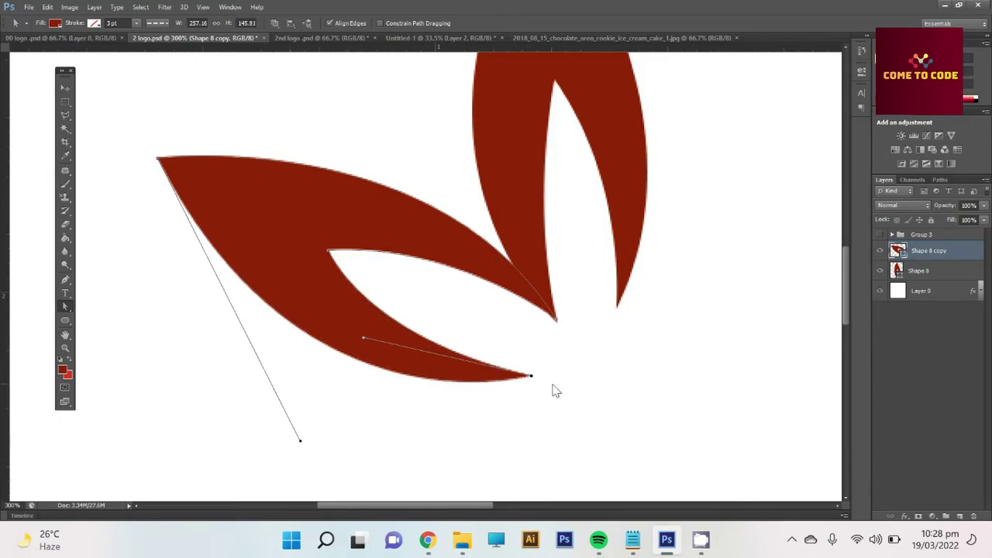
drag(532, 378, 536, 380)
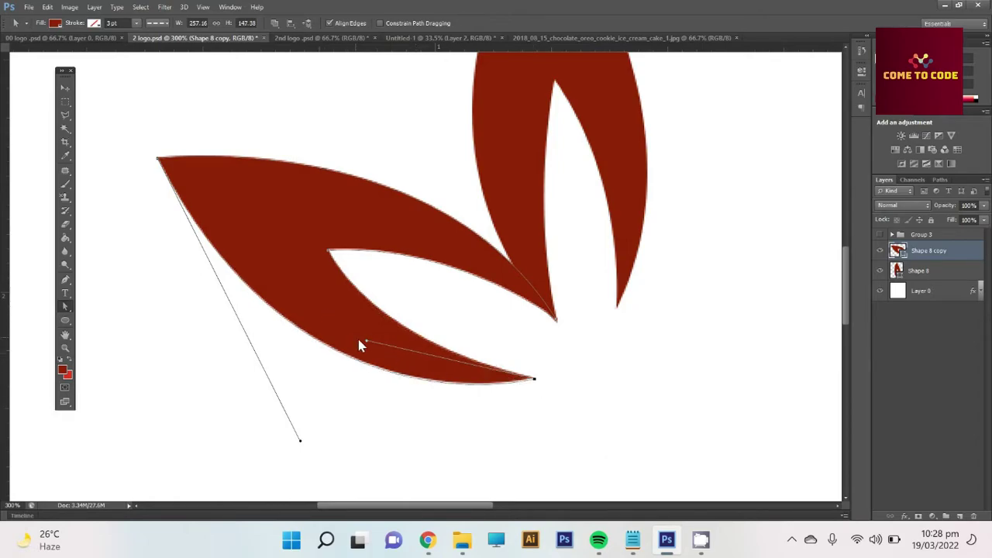
drag(365, 341, 375, 322)
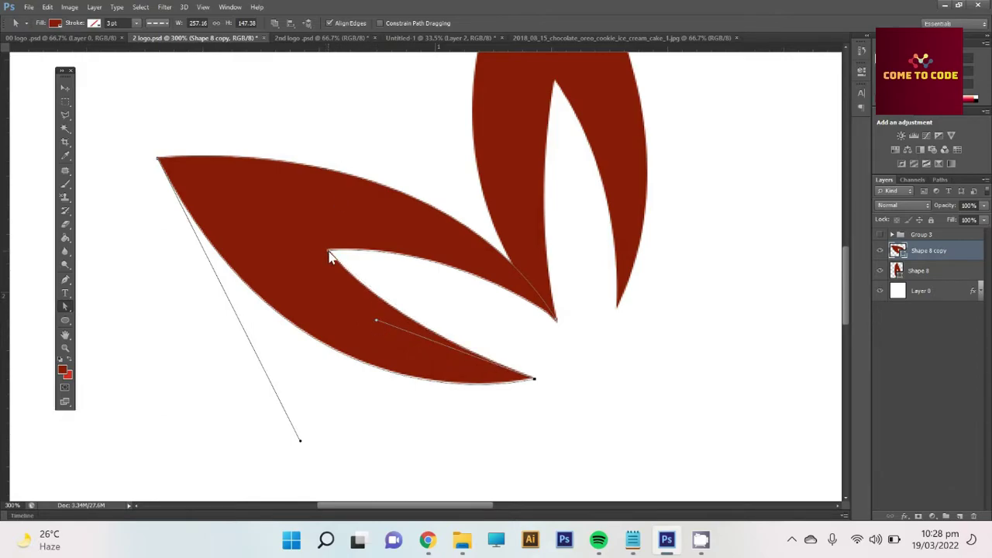
click(330, 252)
drag(458, 245, 457, 255)
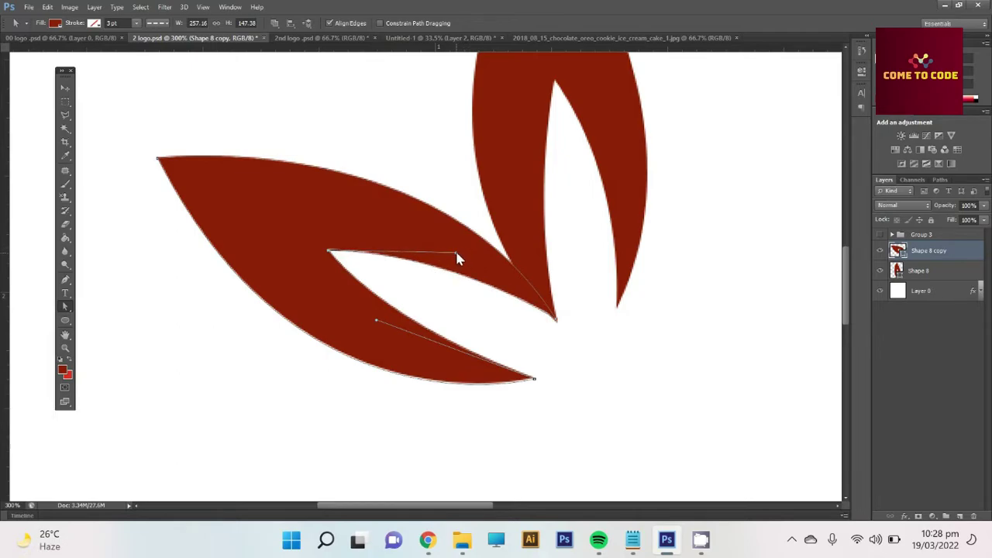
click(605, 452)
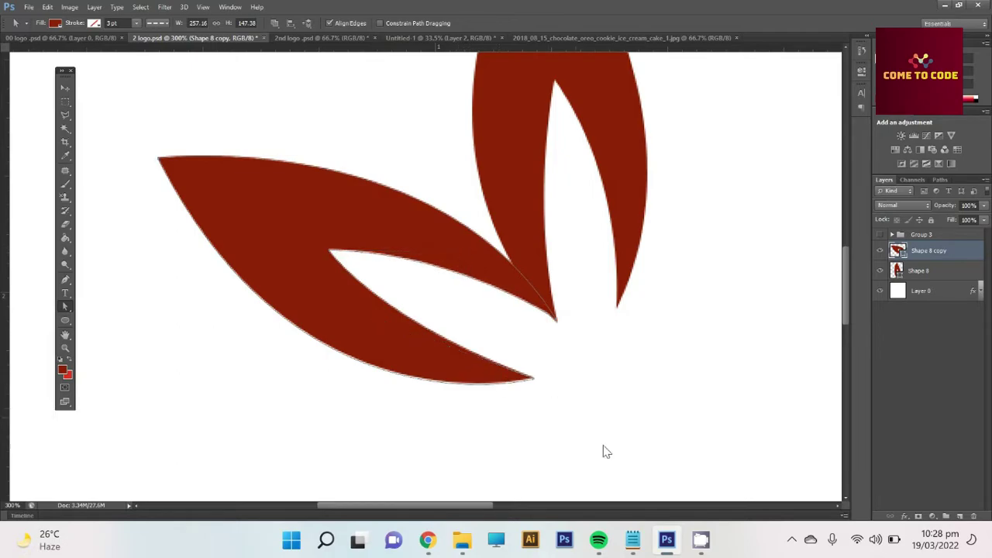
- Pull the left leaf's tip point slightly right and adjust its curve into the inner edge
key(z)
alt+click(578, 369)
alt+click(578, 369)
drag(616, 349, 494, 343)
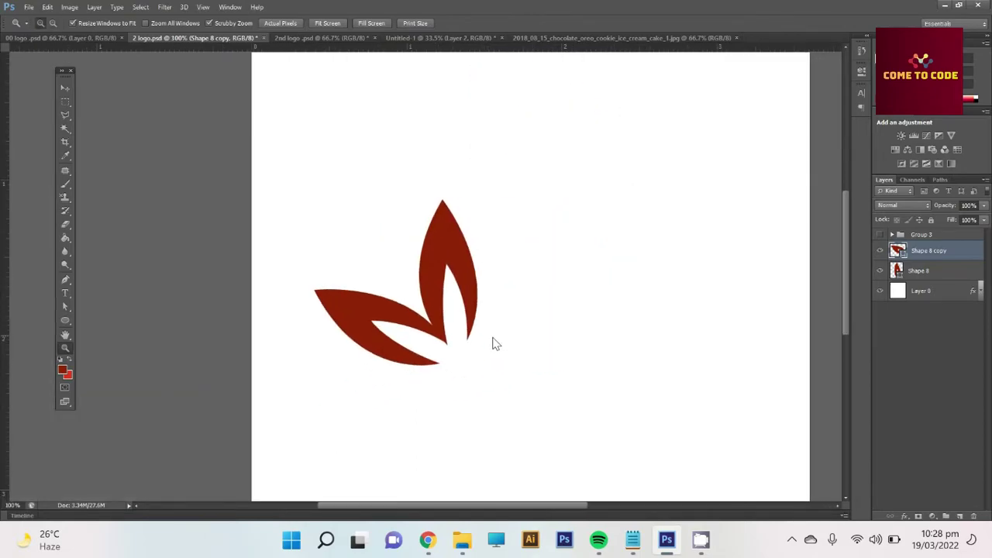
click(437, 373)
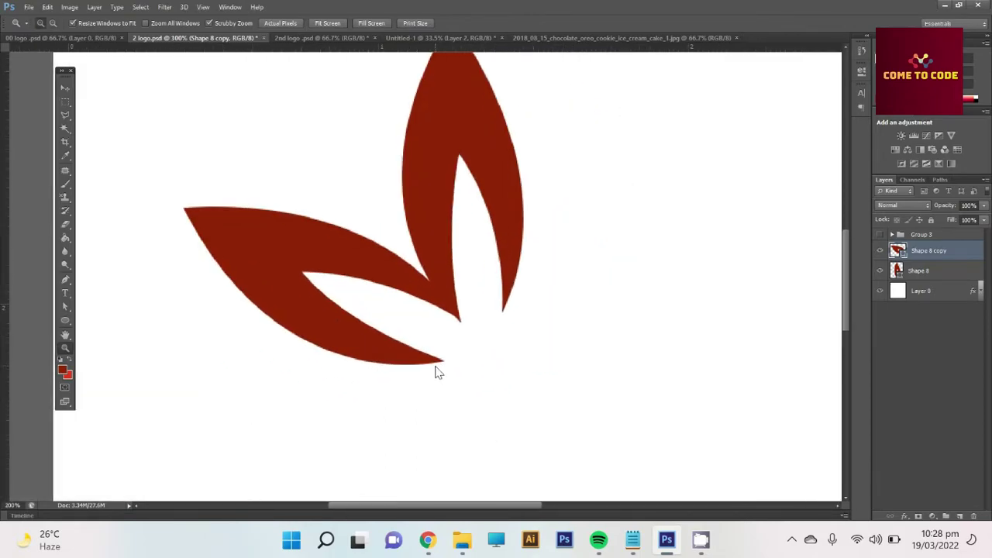
key(a)
click(449, 361)
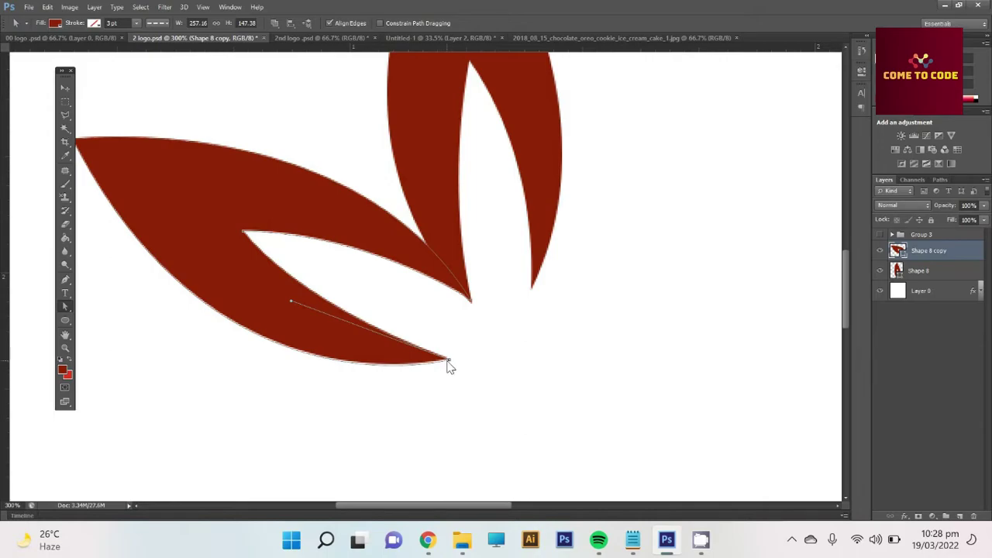
drag(449, 362, 462, 358)
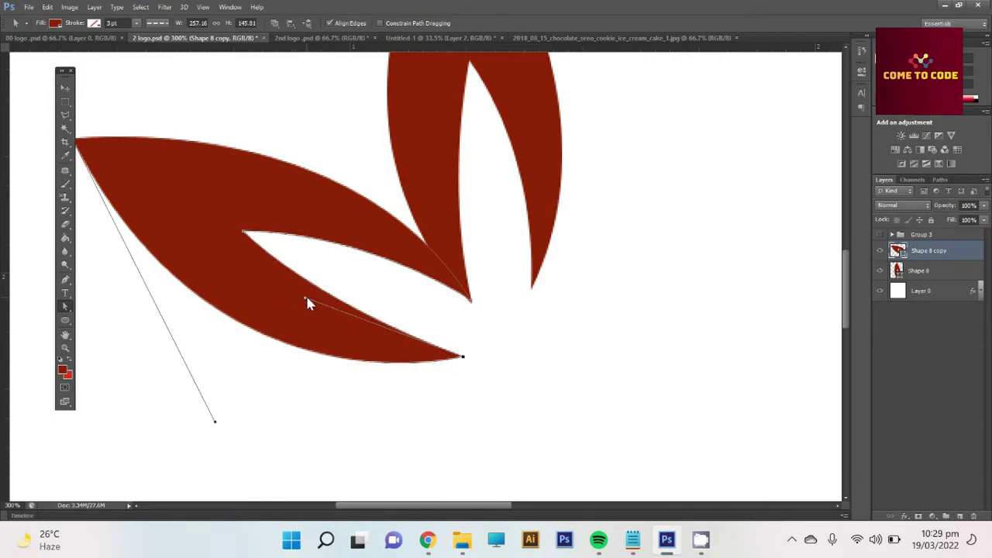
drag(305, 299, 302, 304)
- Deselect the path, undo a stray shape point and zoom in on the upright leaf's tip
click(503, 403)
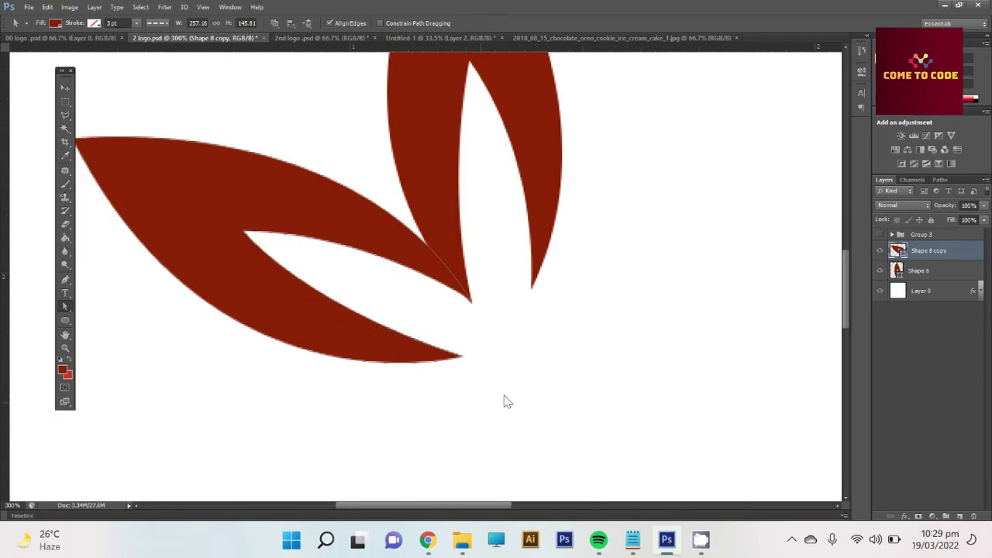
scroll(465, 378, up, 3)
key(z)
key(ctrl+1)
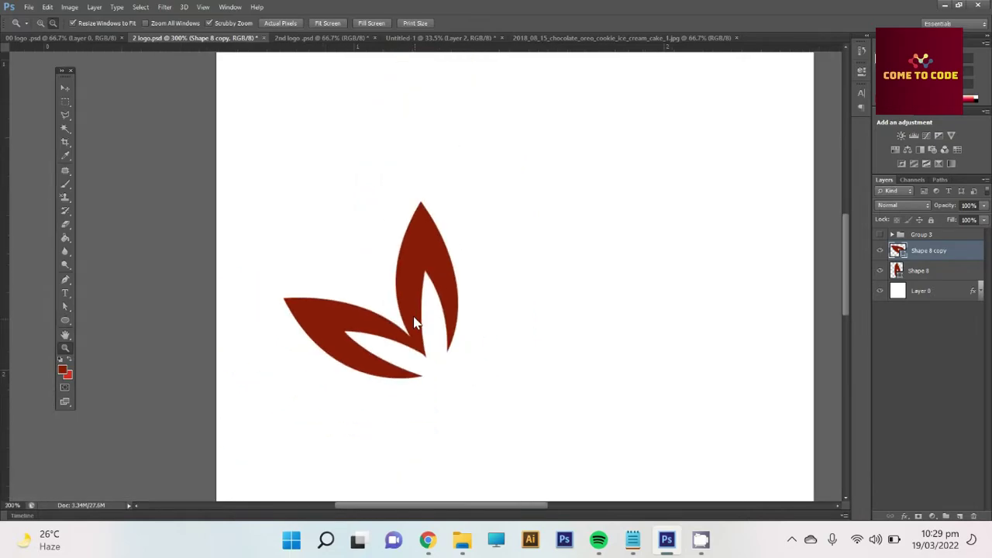
click(65, 279)
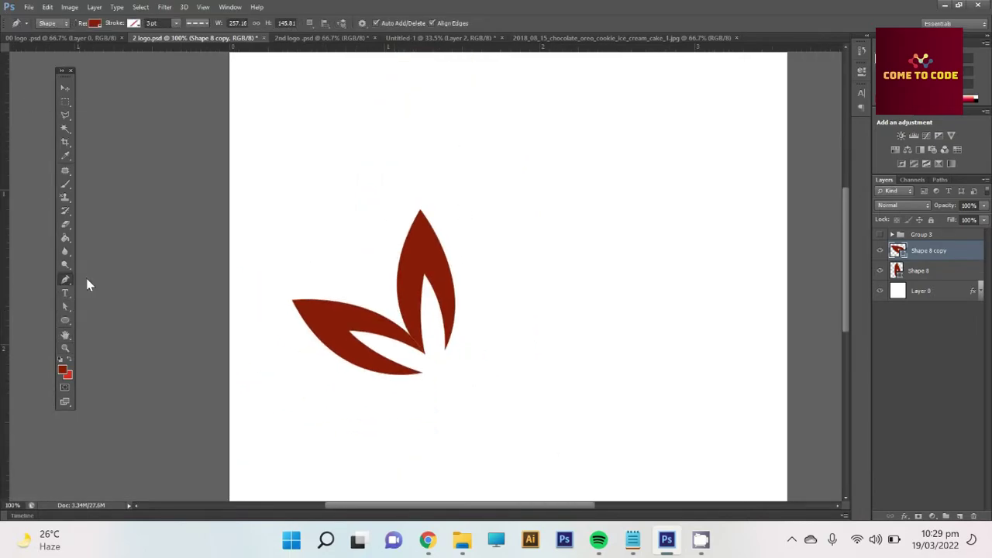
click(386, 302)
key(ctrl+z)
key(z)
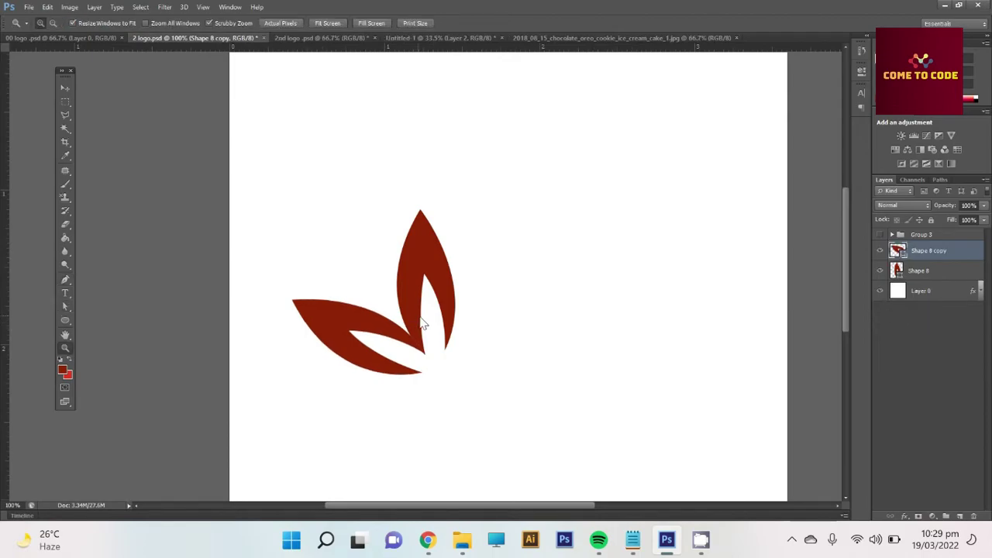
click(426, 355)
mouse_move(432, 265)
mouse_down()
mouse_move(431, 396)
mouse_move(435, 358)
mouse_move(459, 380)
mouse_up()
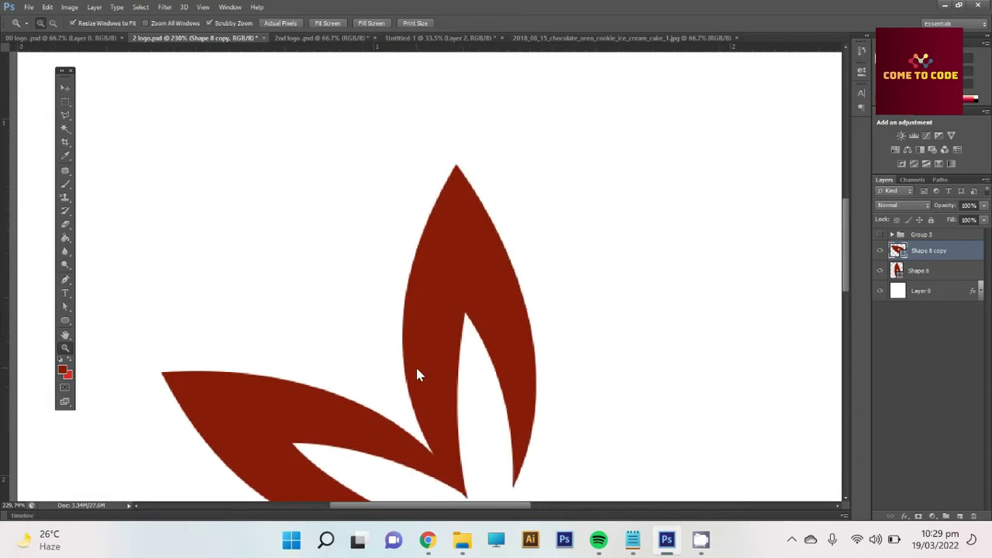
key(p)
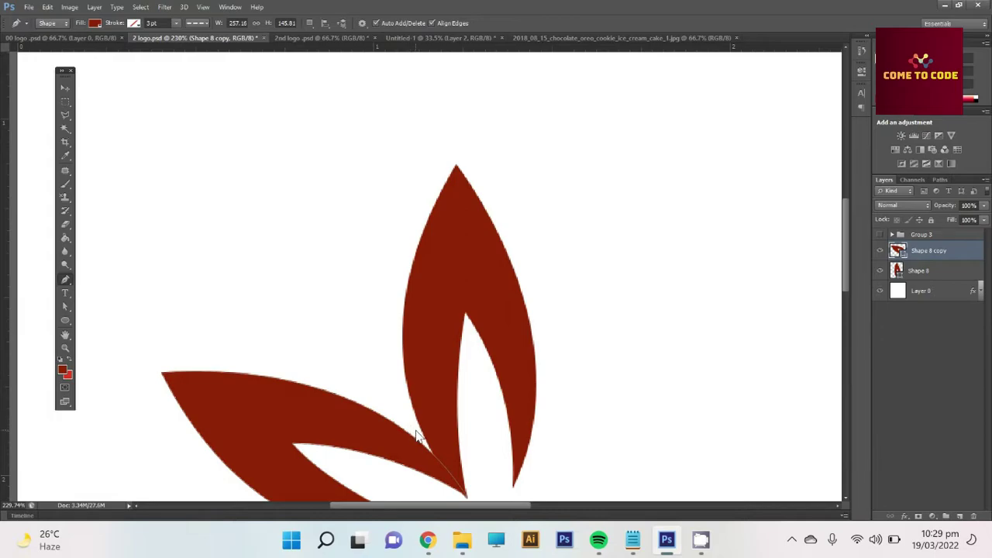
- Draw sliver anchors from the leaf junction up to a sharp point above the upright tip
click(416, 431)
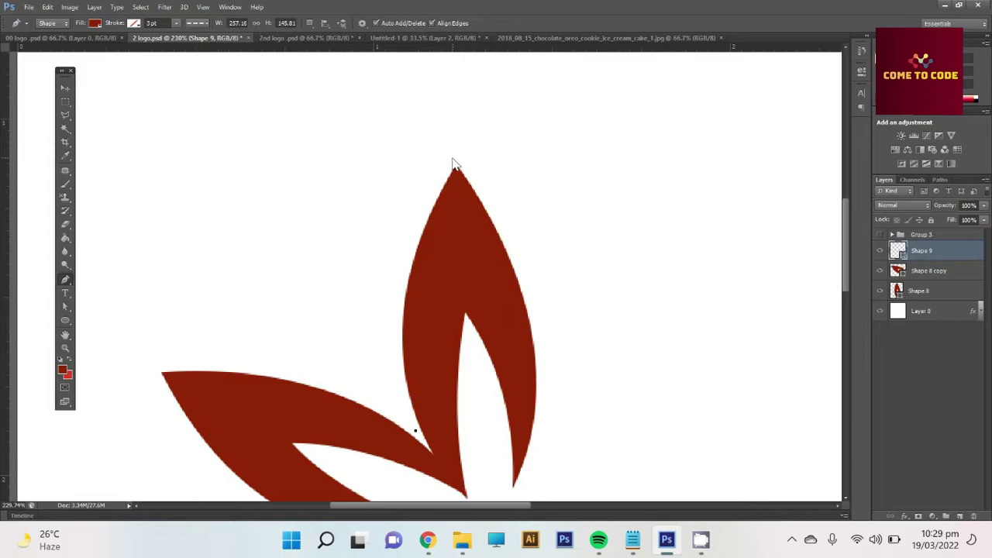
drag(454, 159, 522, 104)
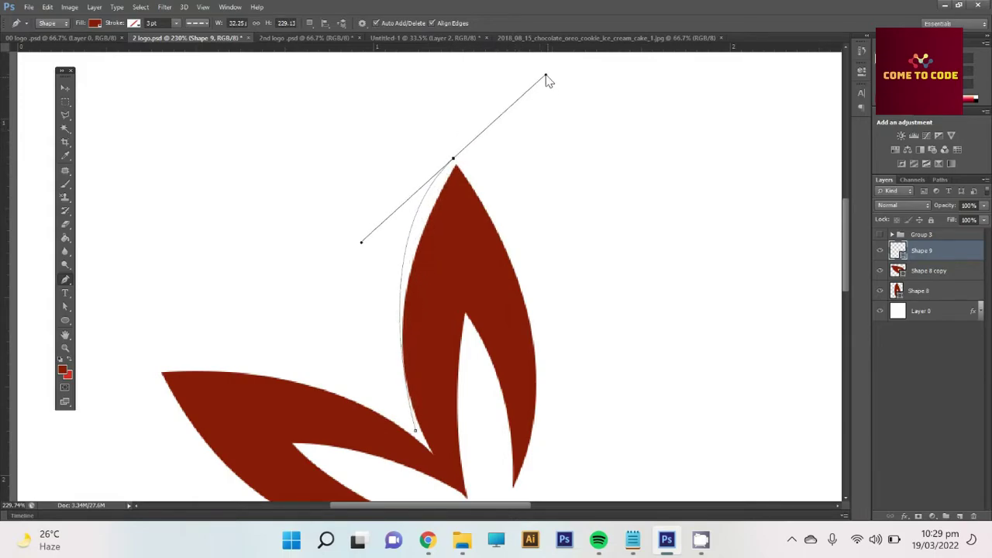
mouse_move(522, 103)
mouse_down()
mouse_move(555, 54)
mouse_move(550, 64)
mouse_up()
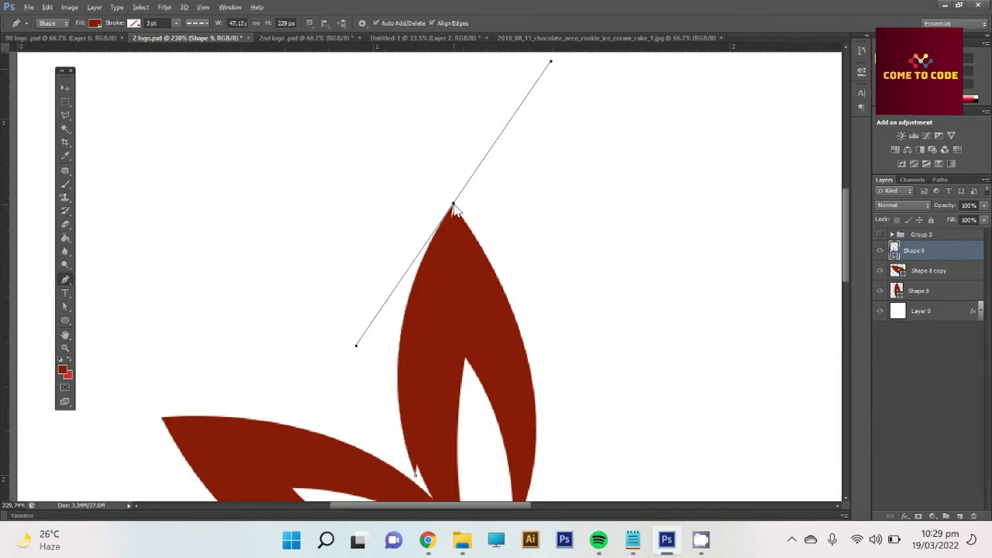
alt+click(455, 206)
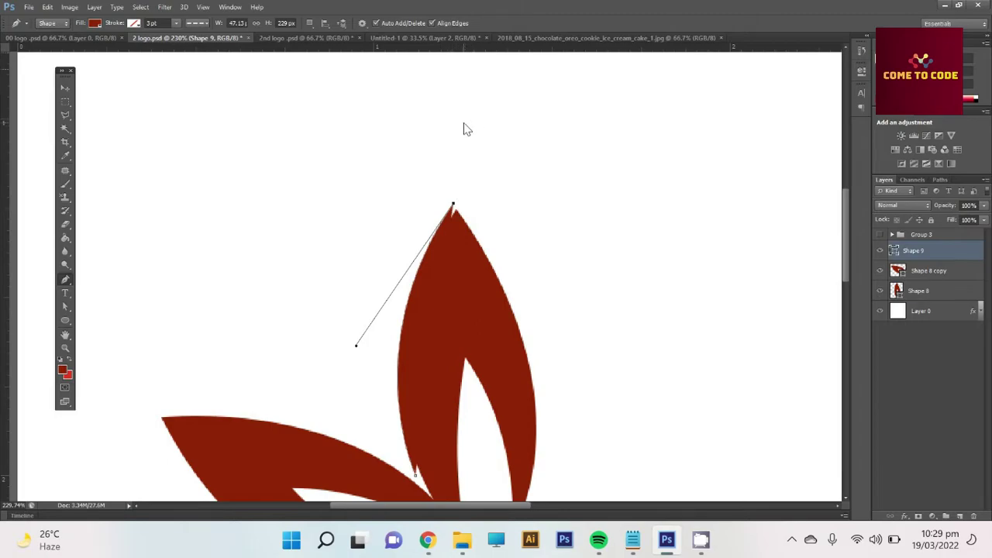
drag(464, 119, 486, 88)
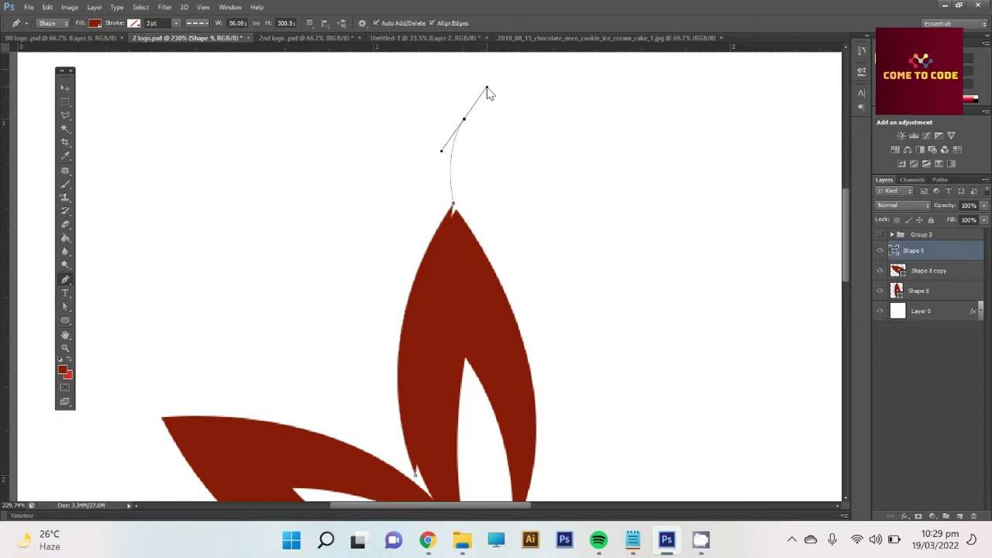
drag(487, 88, 487, 89)
alt+click(463, 119)
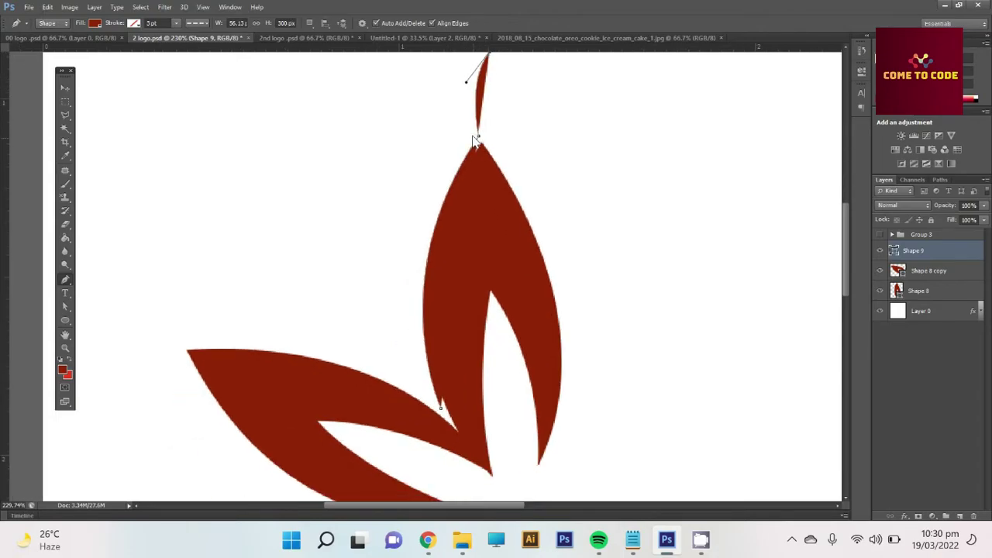
- Close the sliver at its starting point and commit it as Shape 9
scroll(431, 399, down, 2)
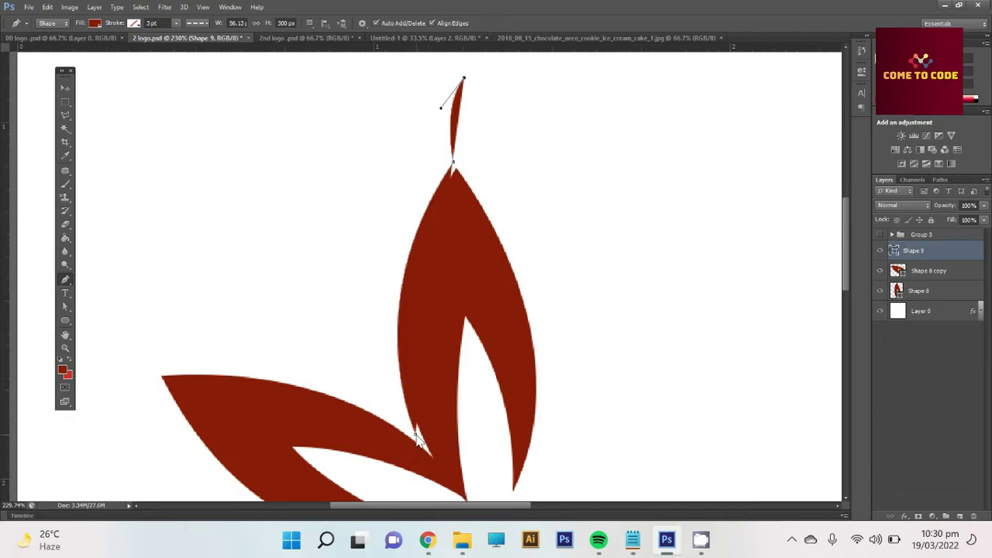
drag(415, 431, 442, 480)
scroll(442, 481, down, 3)
scroll(503, 470, down, 10)
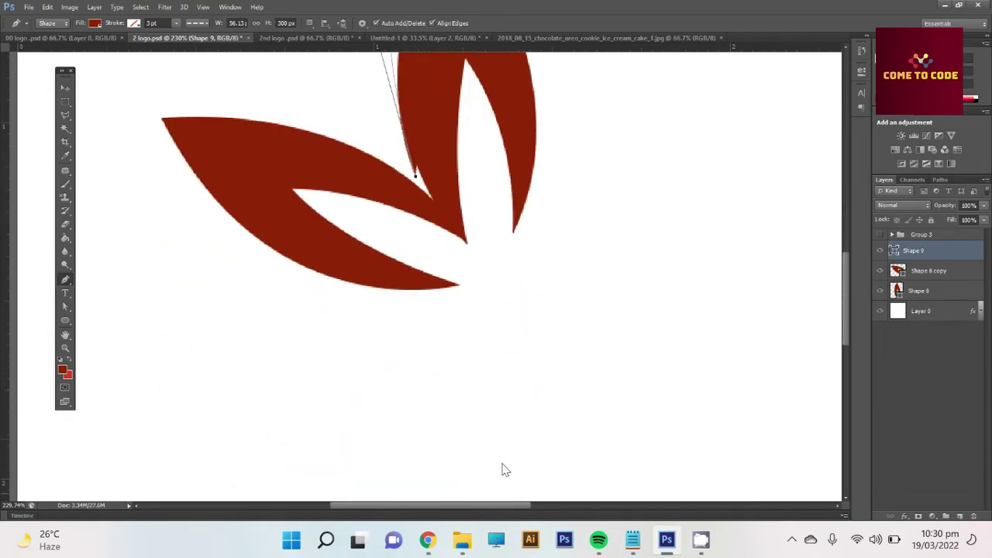
key(Return)
mouse_move(478, 218)
mouse_down()
mouse_move(500, 393)
mouse_move(494, 458)
mouse_move(432, 476)
mouse_up()
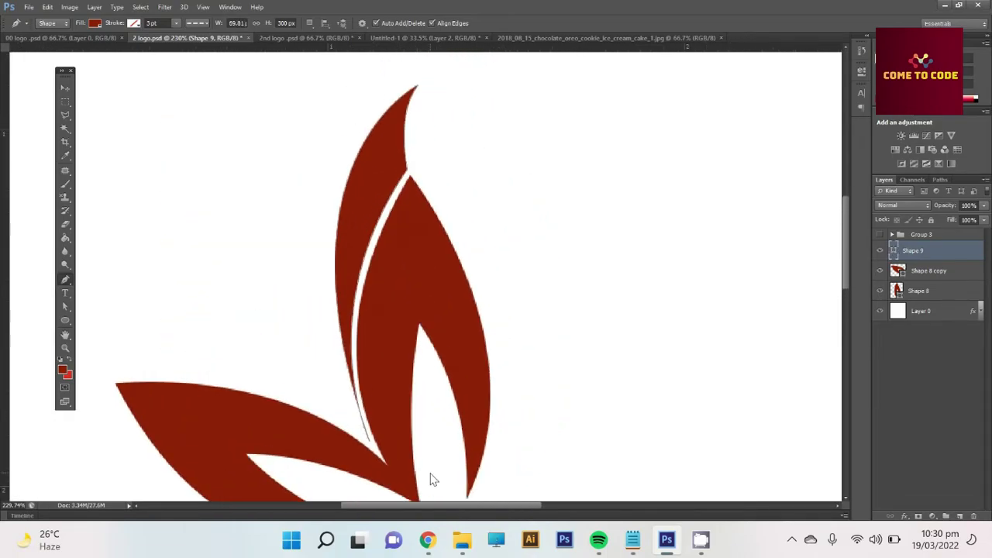
- Pull the sliver's lower direction handle down so it tapers beside the upright leaf
key(a)
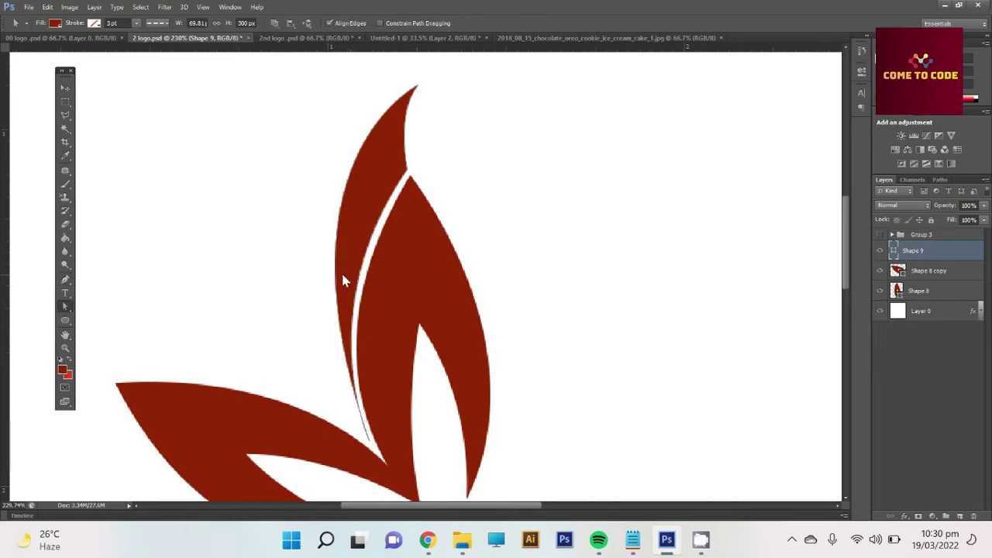
click(341, 271)
drag(270, 161, 270, 246)
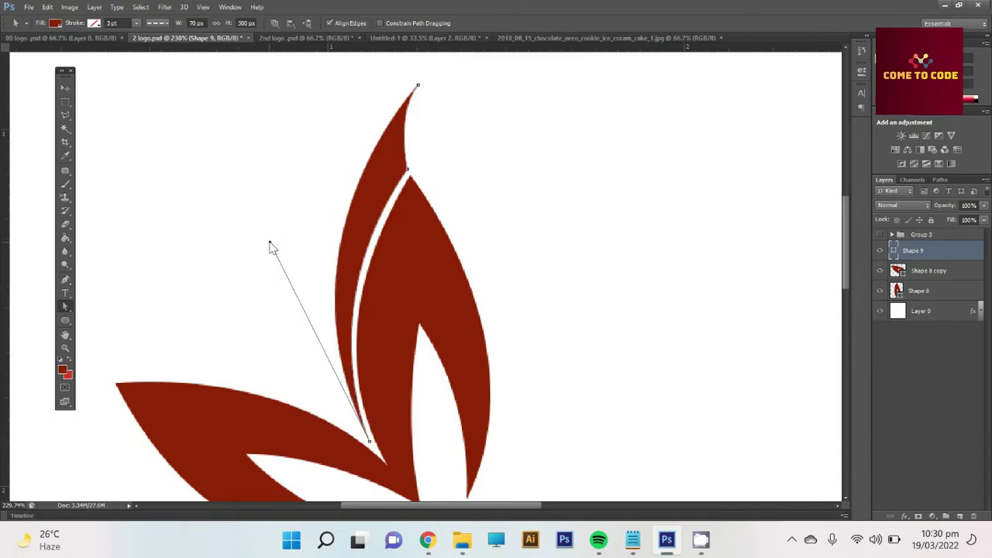
drag(270, 247, 269, 252)
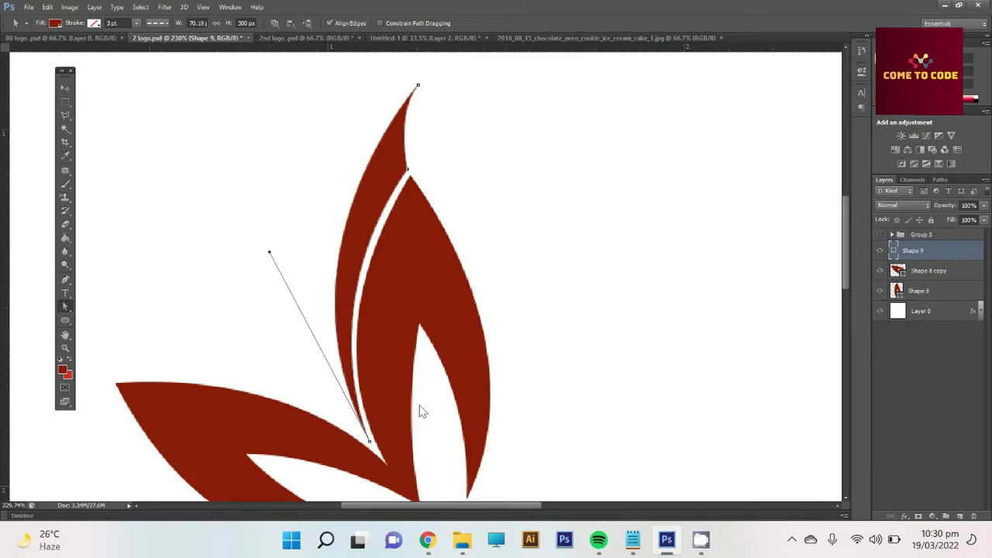
click(65, 88)
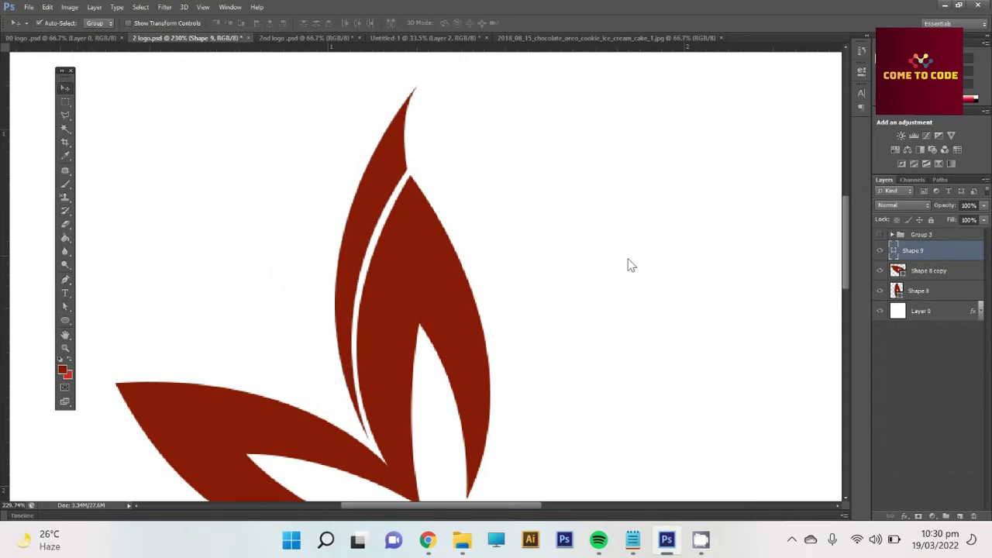
- Zoom the view back to 100% and return to the Pen tool
key(z)
alt+click(396, 255)
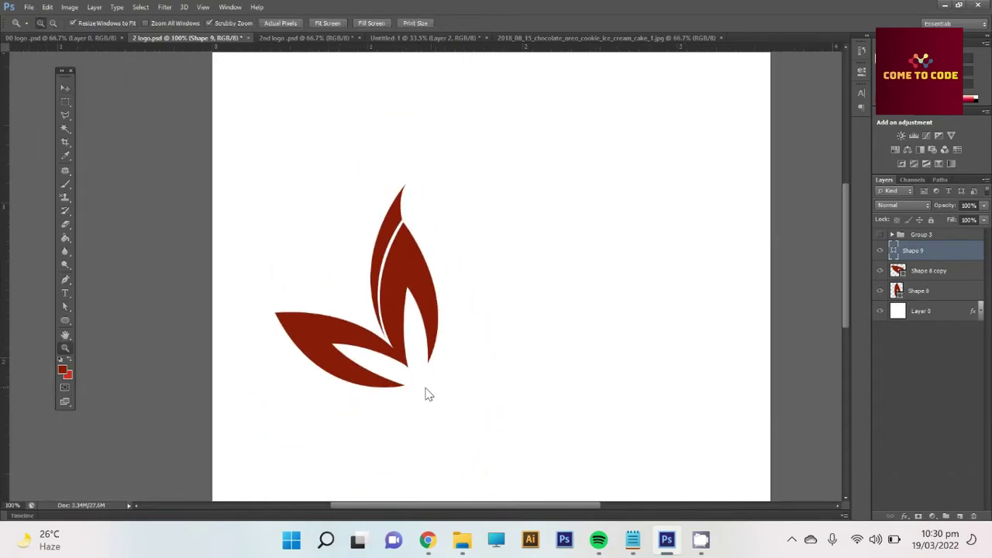
click(402, 317)
key(v)
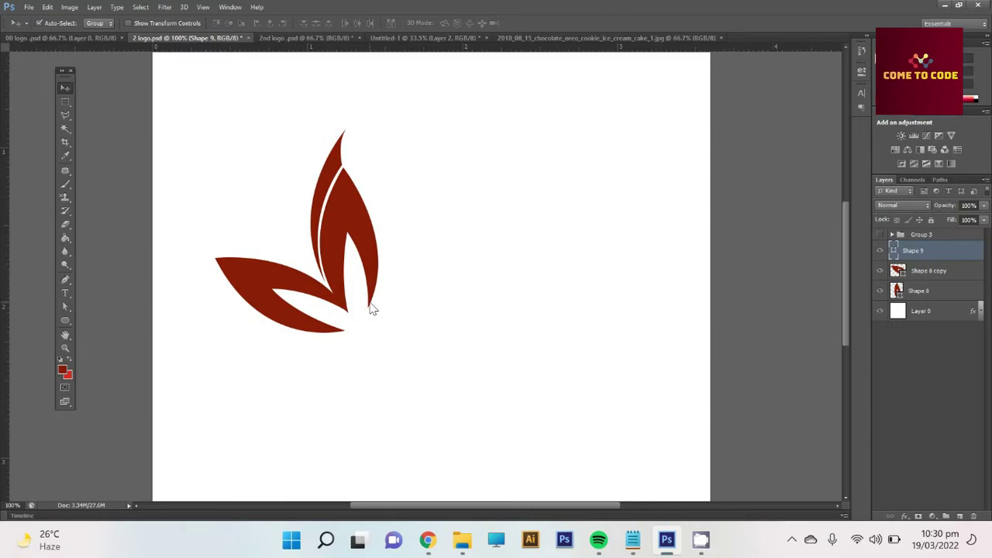
click(66, 280)
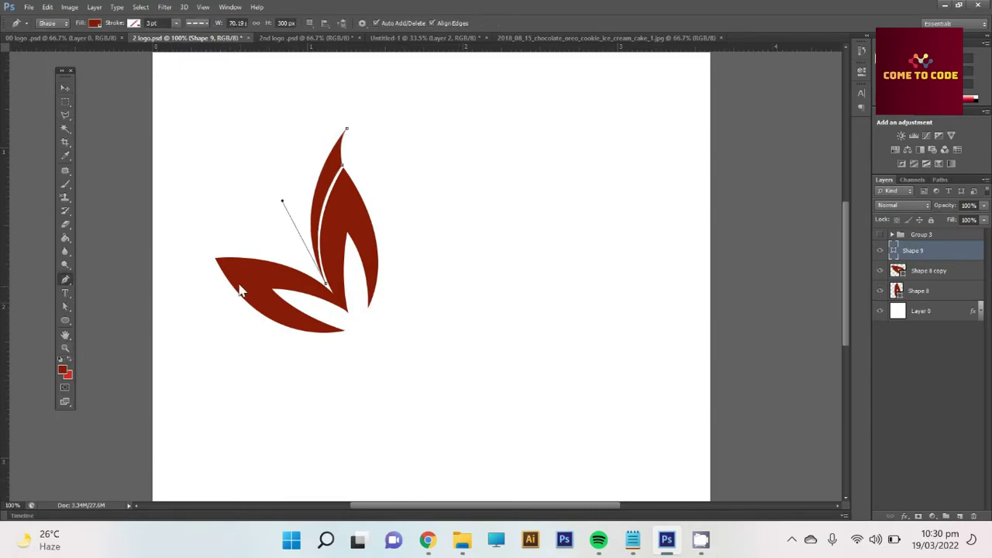
- Draw a closed crescent shape from below the left leaf to a sharp point past the leaf tip
click(235, 350)
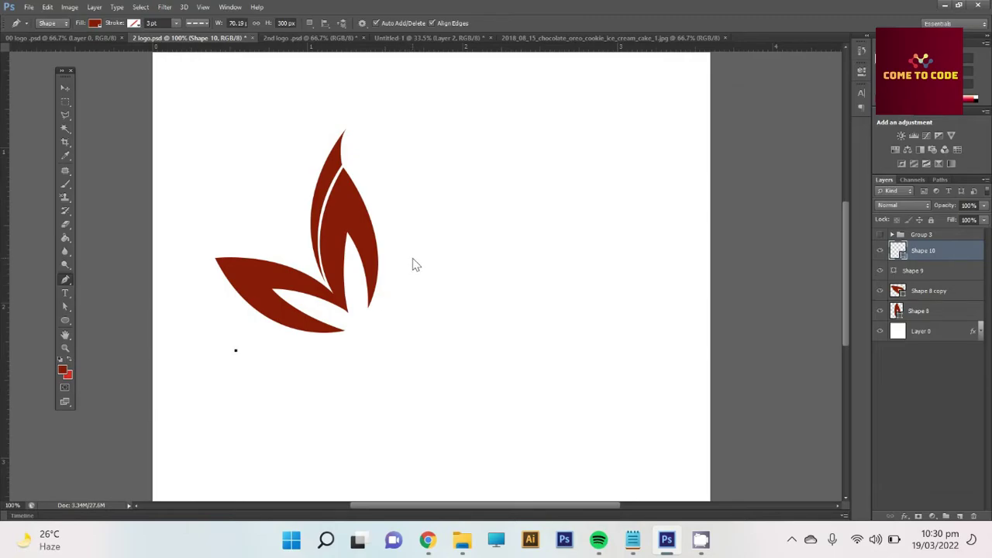
drag(412, 260, 450, 215)
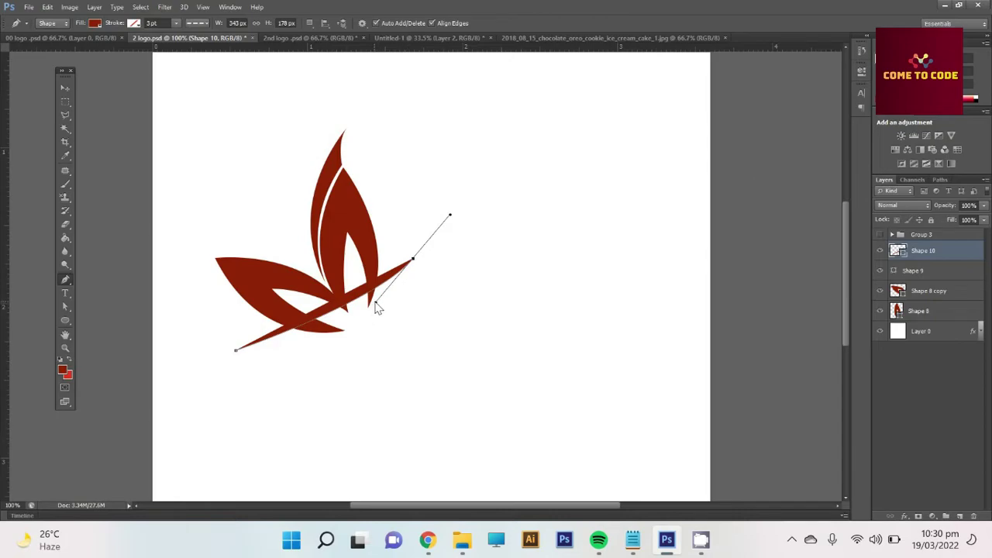
drag(376, 306, 378, 388)
drag(347, 387, 372, 381)
alt+click(414, 260)
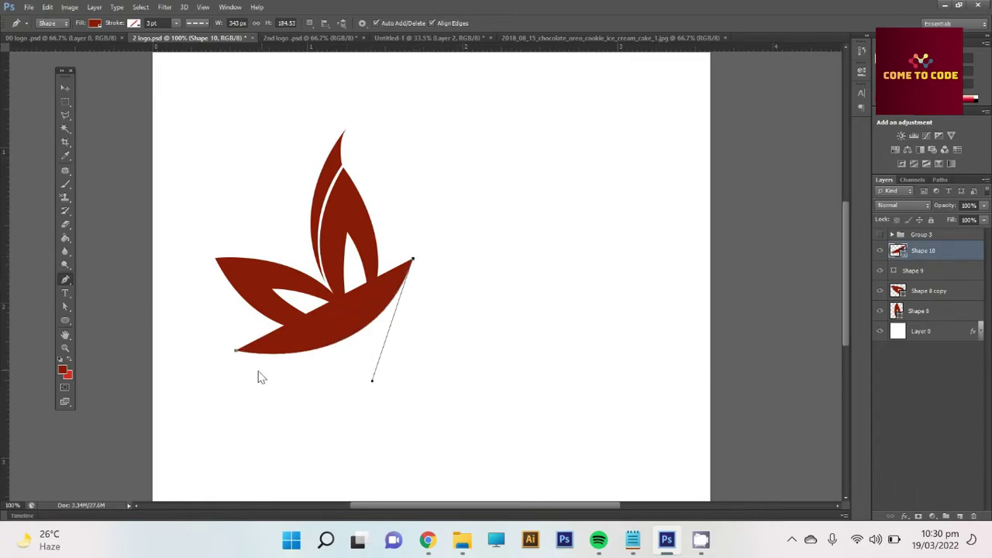
mouse_move(236, 353)
mouse_down()
mouse_move(238, 365)
mouse_move(232, 359)
mouse_up()
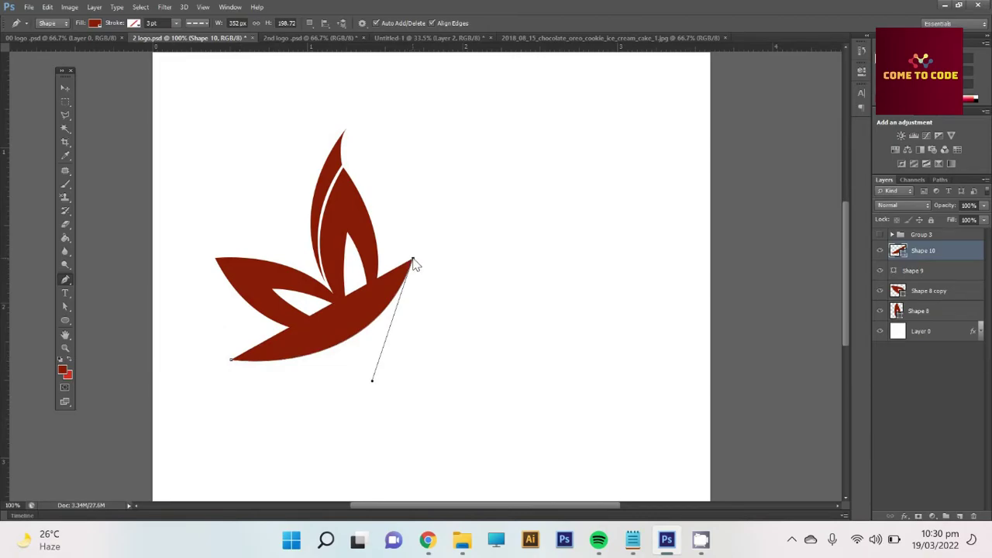
drag(414, 263, 410, 276)
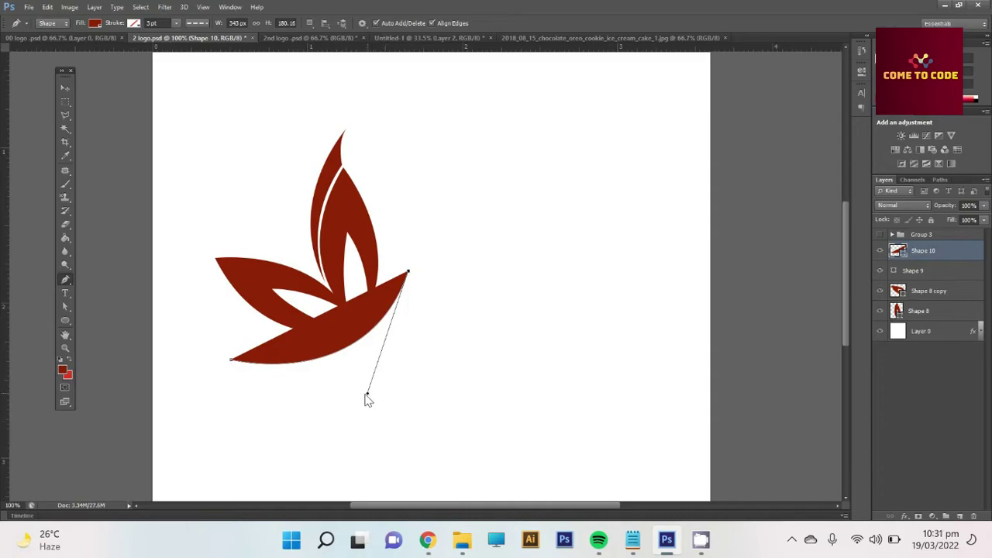
drag(368, 394, 362, 383)
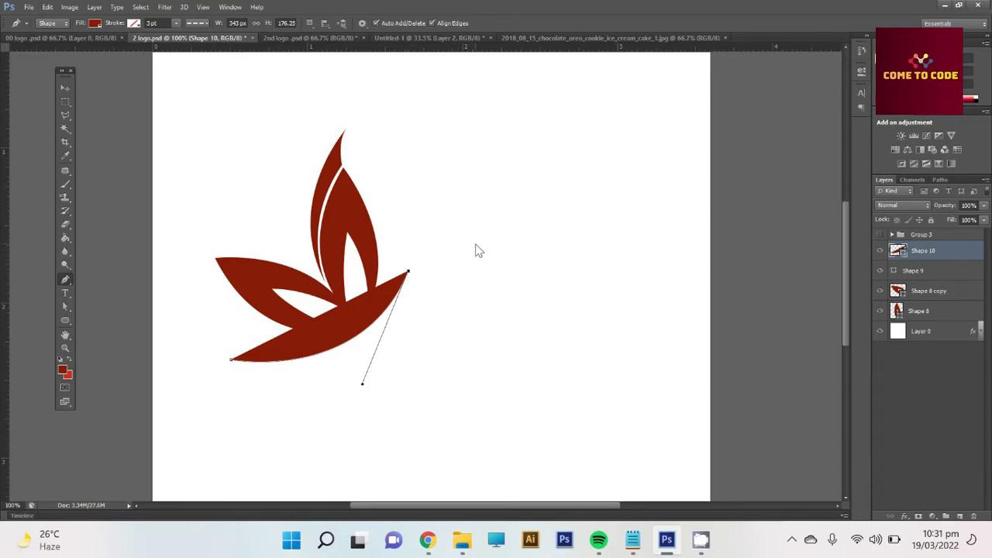
drag(476, 250, 503, 221)
drag(503, 222, 502, 228)
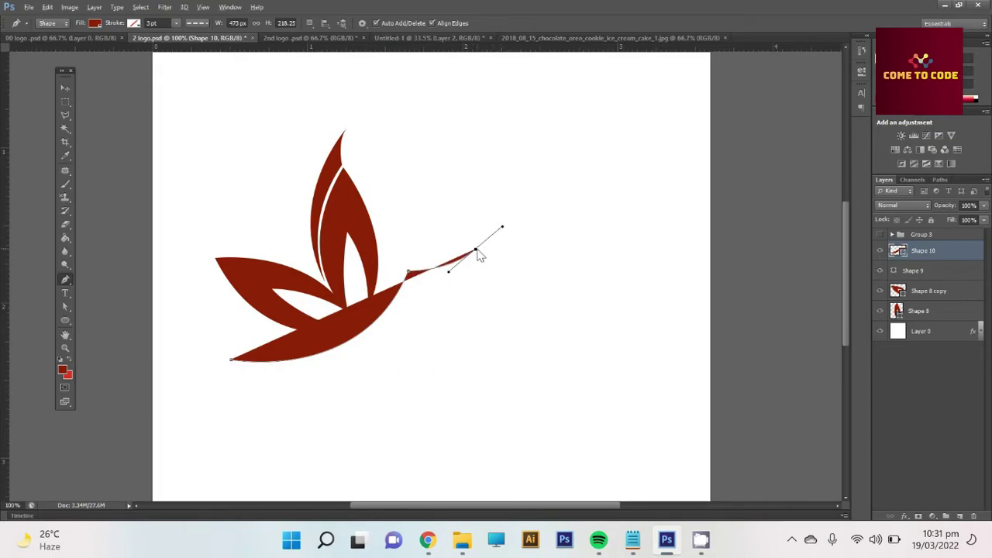
alt+click(475, 249)
mouse_move(231, 361)
mouse_down()
mouse_move(98, 335)
mouse_move(172, 345)
mouse_up()
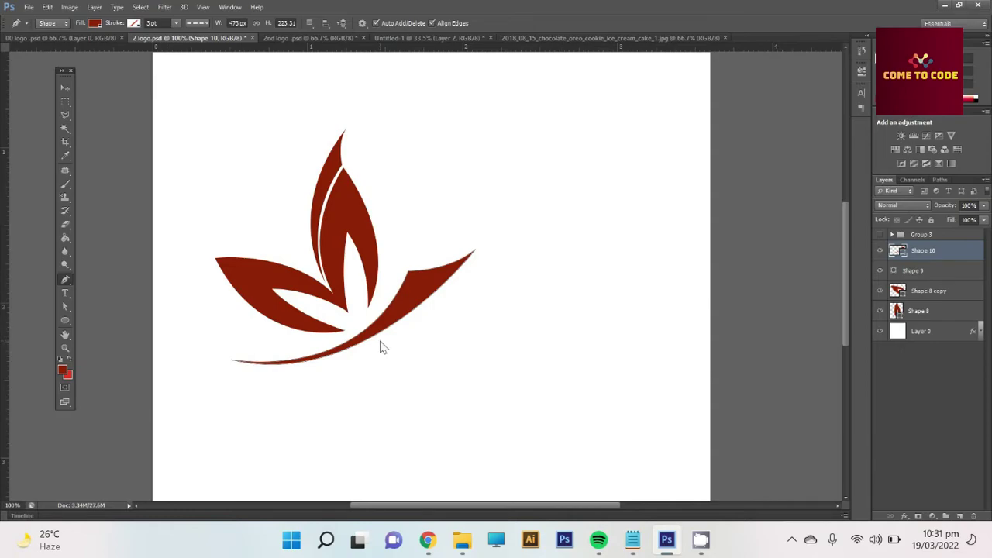
- Refine the swoosh's anchors and handles to smooth its curves and lift its tip
click(369, 406)
drag(370, 406, 397, 385)
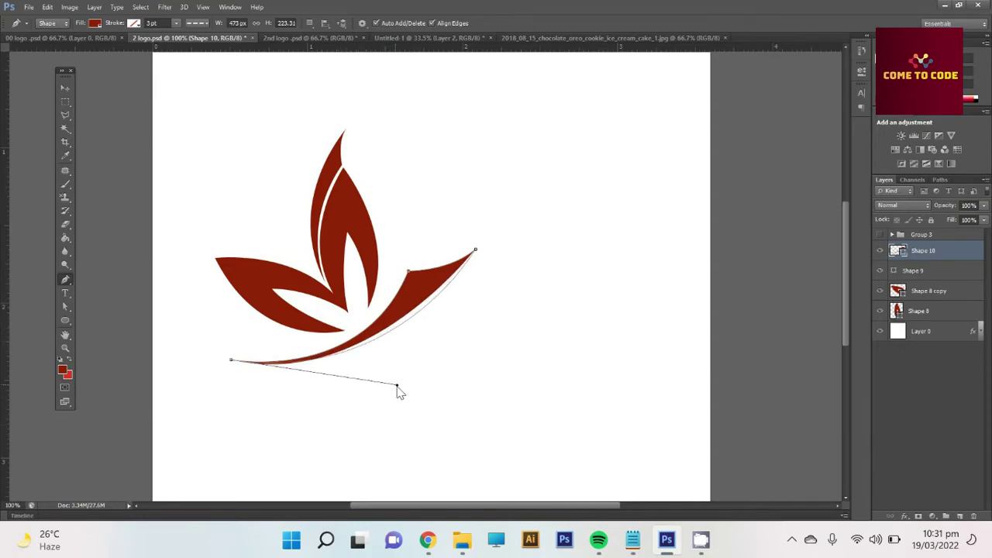
drag(409, 272, 373, 364)
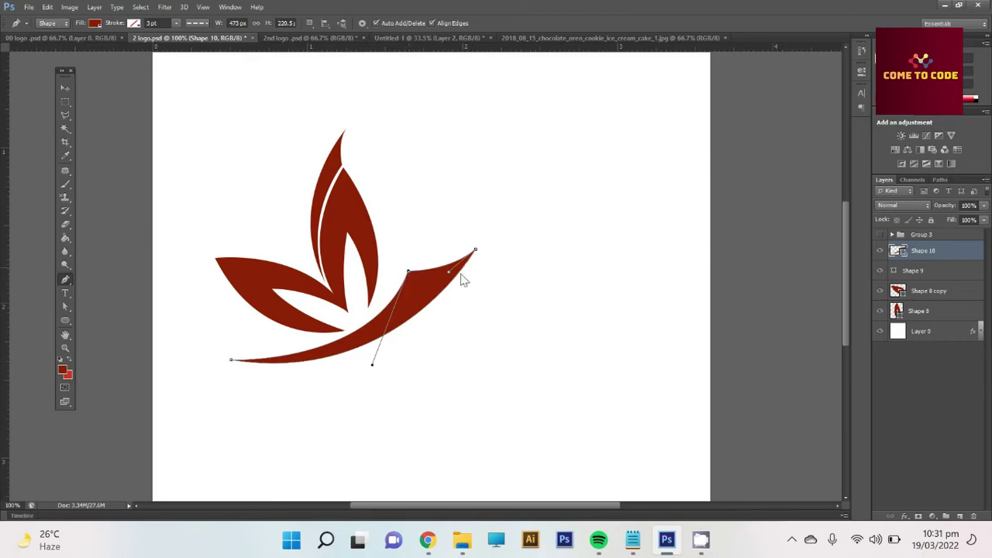
drag(477, 251, 474, 243)
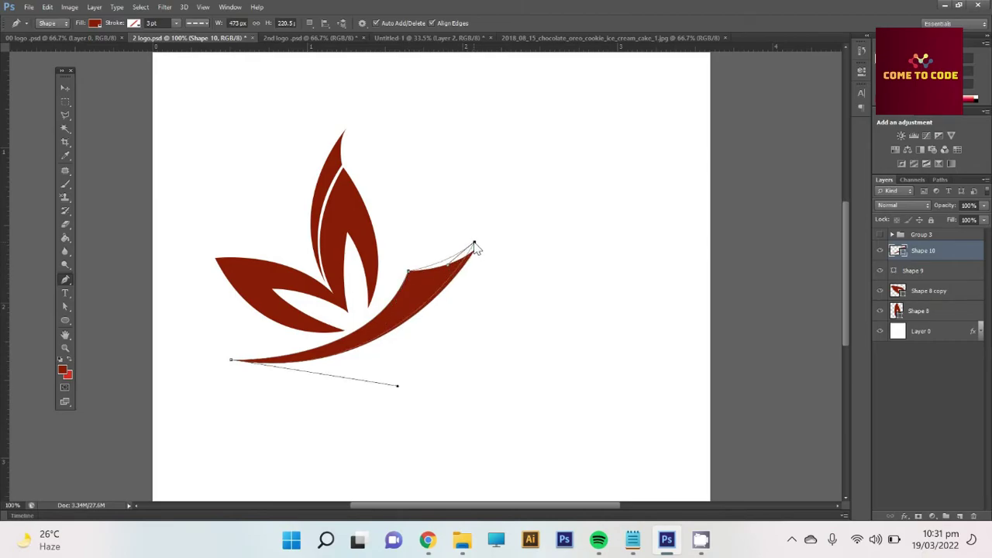
click(448, 269)
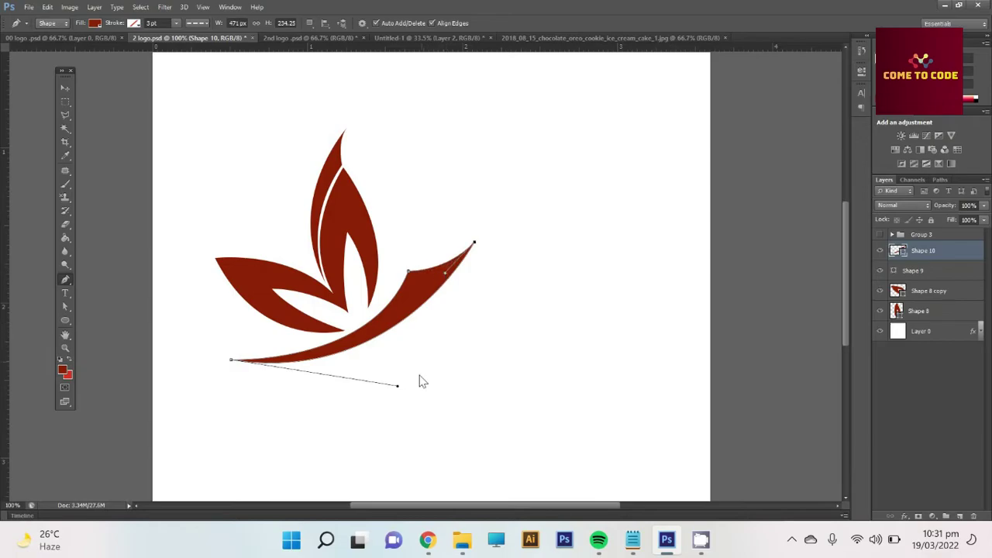
drag(398, 387, 412, 386)
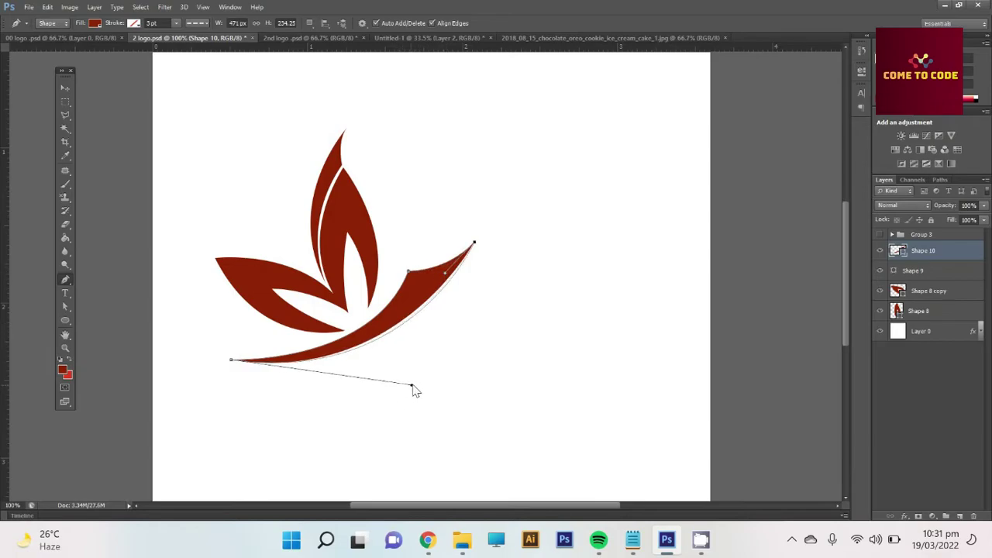
mouse_move(408, 273)
mouse_down()
mouse_move(375, 370)
mouse_move(380, 358)
mouse_up()
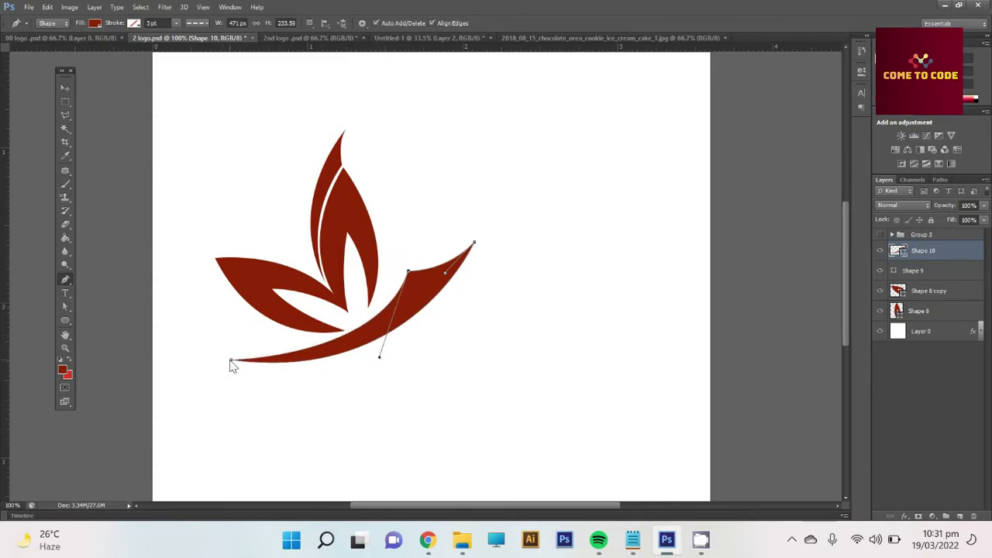
drag(232, 362, 241, 365)
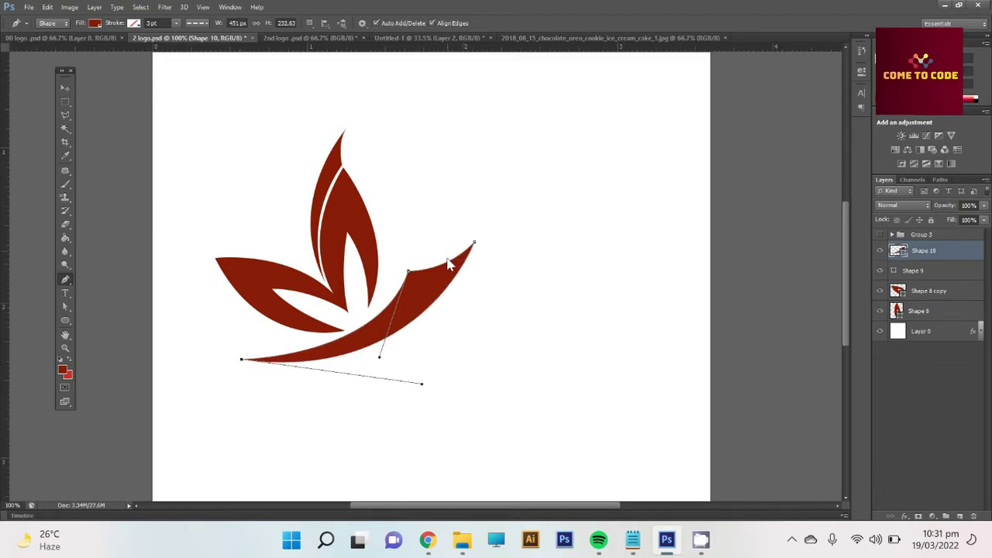
click(66, 92)
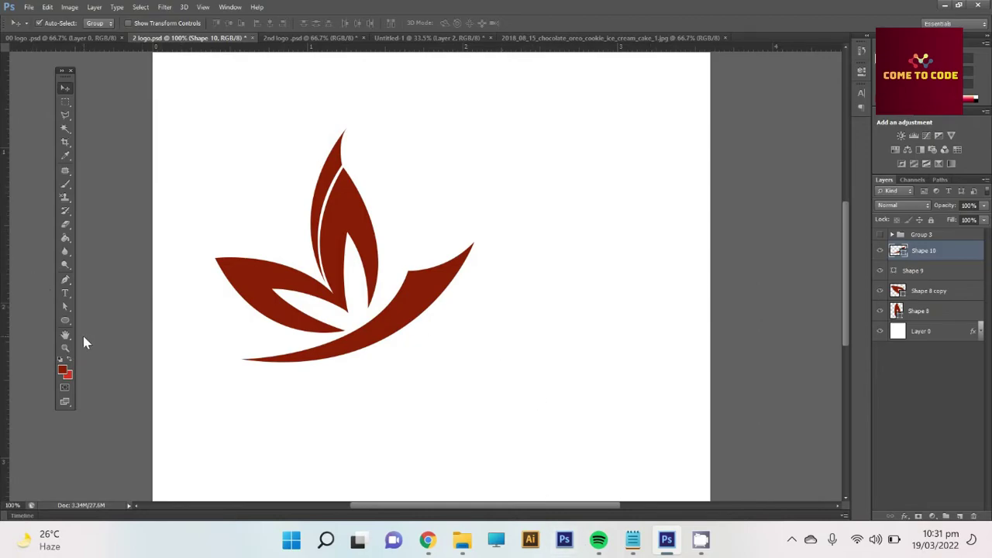
- Draw a small red circle and position it just above the swoosh's right tip
click(68, 320)
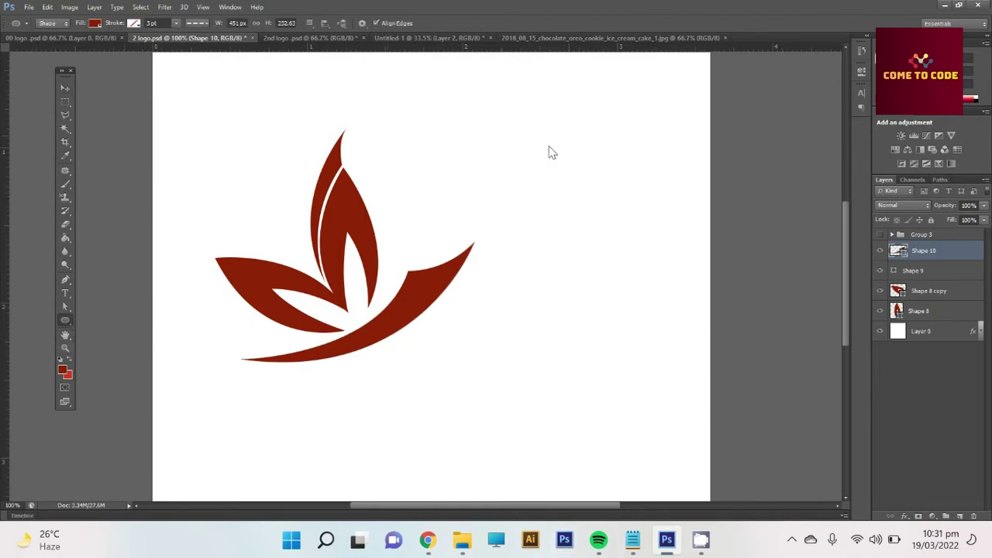
drag(440, 188, 452, 251)
click(65, 88)
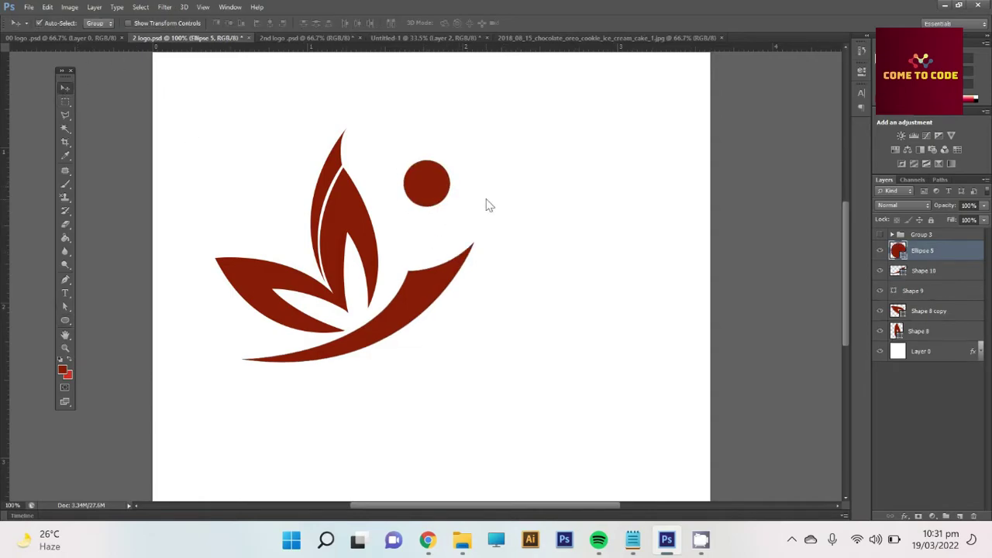
mouse_move(415, 191)
mouse_down()
mouse_move(424, 236)
mouse_move(422, 222)
mouse_up()
click(428, 271)
- Zoom to 200% and reshape the swoosh's tip, inner corner and lower curve
key(z)
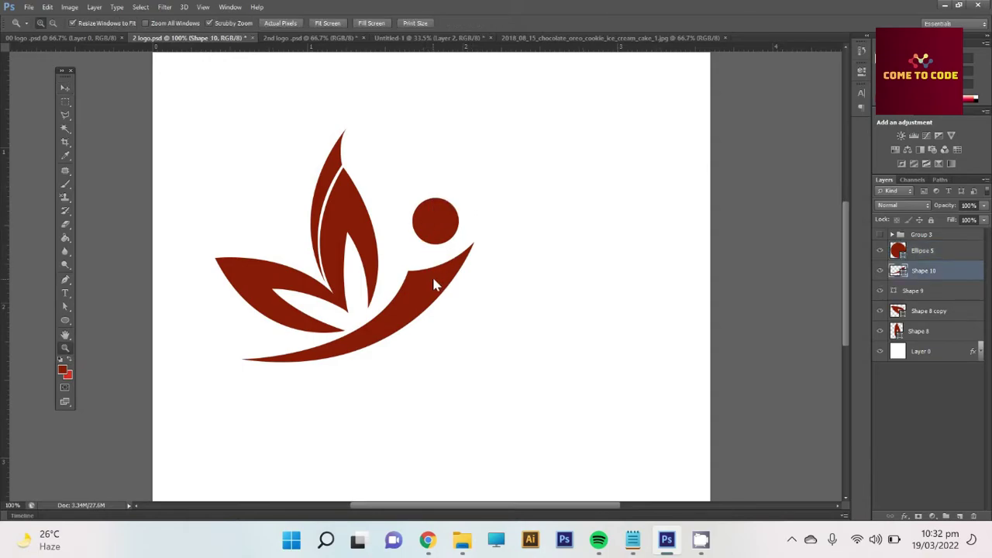
click(432, 273)
key(a)
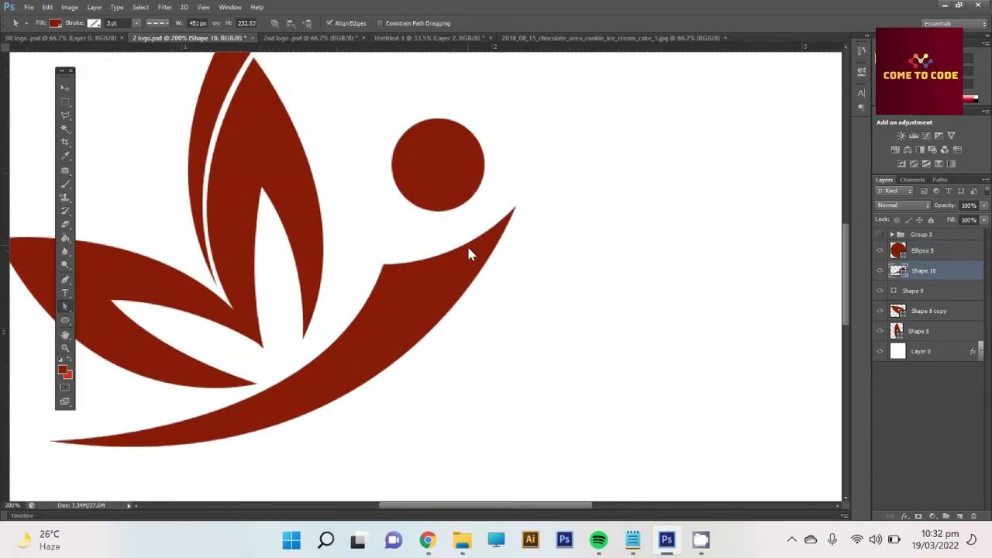
click(517, 207)
drag(516, 208, 524, 191)
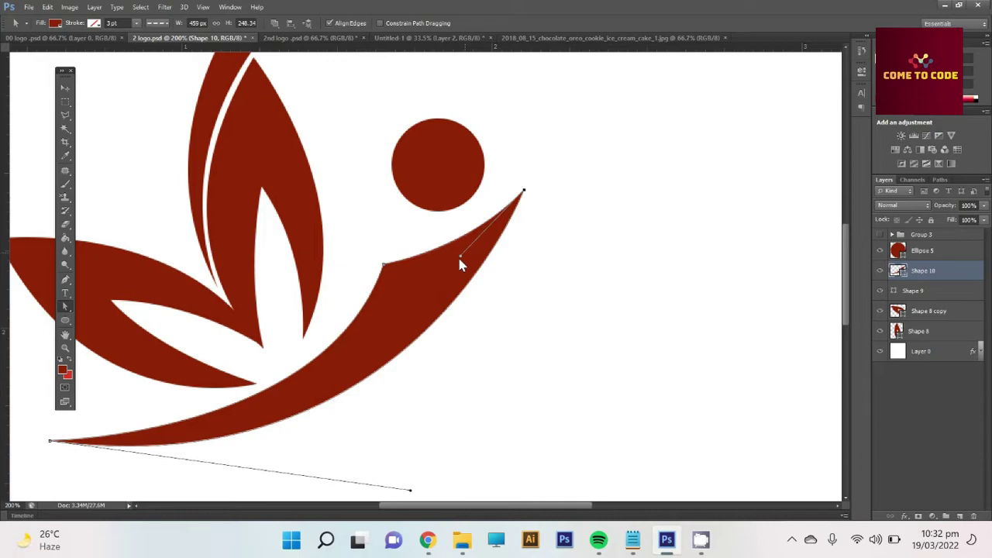
drag(385, 268, 392, 264)
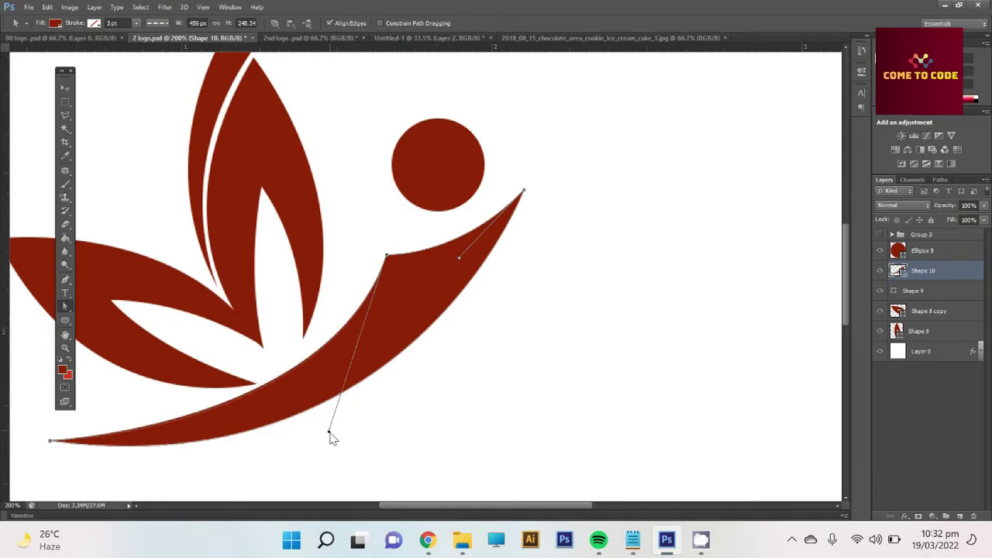
click(434, 332)
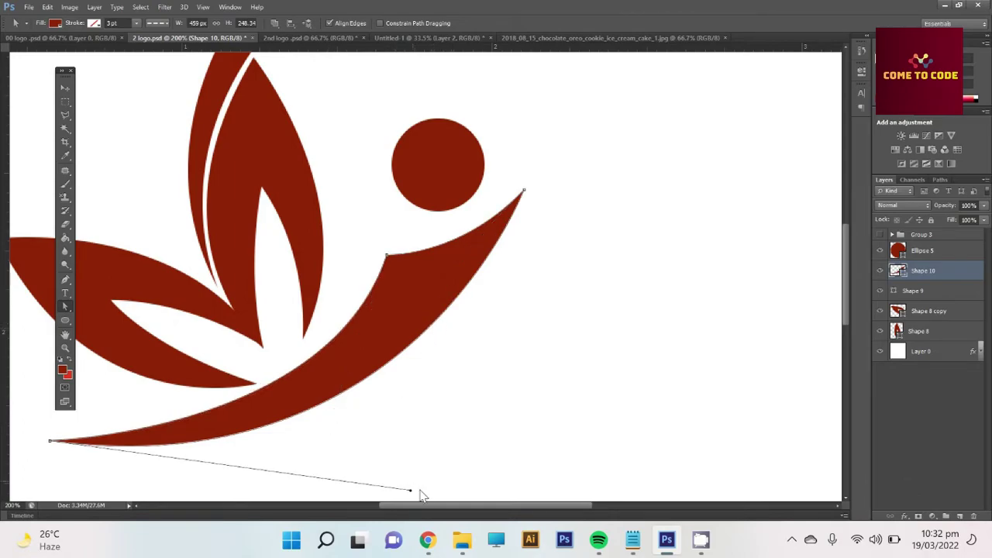
drag(411, 491, 416, 490)
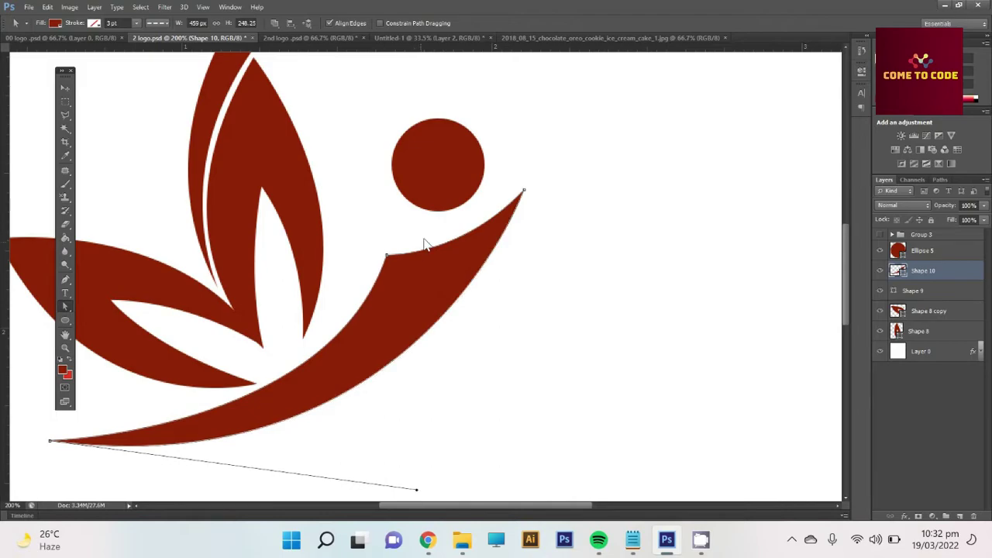
- Adjust the lower-left leaf's inner tip and lower edge, then zoom back out to 66.7%
click(65, 88)
click(258, 349)
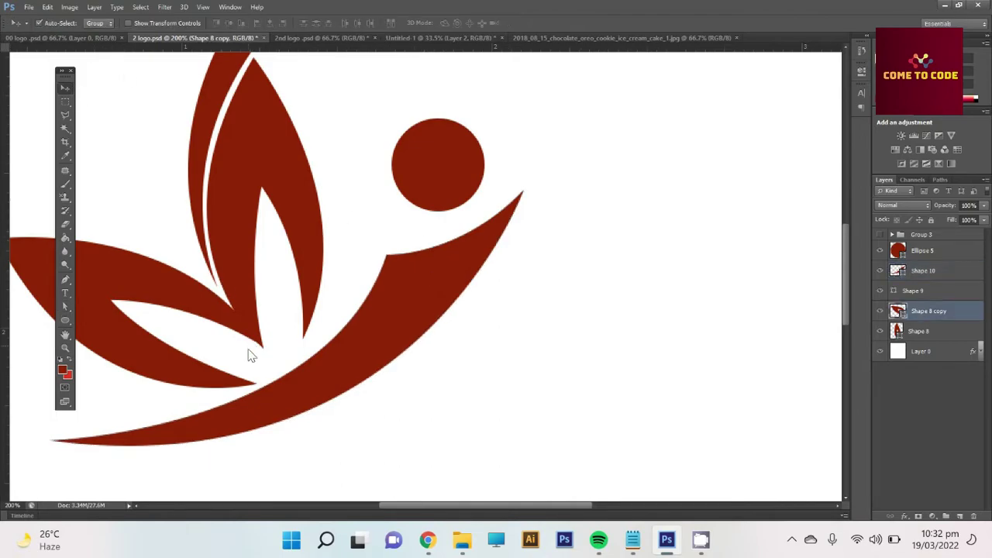
key(a)
click(257, 386)
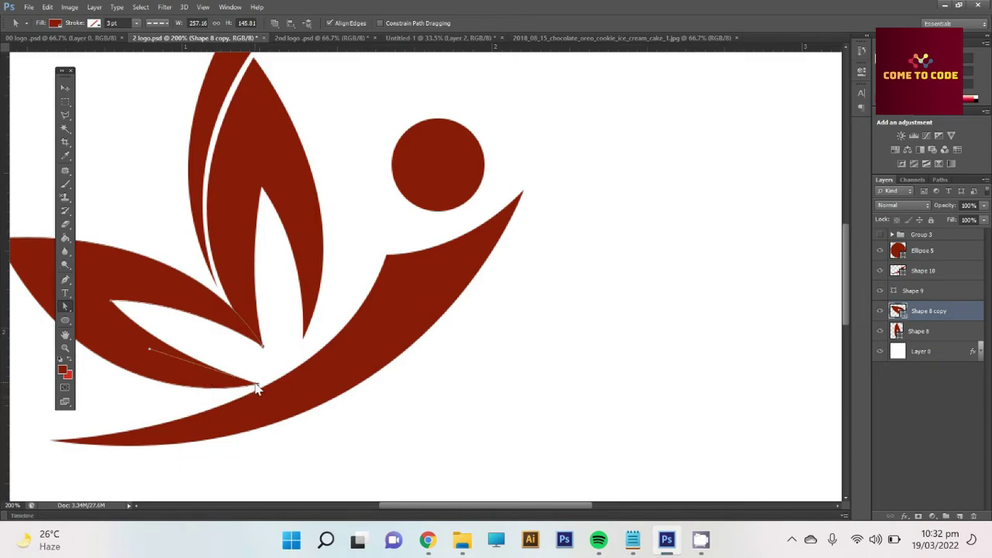
drag(256, 386, 254, 377)
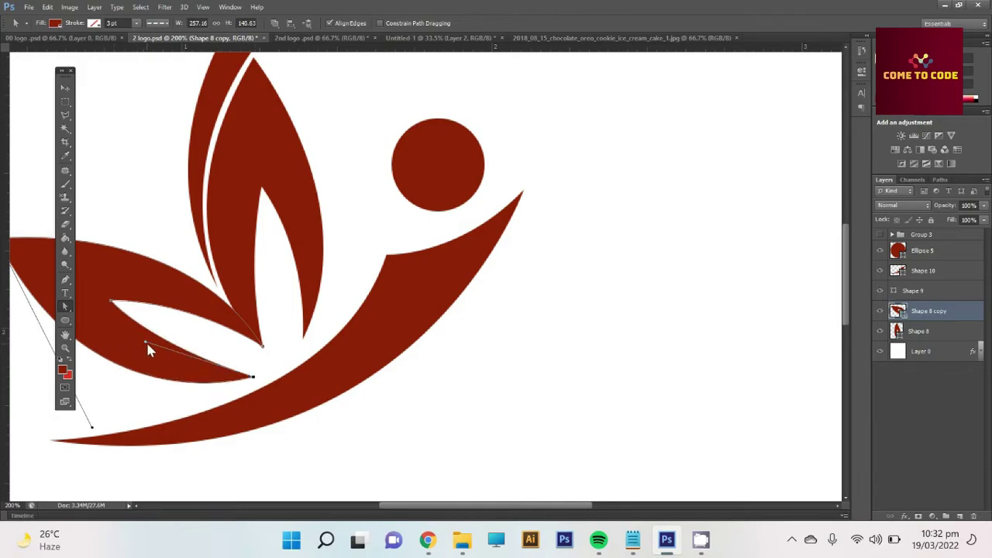
drag(145, 343, 139, 353)
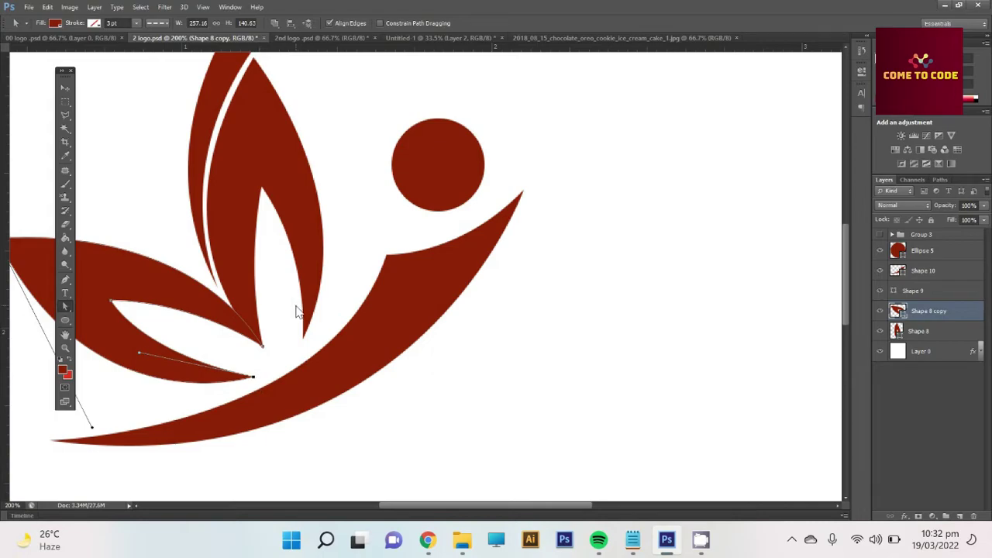
key(Escape)
key(z)
alt+click(381, 381)
alt+click(380, 381)
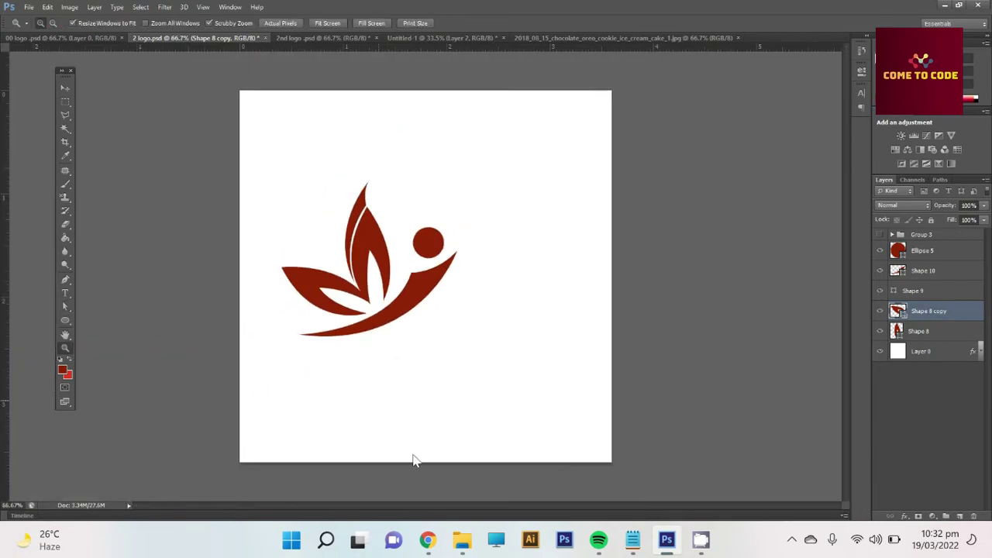
- Select the word BUTTERFLY in Notepad's sharry.txt notes and return to Photoshop
click(69, 90)
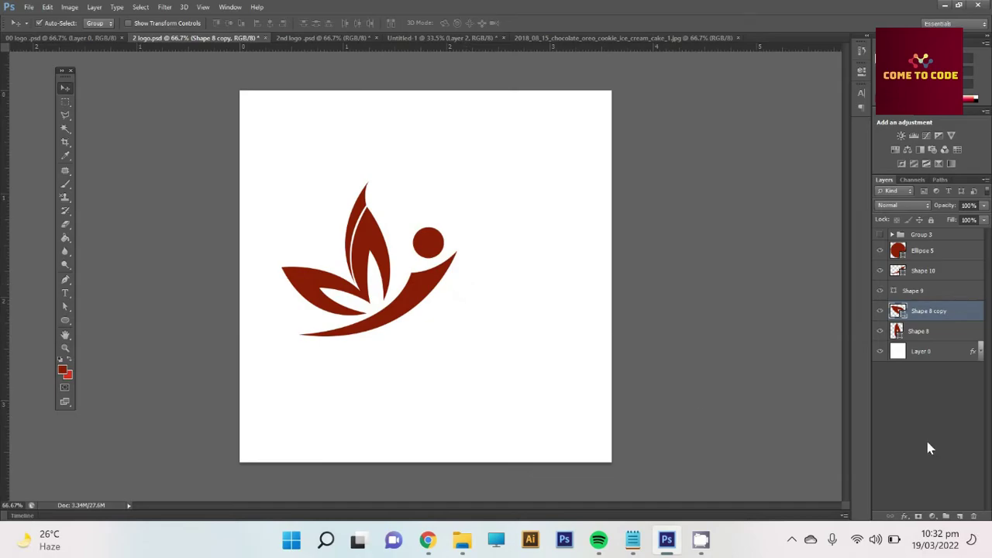
mouse_move(700, 540)
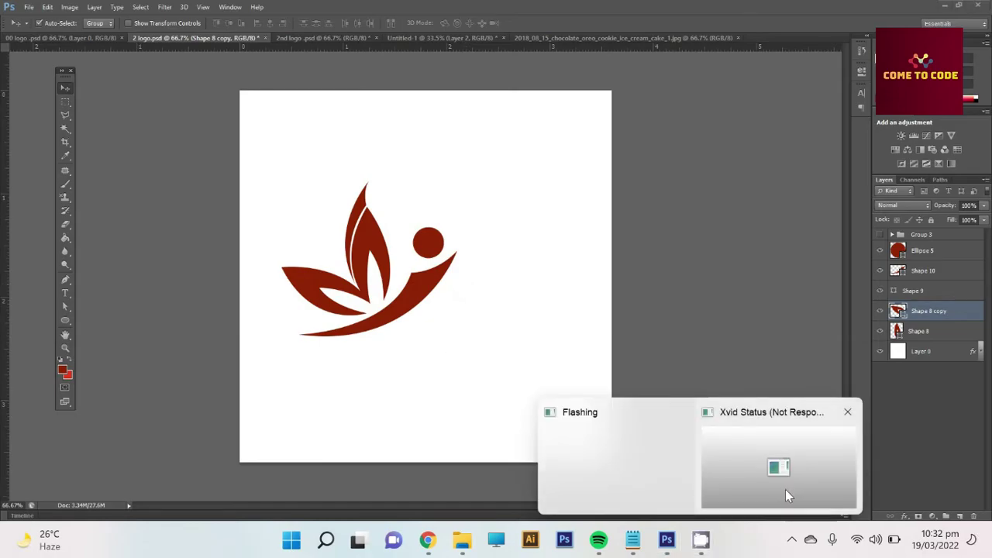
click(632, 540)
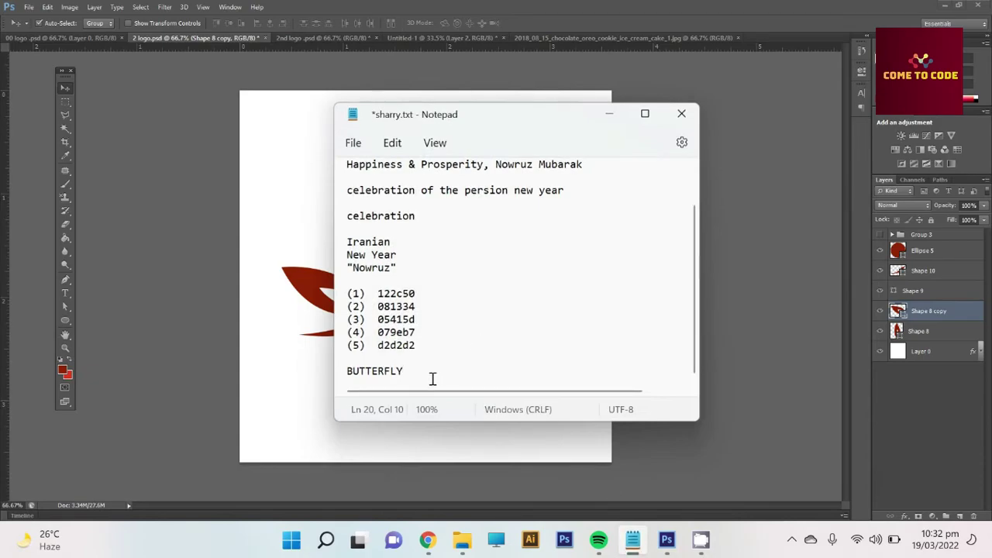
drag(429, 378, 324, 380)
key(ctrl+c)
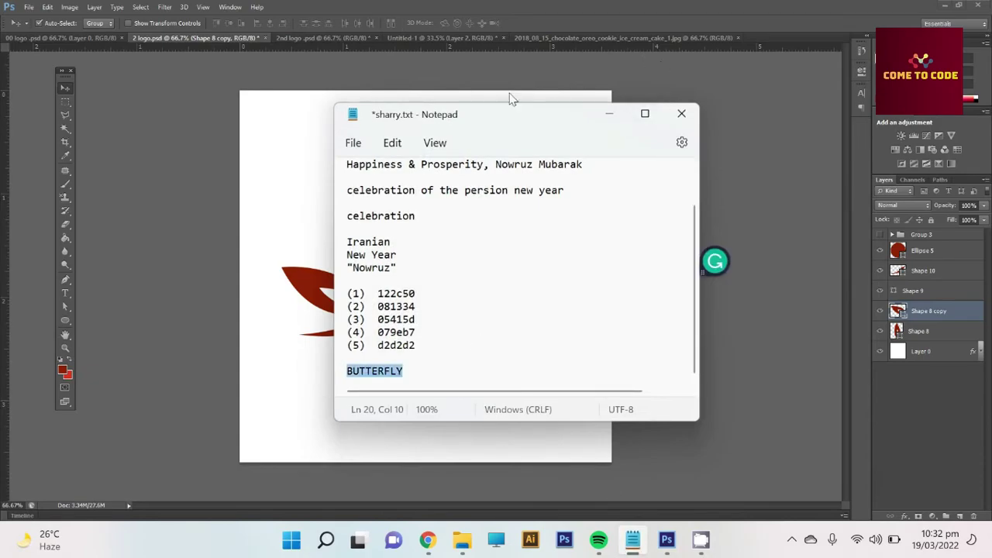
click(282, 167)
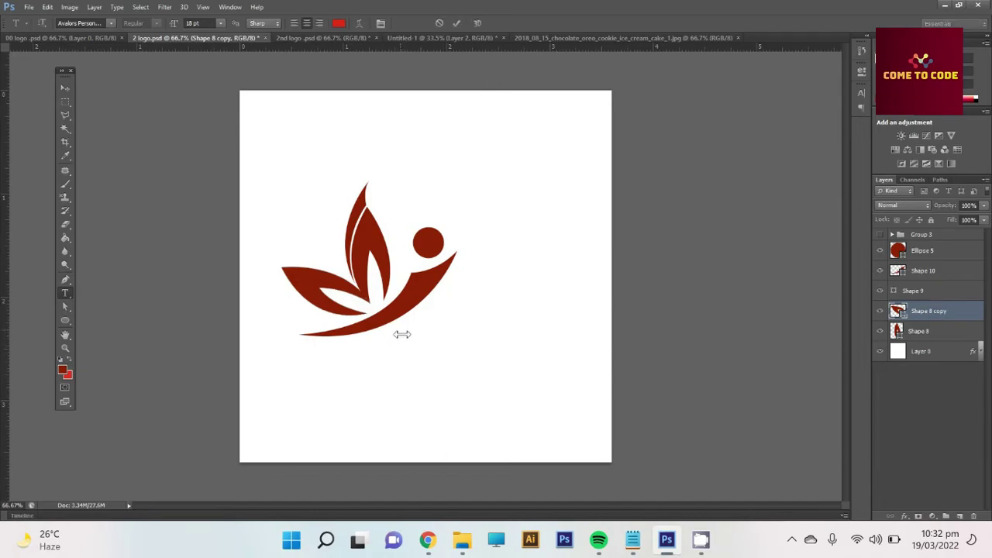
- Paste BUTTERFLY as text, move it below the swoosh, and put its layer on top
click(400, 328)
key(ctrl+v)
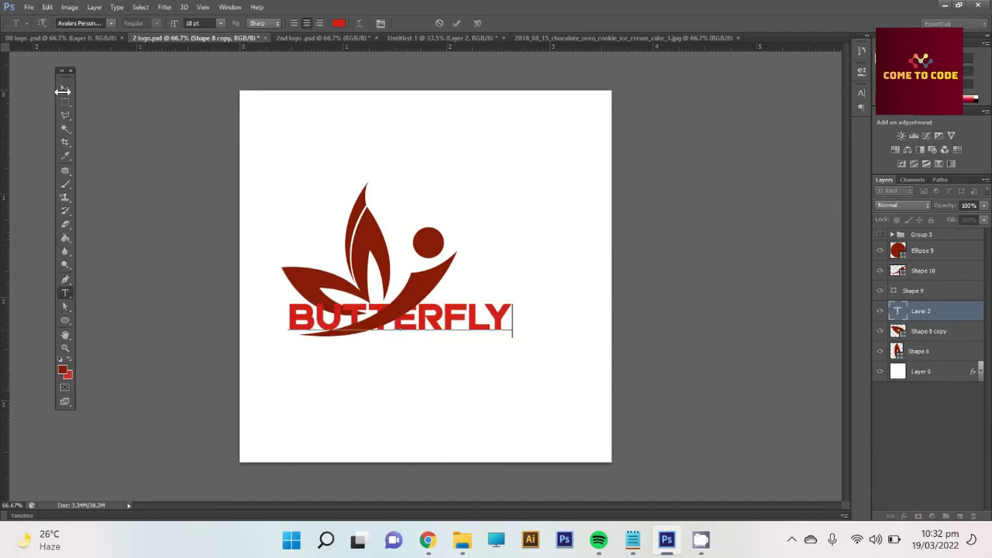
click(65, 89)
drag(477, 326, 548, 366)
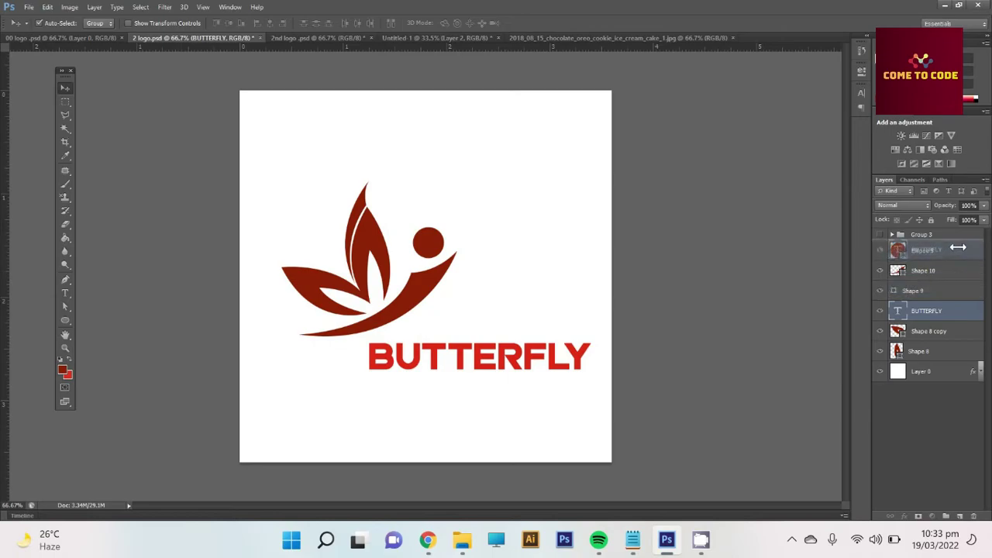
drag(952, 309, 954, 261)
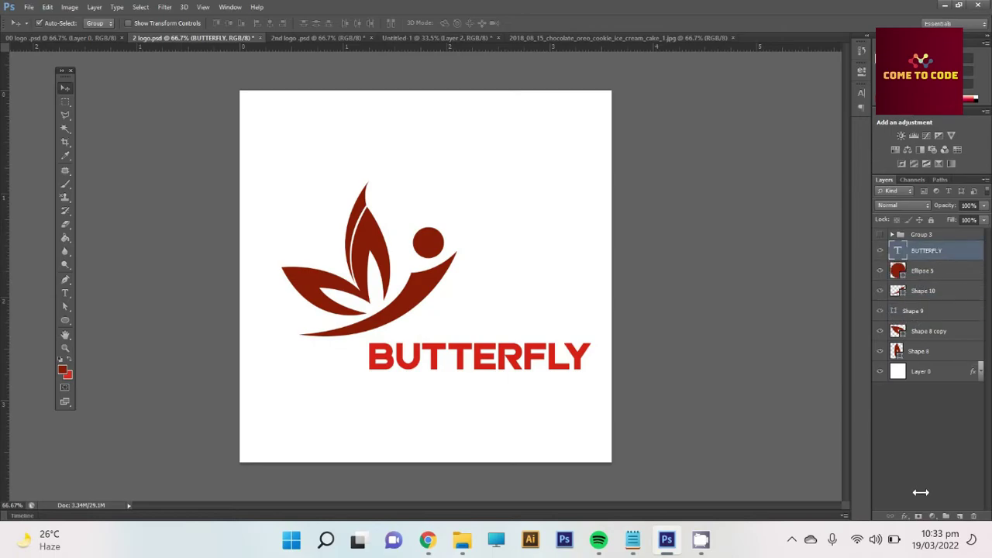
- Add a dark-red-to-red Gradient Overlay to the BUTTERFLY text layer
right_click(953, 250)
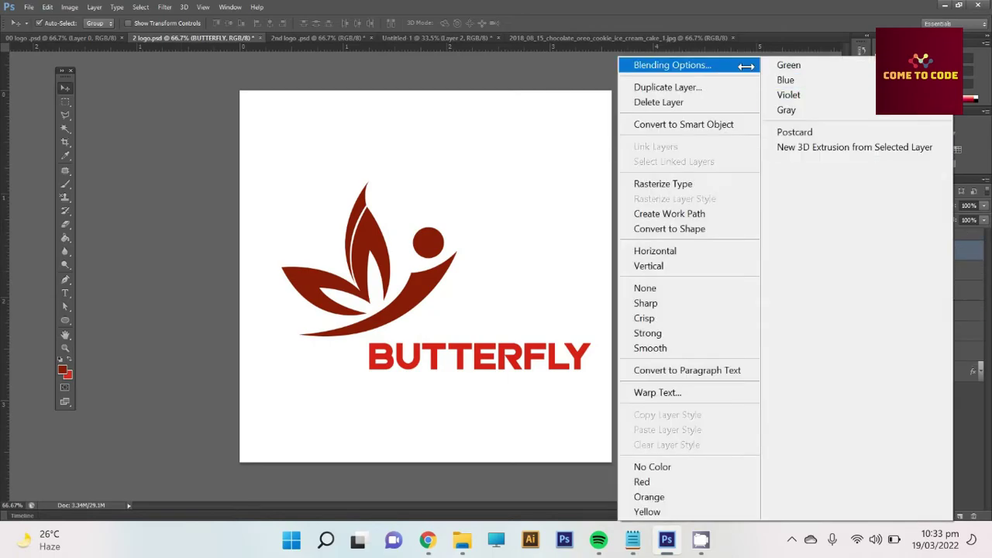
click(687, 68)
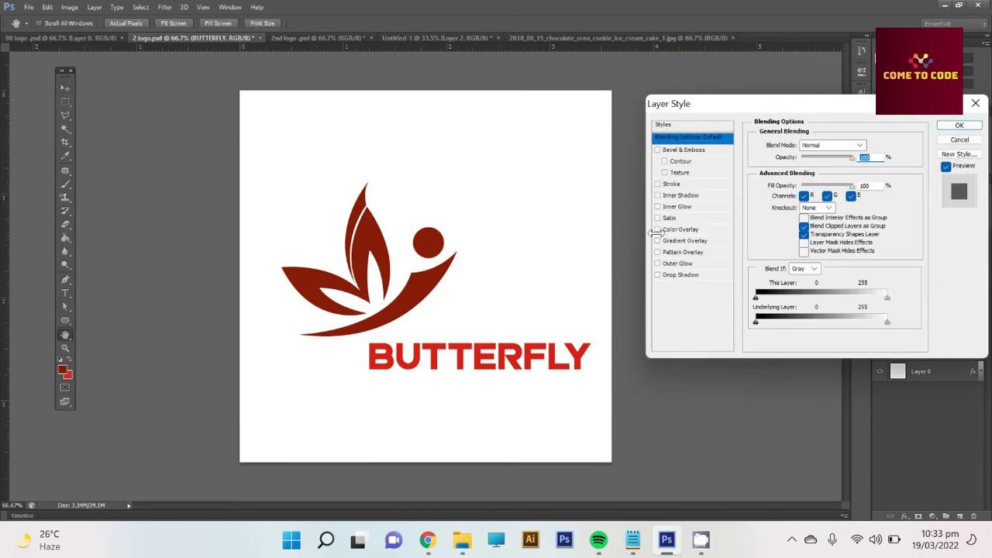
click(694, 241)
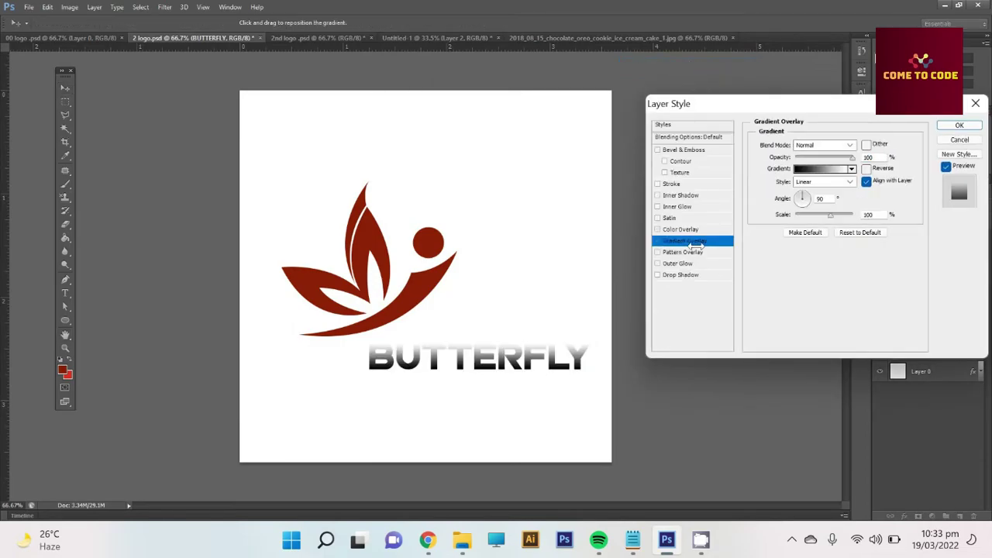
click(833, 169)
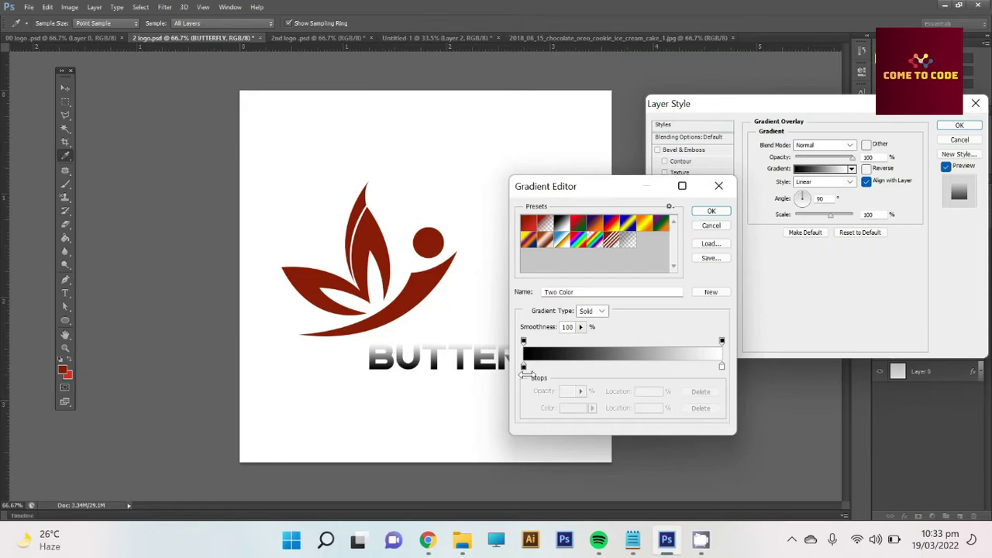
click(595, 224)
click(523, 366)
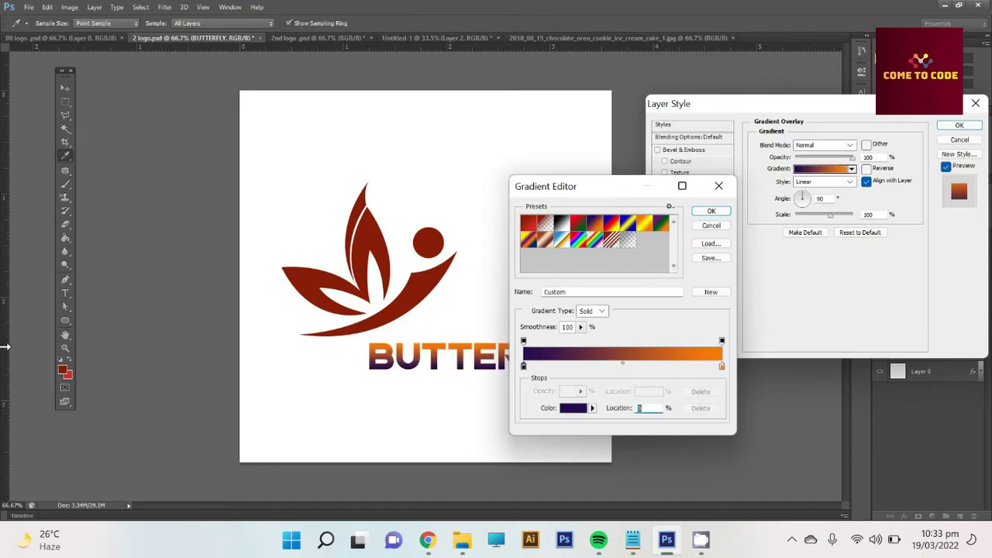
click(65, 376)
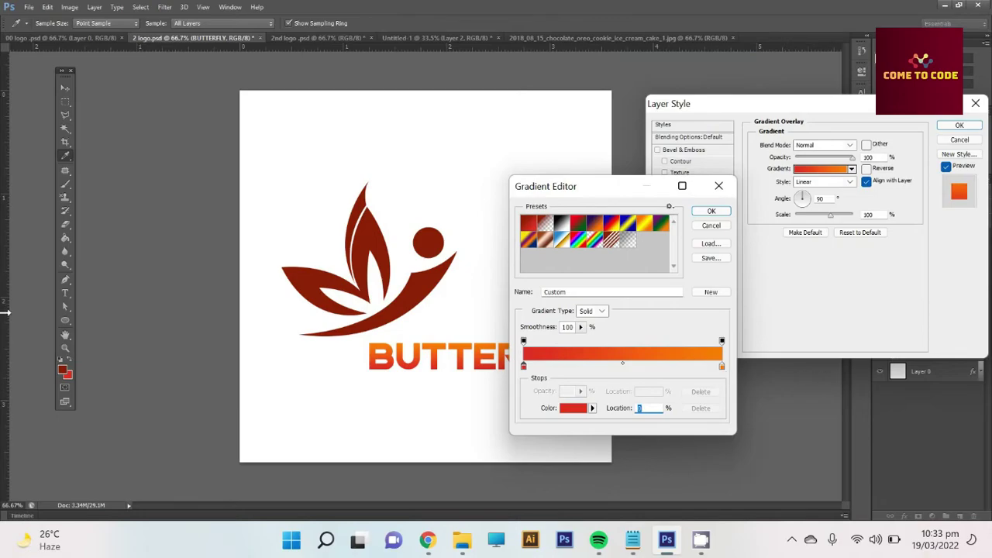
click(63, 370)
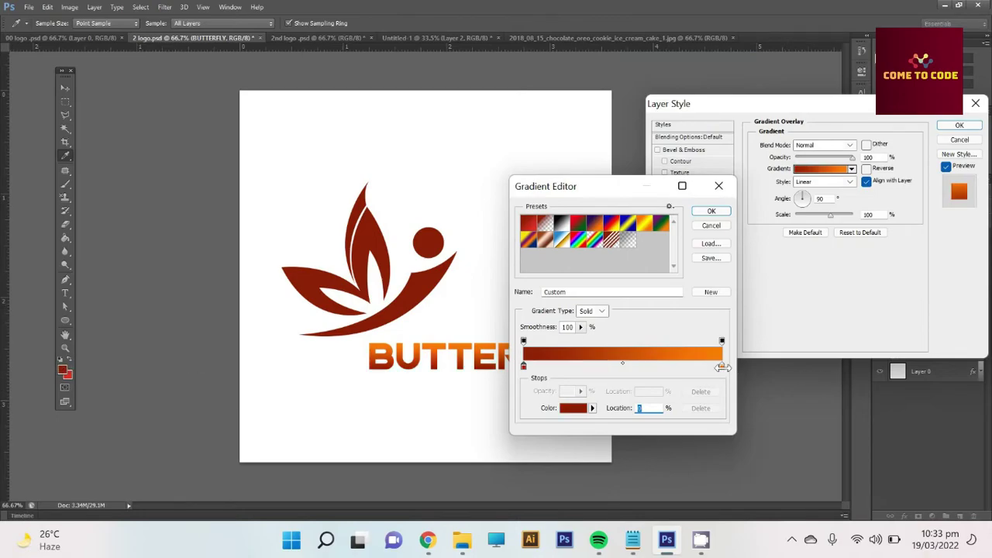
click(722, 366)
click(69, 376)
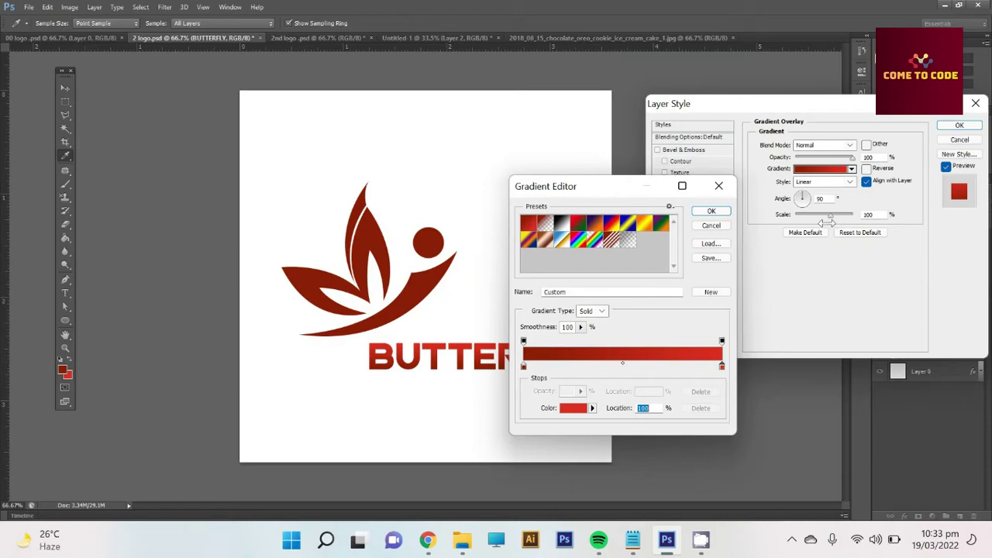
click(709, 210)
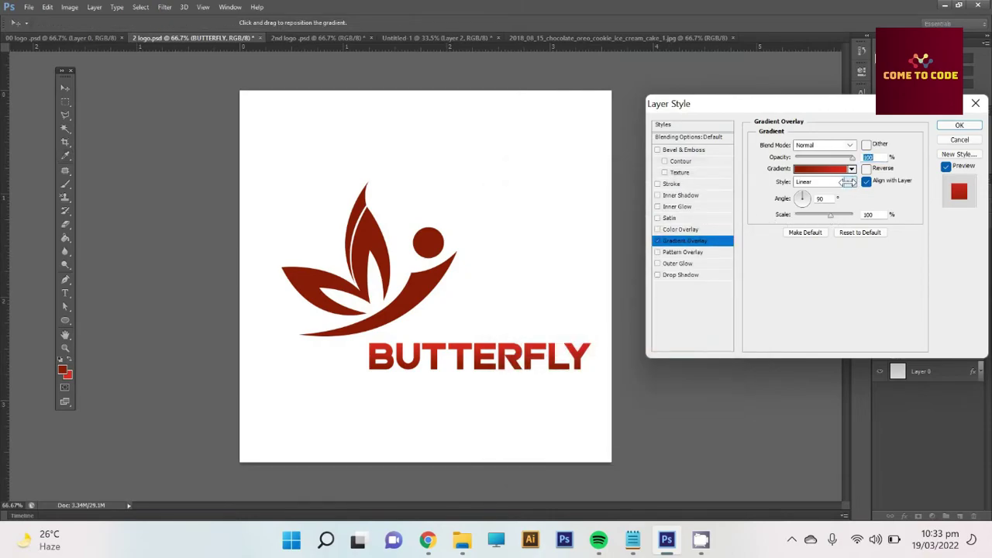
click(959, 125)
- Nudge the text slightly upward and select the swoosh with all butterfly shape layers
key(Up)
key(Up)
key(Up)
key(Up)
key(Up)
key(Up)
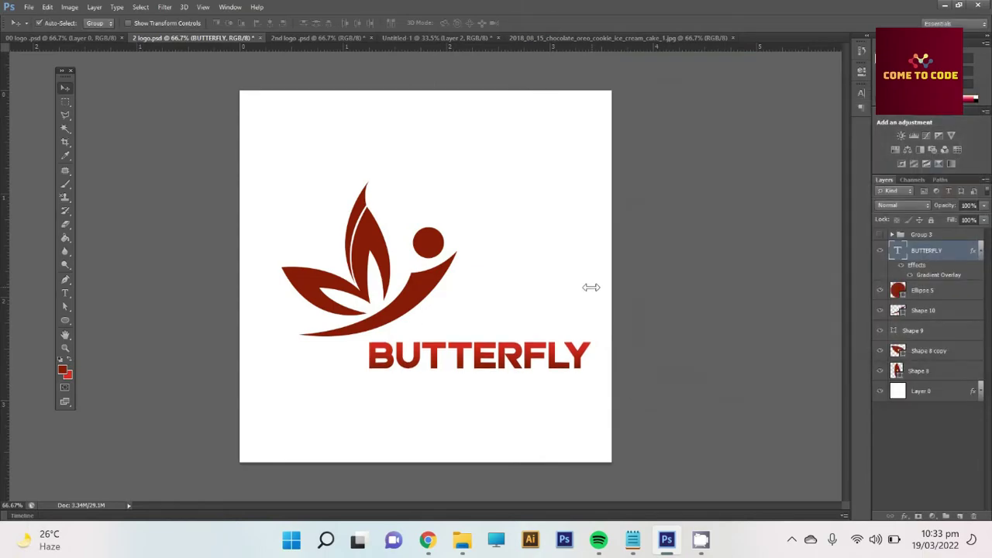
key(Up)
key(Up)
key(Up)
key(Up)
key(Up)
key(Up)
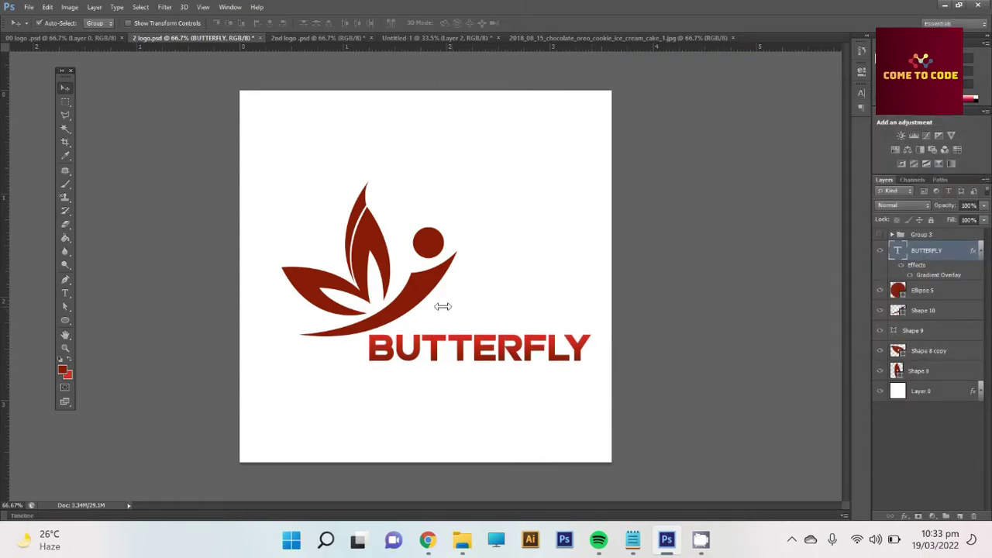
click(413, 296)
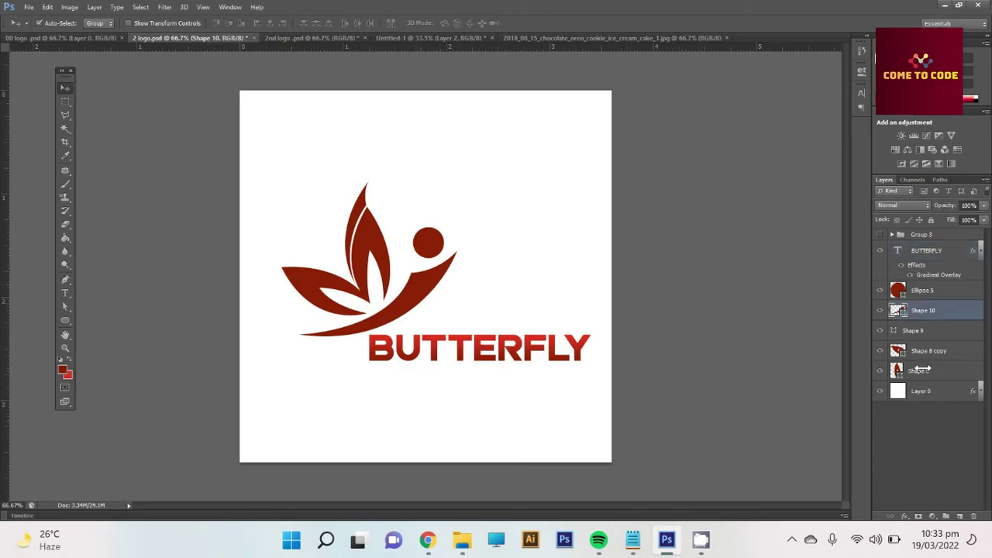
drag(923, 370, 929, 298)
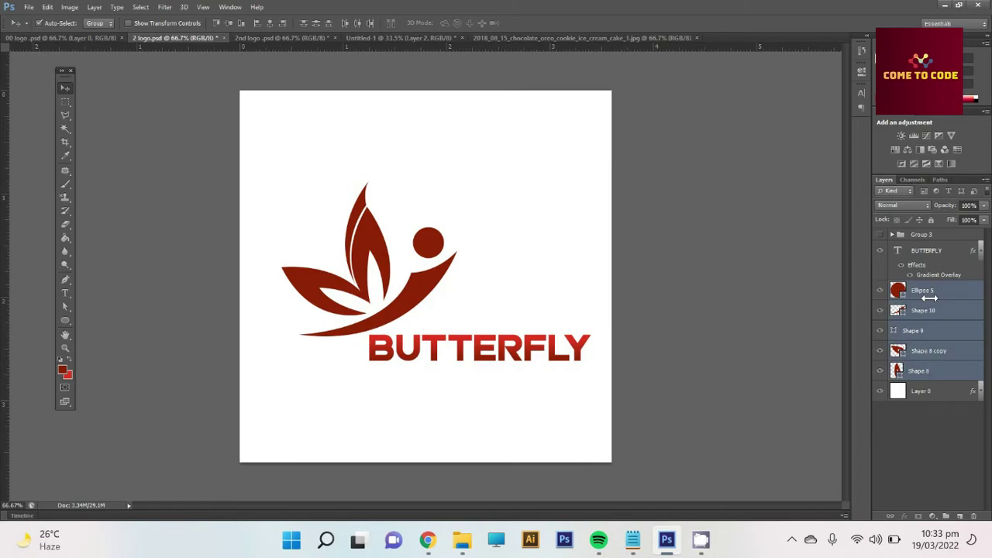
- Group the butterfly shapes into Group 4 and begin a dark-red-to-red Gradient Overlay
key(ctrl+g)
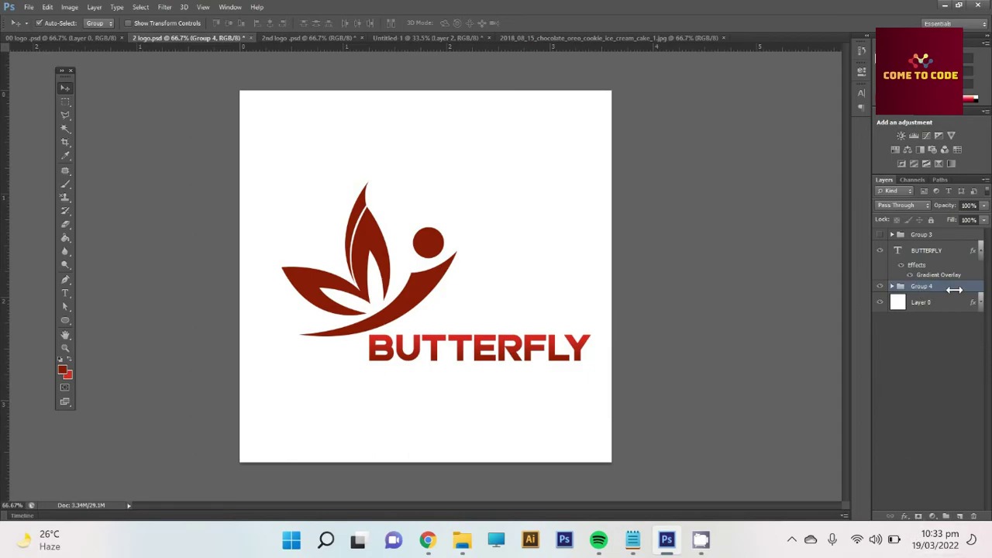
right_click(954, 289)
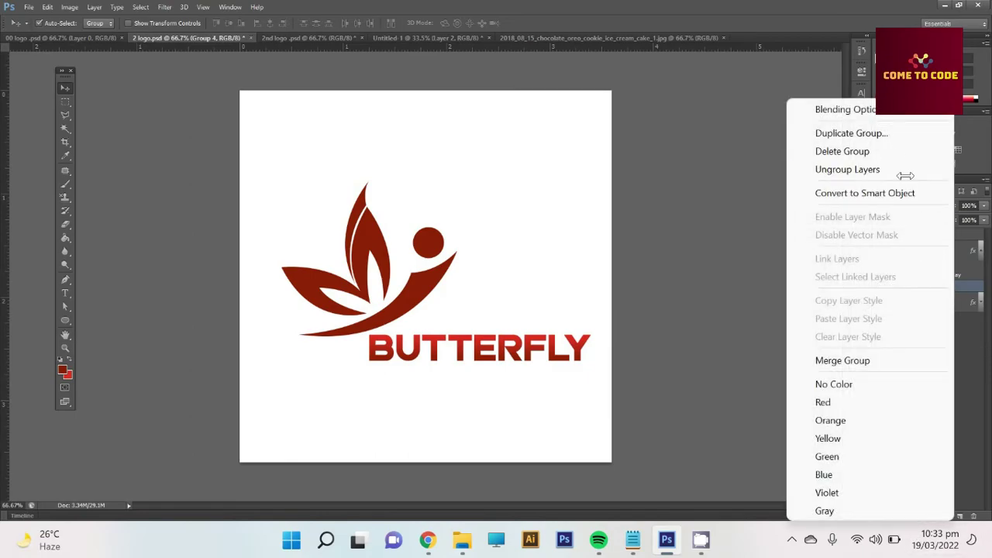
click(884, 112)
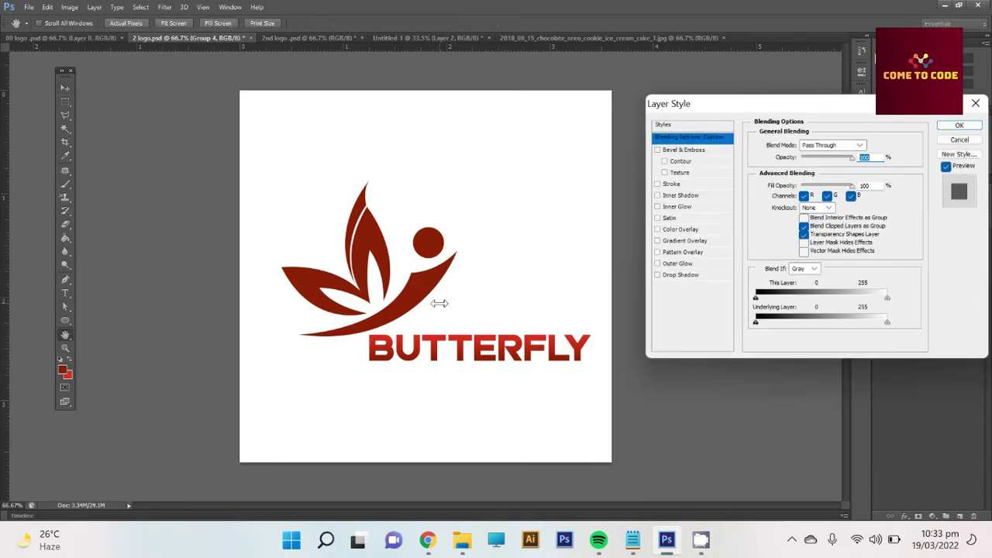
click(685, 240)
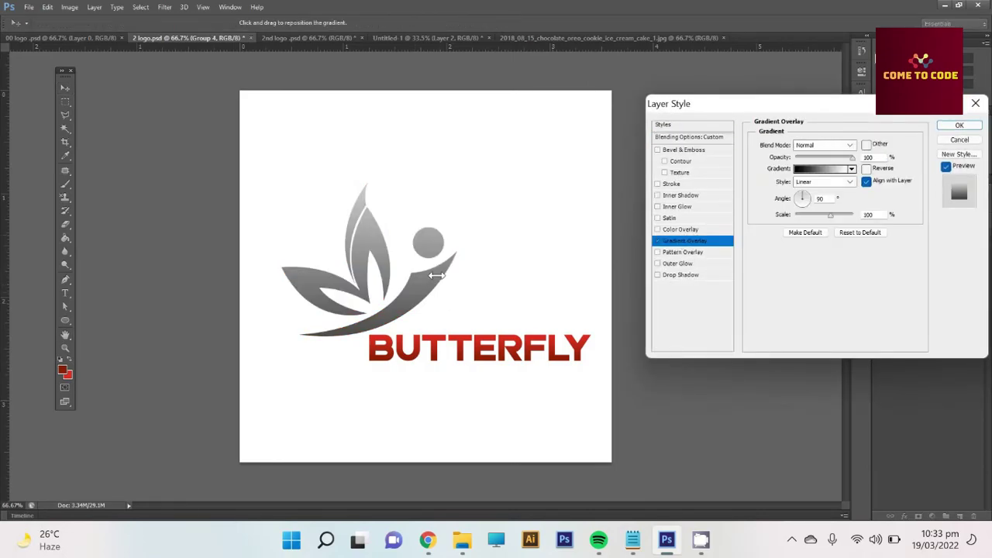
click(825, 168)
click(593, 225)
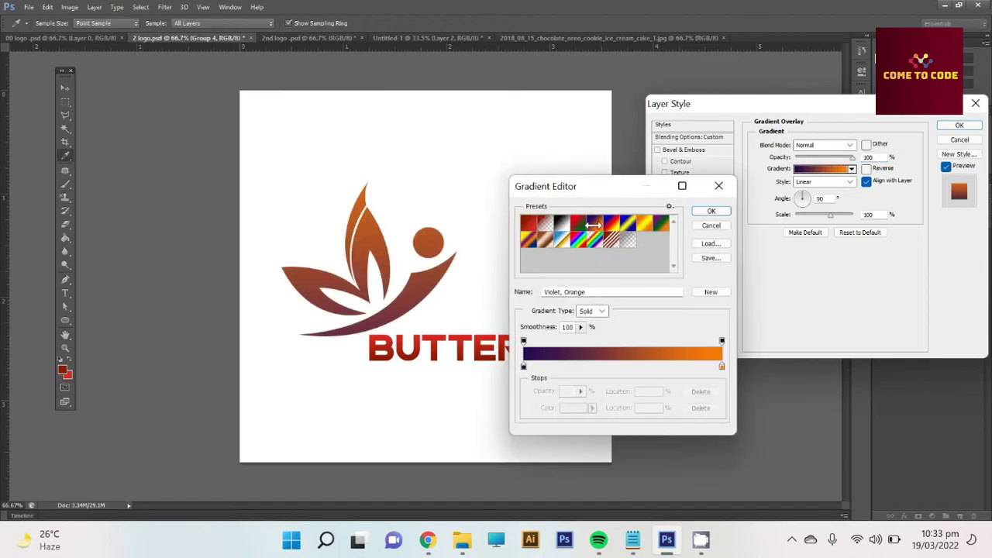
click(523, 368)
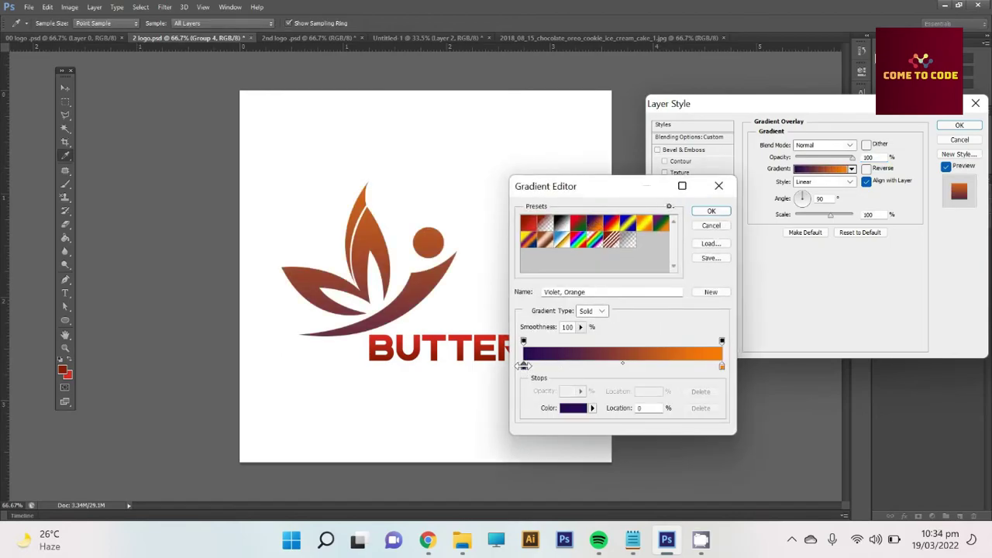
click(60, 372)
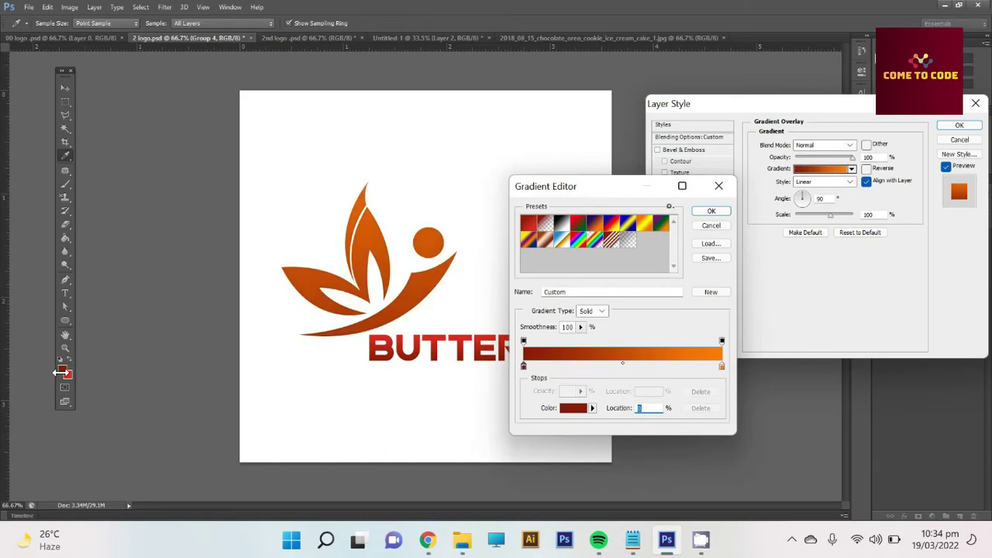
click(722, 364)
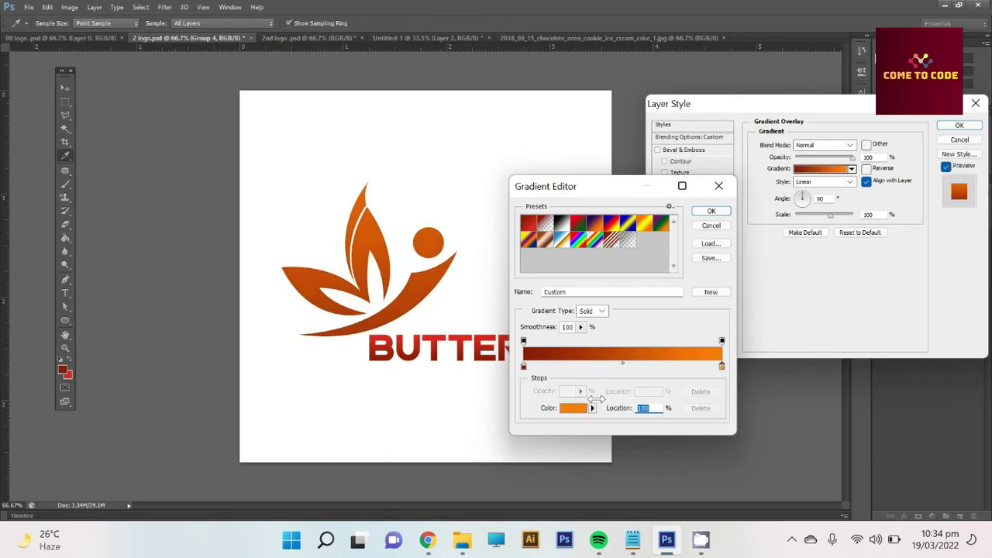
- Brighten the right gradient stop, darken the left stop, and apply the overlay
click(573, 407)
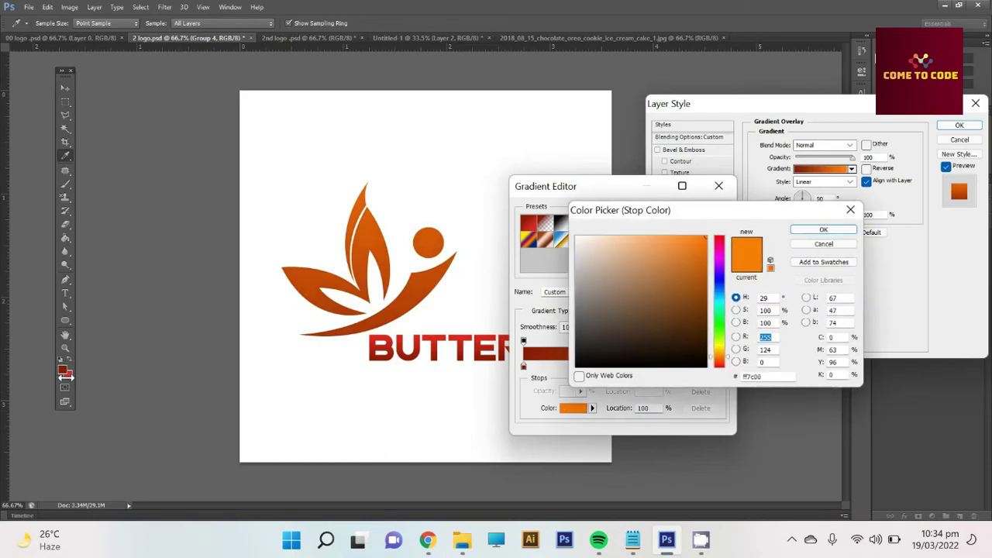
click(65, 375)
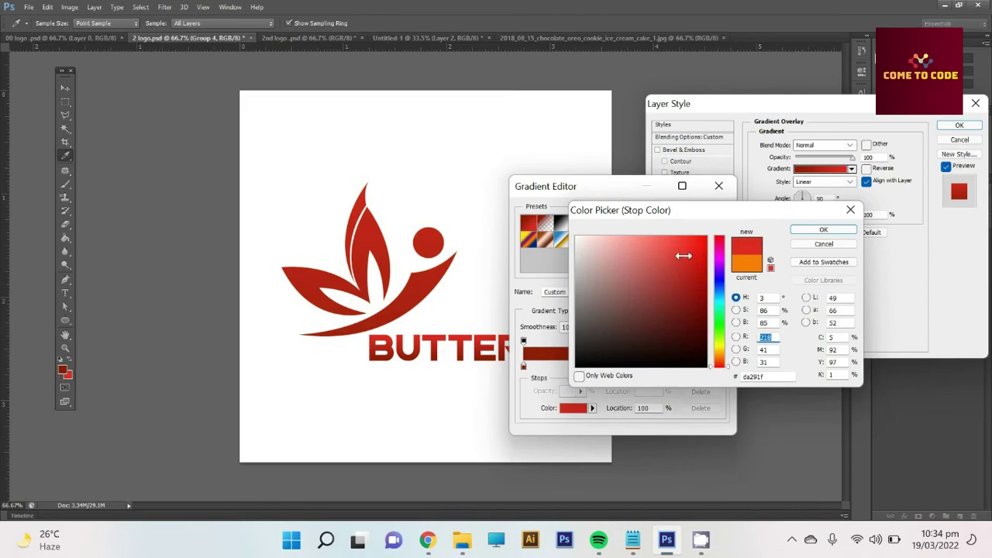
drag(683, 255, 702, 237)
key(Return)
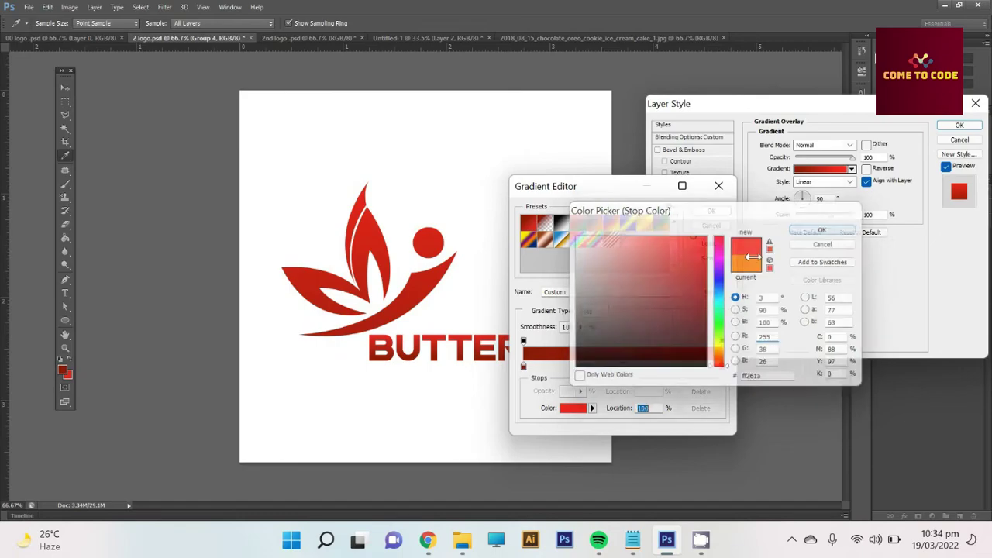
click(524, 365)
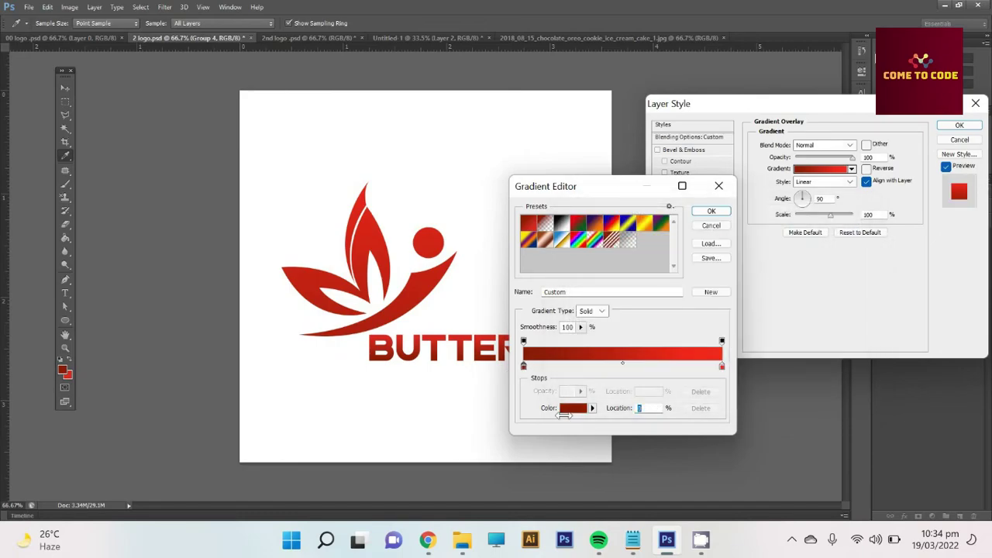
click(572, 408)
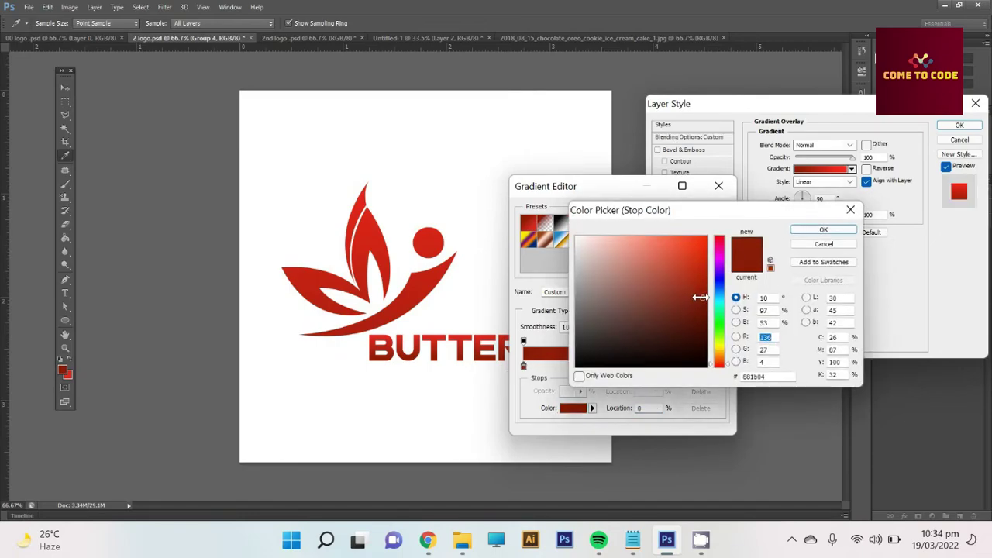
drag(700, 297, 703, 322)
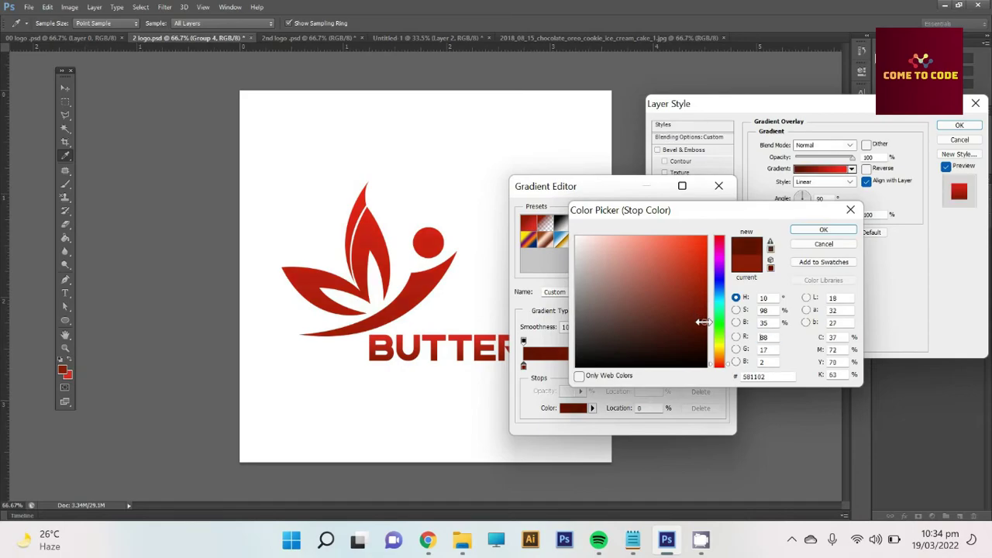
click(824, 232)
click(710, 212)
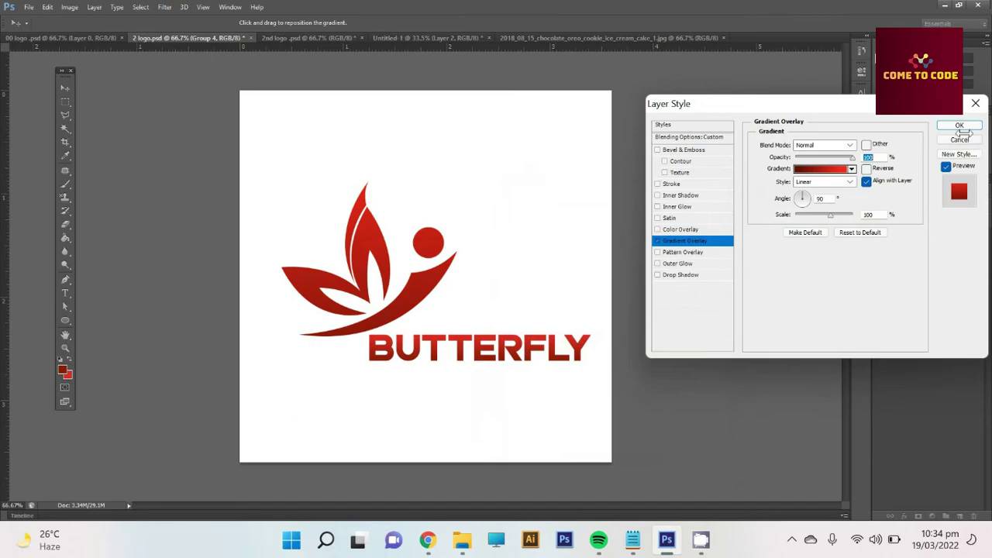
click(959, 125)
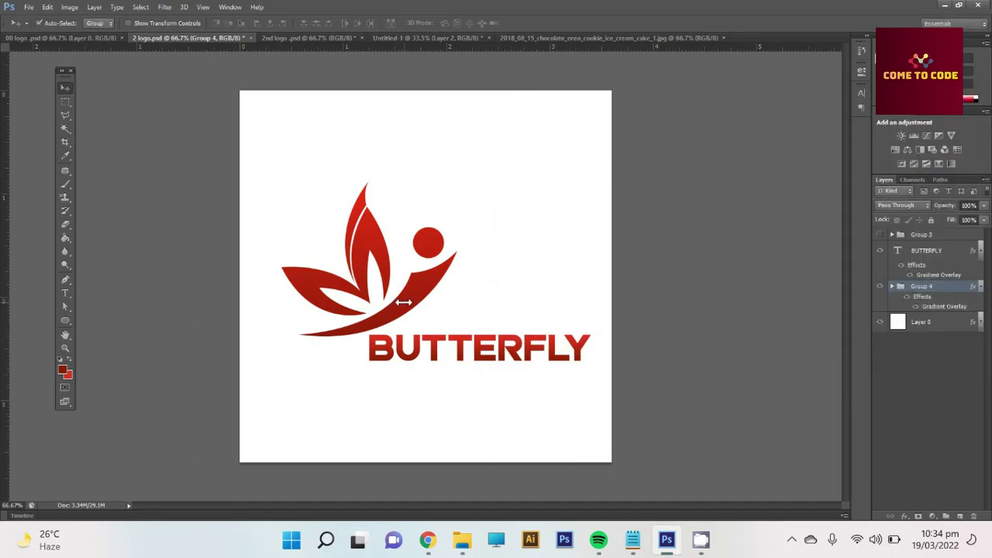
- Shift the logo and text slightly left, scale Group 4 to about 90%, nudge it right
drag(406, 301, 379, 299)
drag(384, 351, 380, 340)
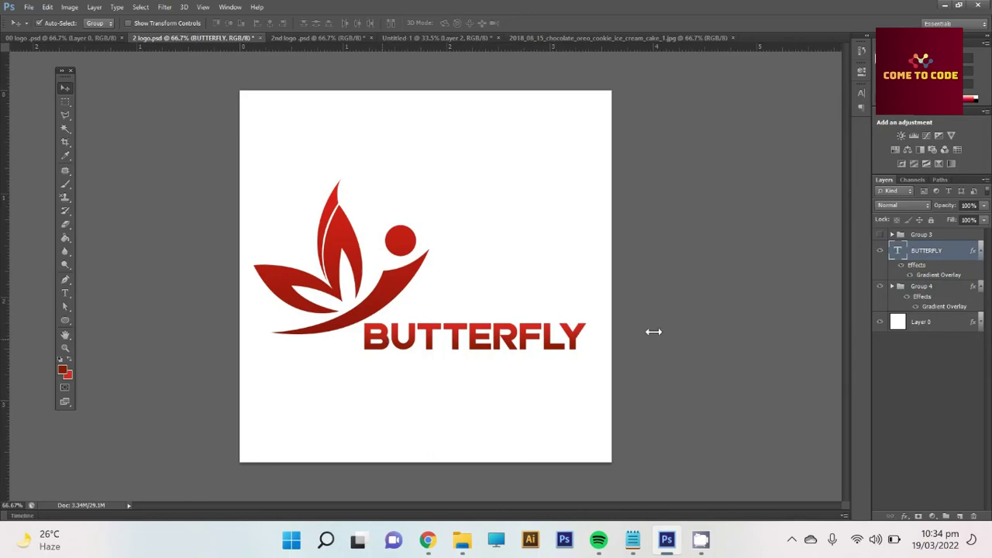
click(924, 286)
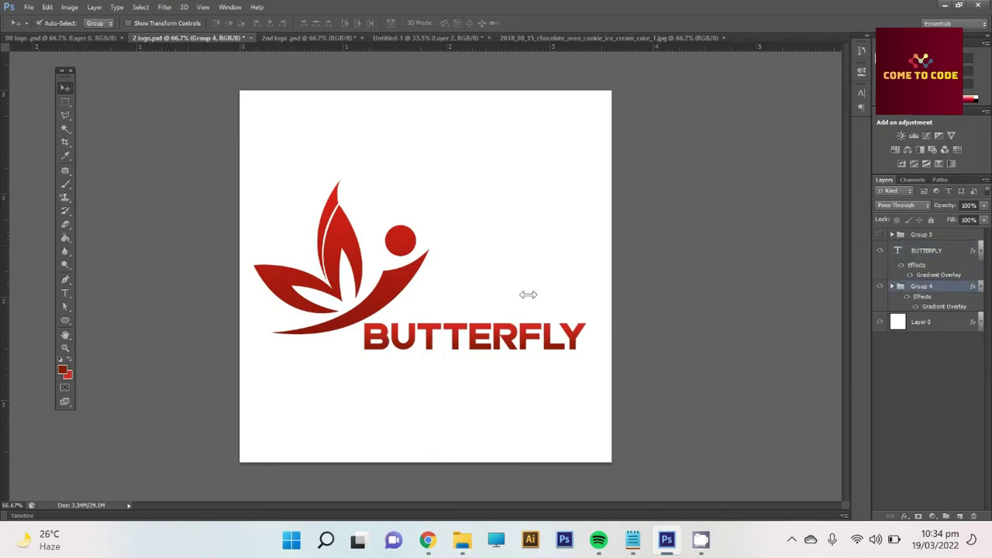
key(ctrl+t)
drag(432, 336, 416, 328)
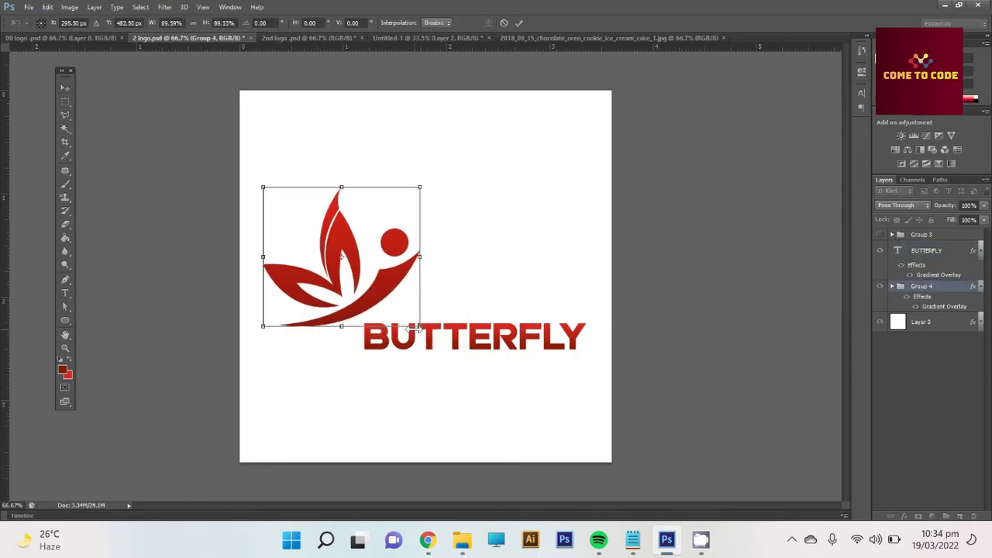
key(Return)
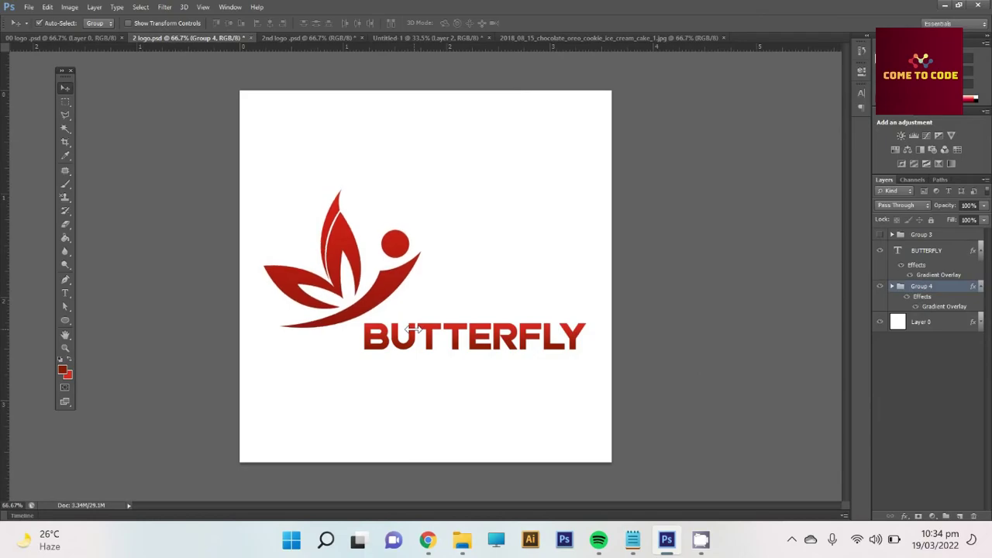
key(Right)
key(Right)
key(Right)
key(Right)
key(Right)
key(Right)
key(Right)
key(Right)
key(Right)
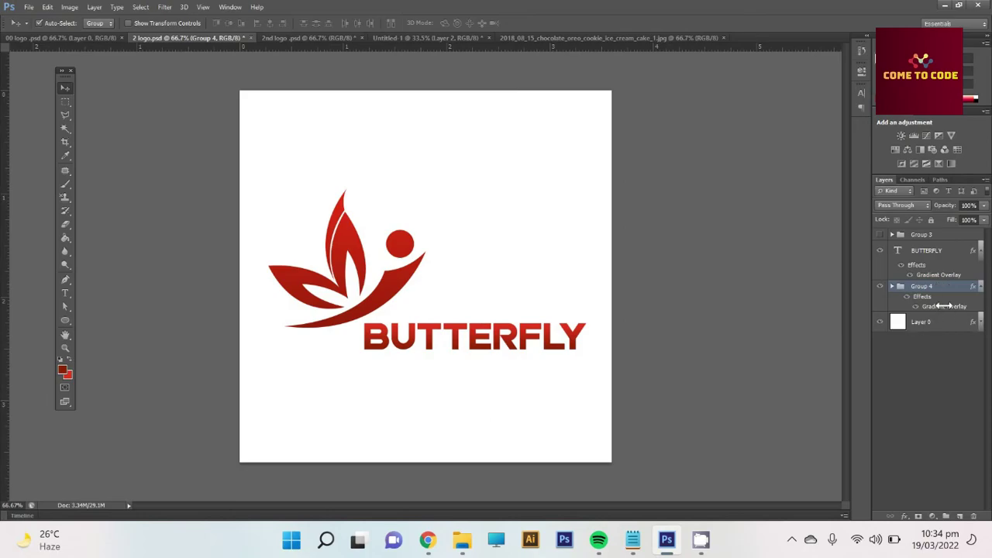
- Change Group 4's gradient light stop to a brighter red, #ff4439
double_click(944, 306)
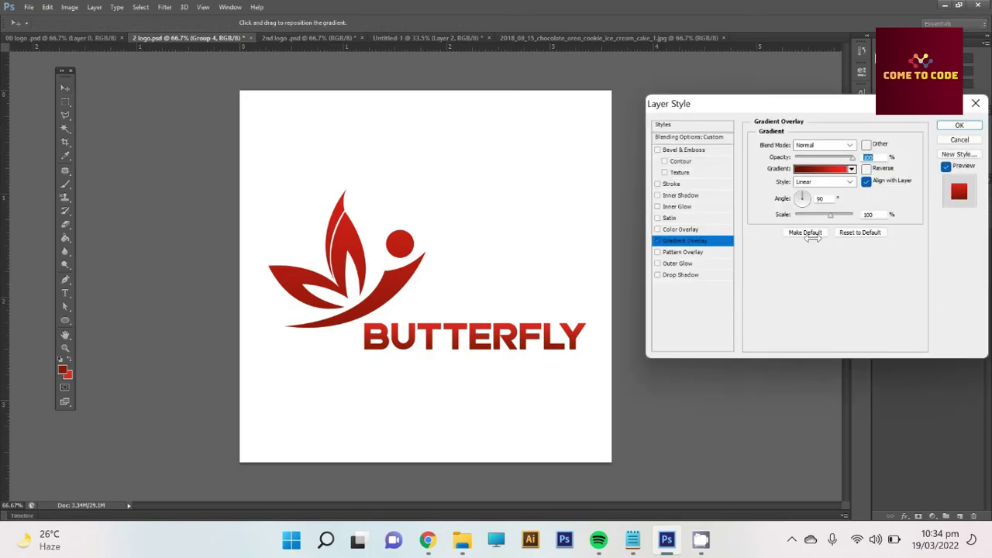
click(822, 169)
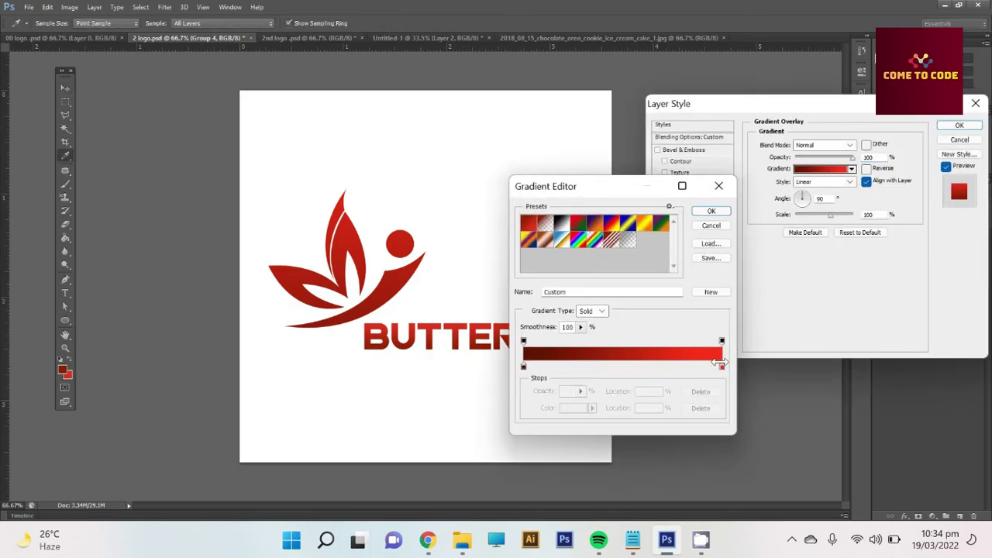
click(722, 365)
click(571, 408)
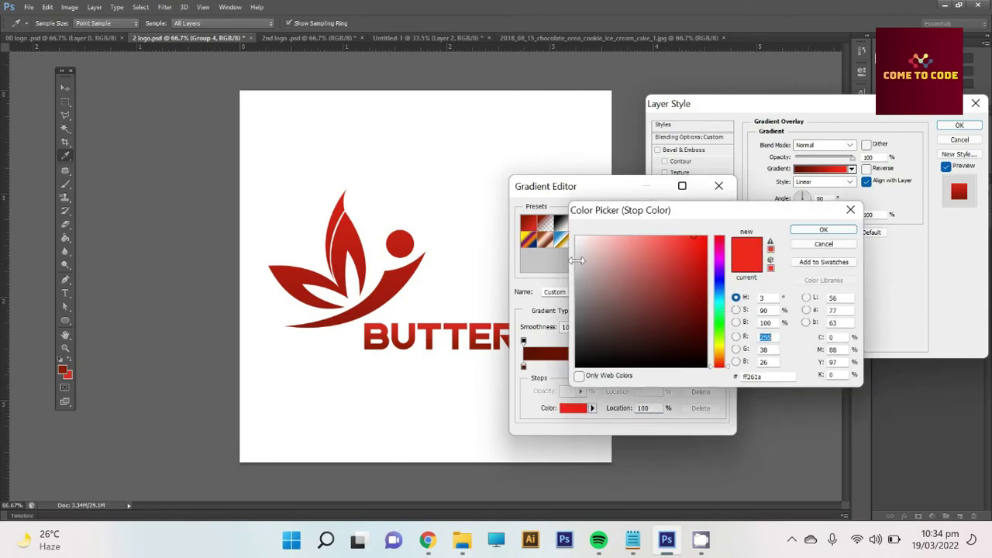
mouse_move(685, 240)
mouse_down()
mouse_move(667, 233)
mouse_move(675, 236)
mouse_up()
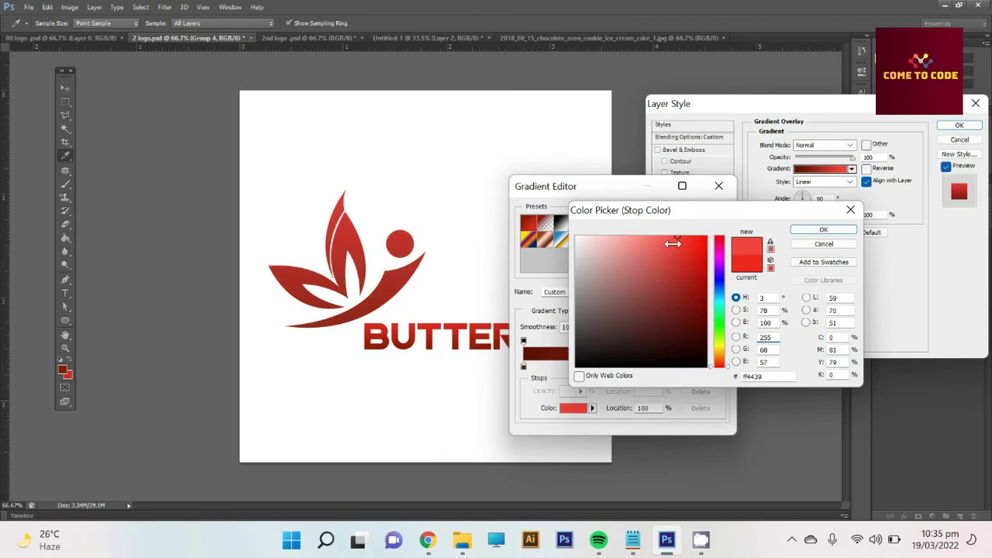
click(824, 230)
click(712, 211)
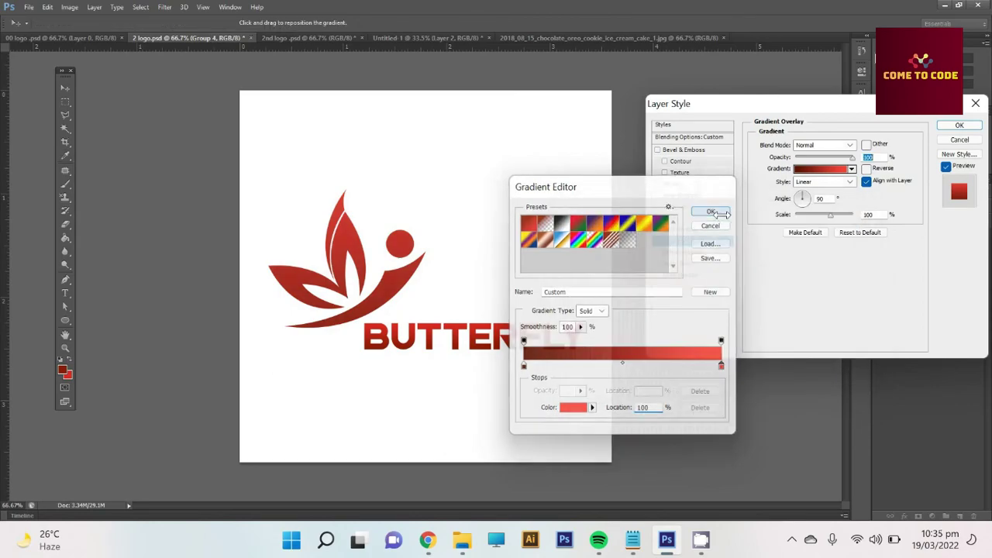
- Deepen the gradient's dark stop to maroon #4c1003 and apply the updated overlay
click(833, 168)
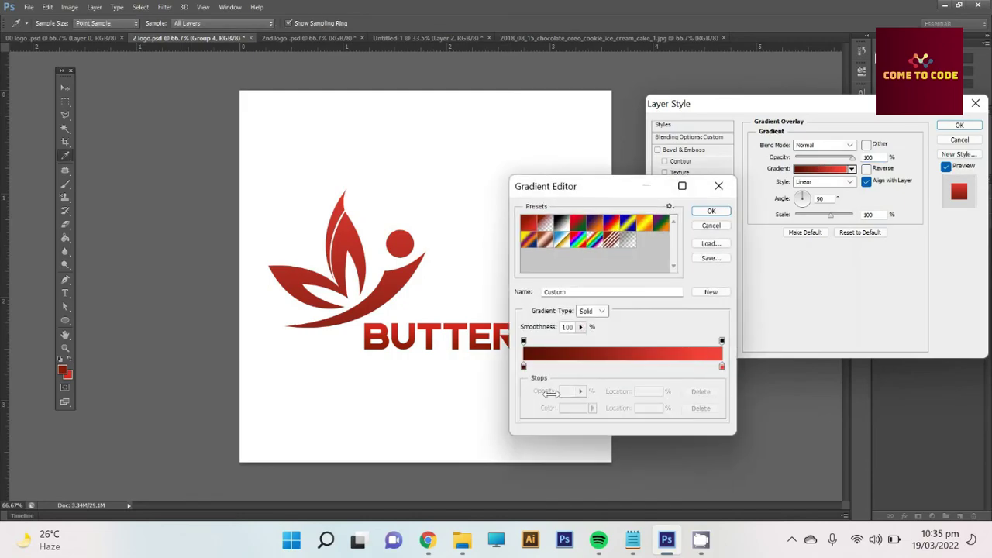
click(523, 366)
click(573, 408)
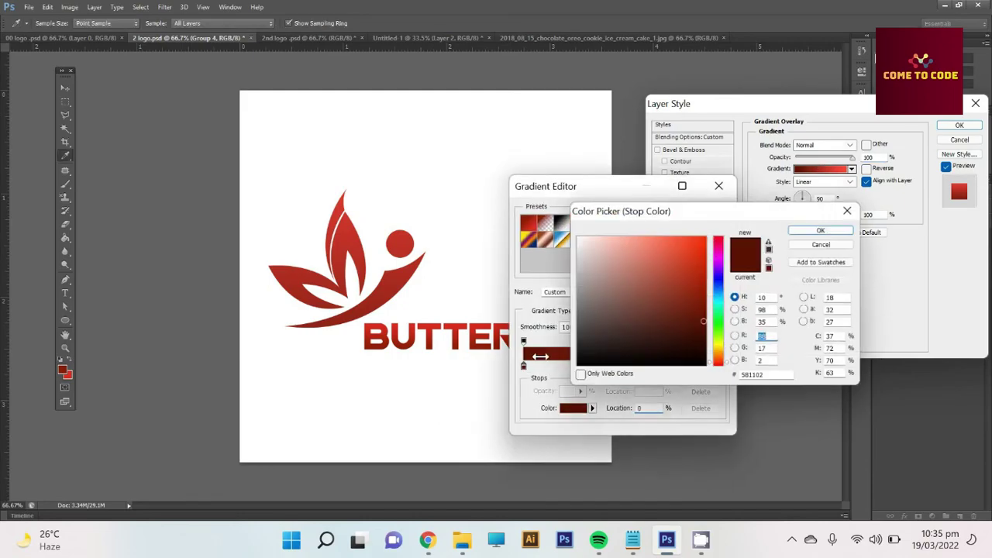
click(700, 327)
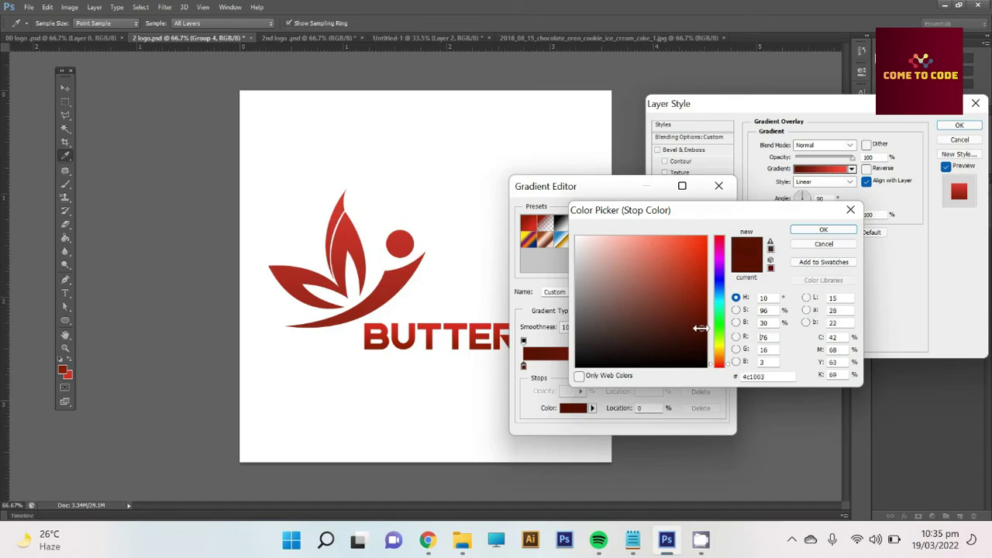
click(823, 231)
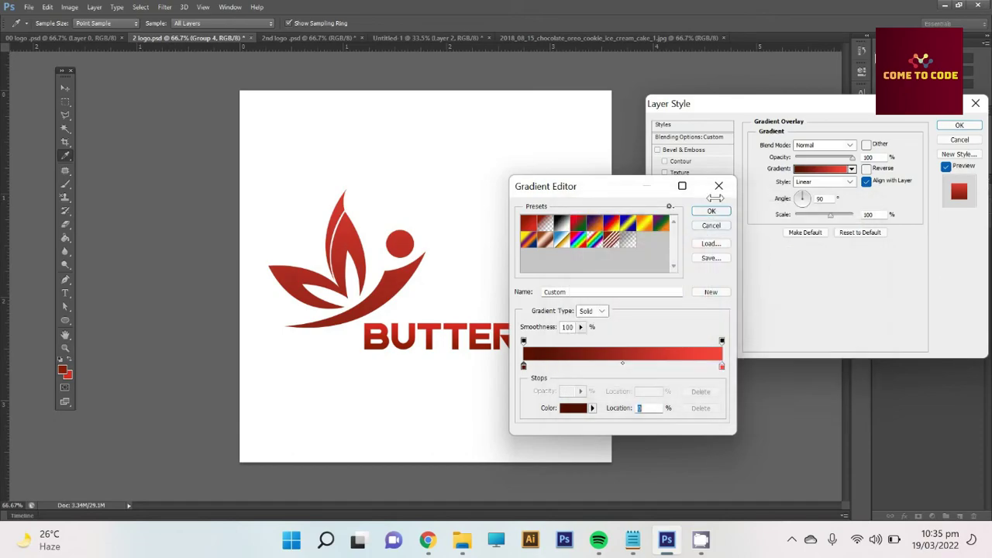
click(711, 206)
click(959, 126)
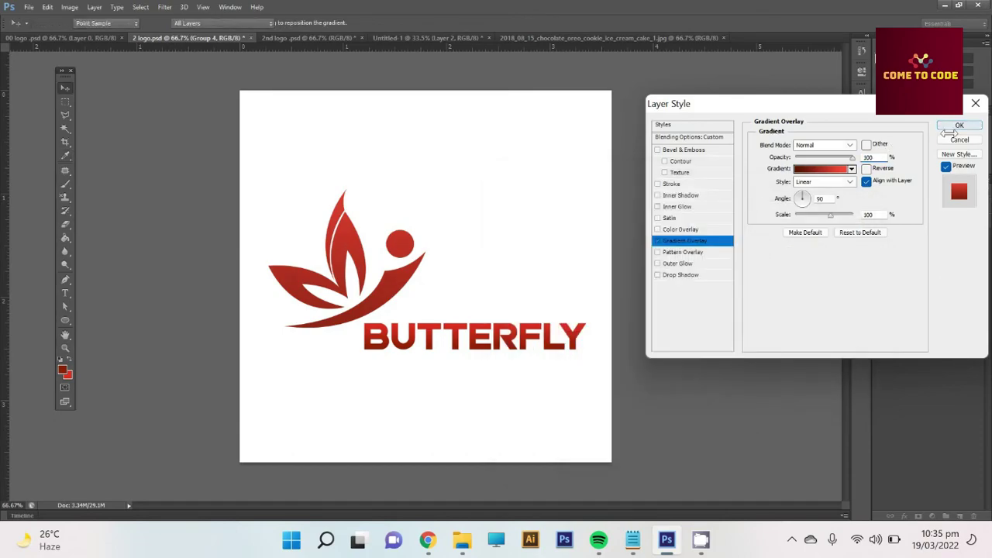
click(428, 343)
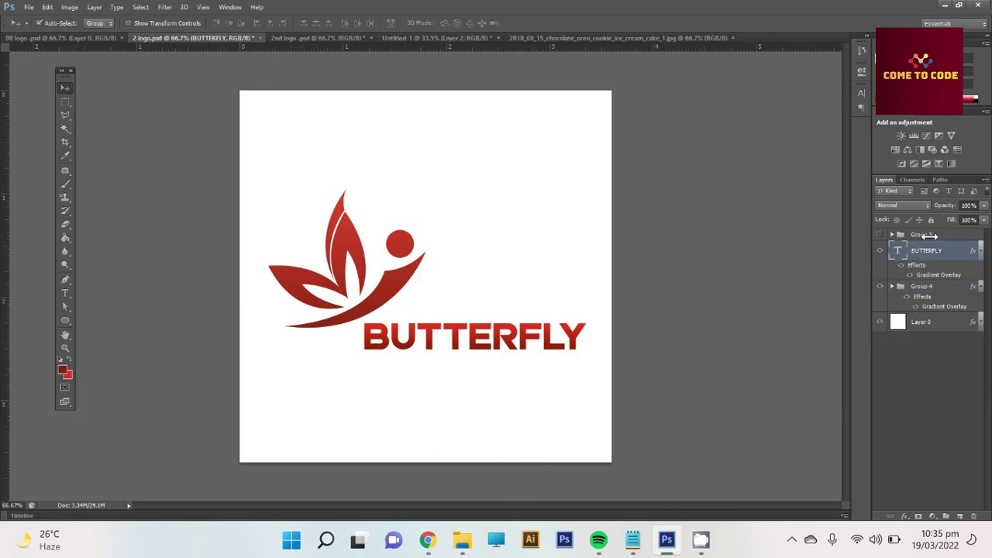
- Hide the BUTTERFLY gradient effect and colour the text the wing's dark red #8e2317
click(900, 265)
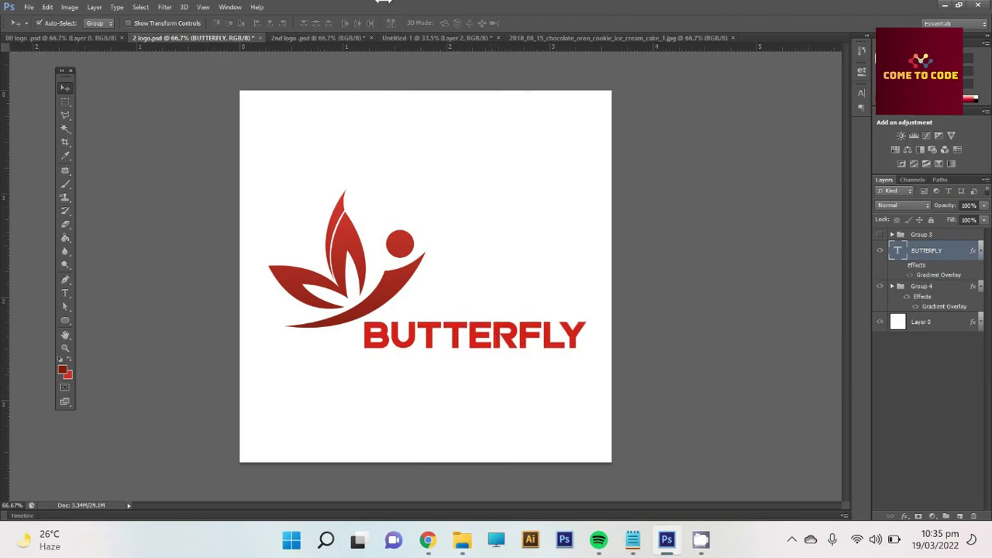
key(t)
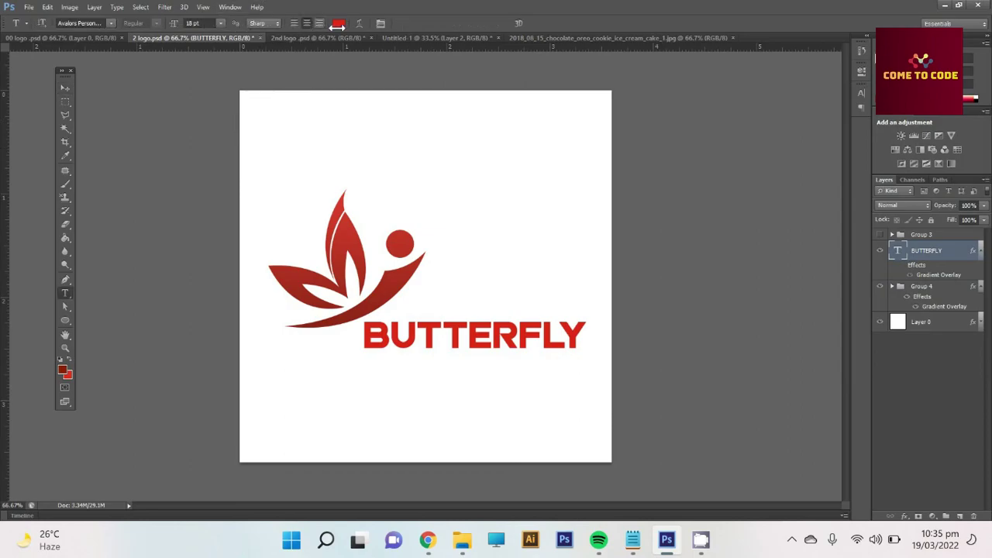
click(339, 23)
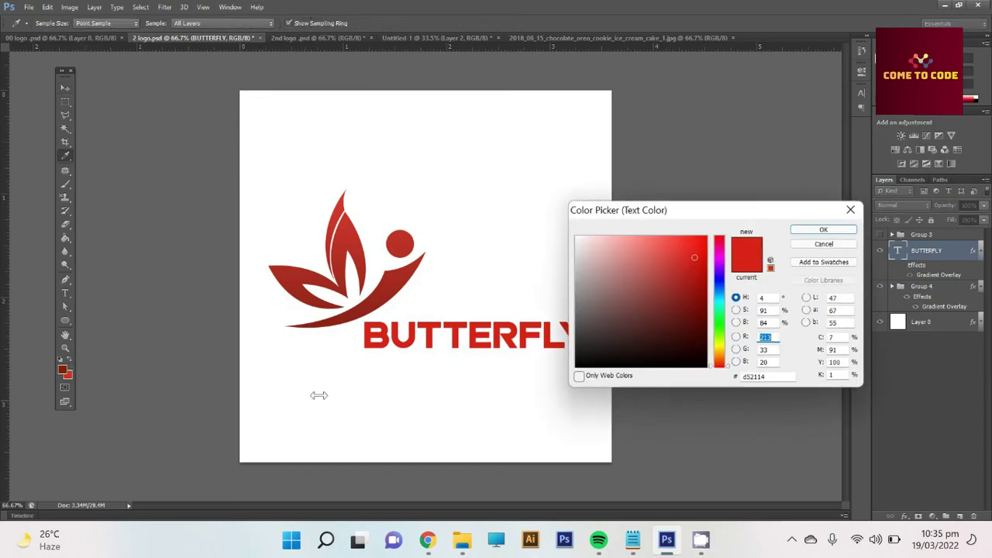
click(341, 316)
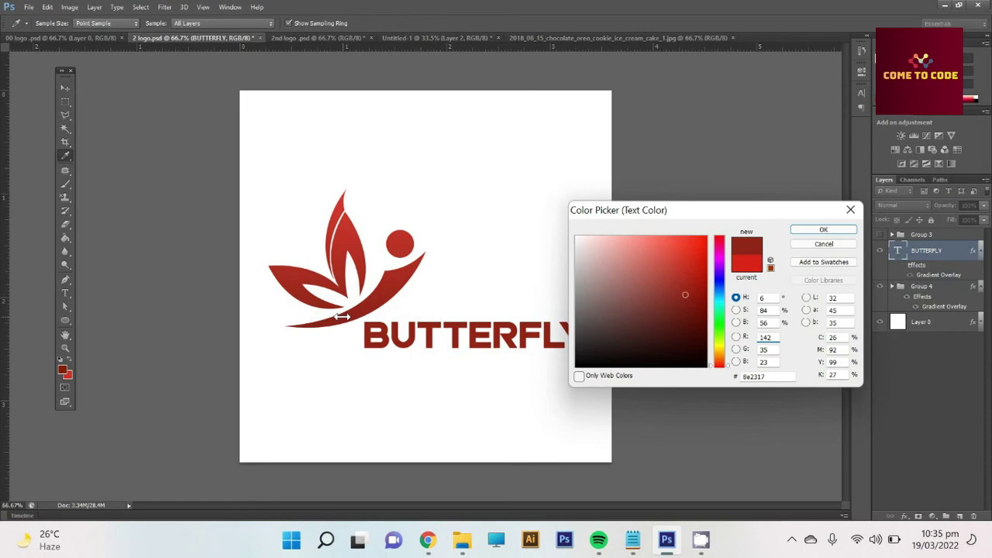
click(824, 229)
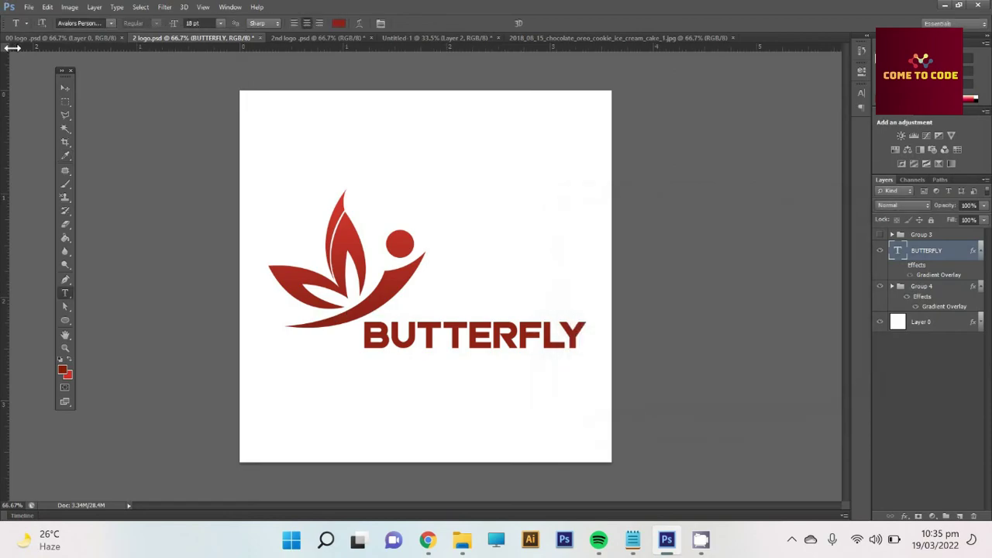
click(65, 88)
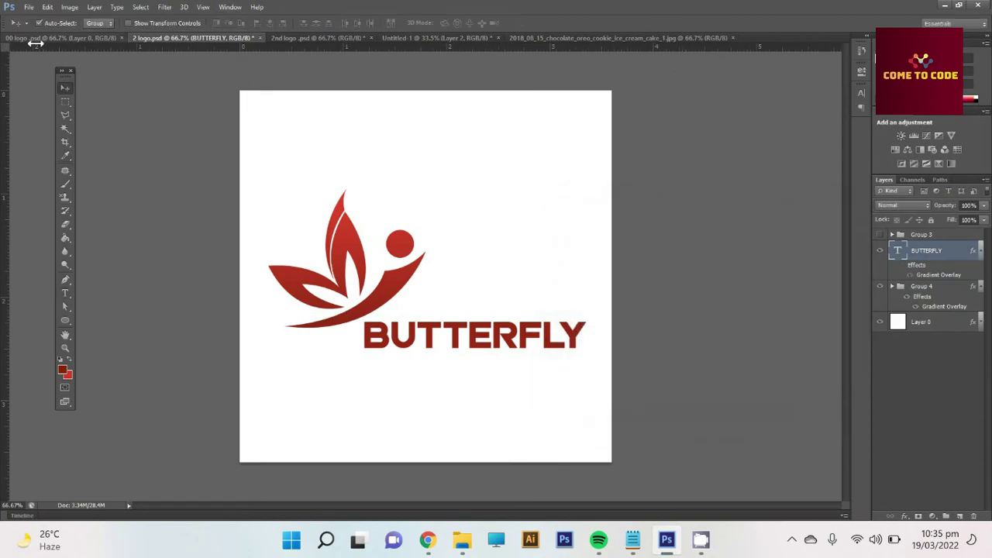
click(954, 321)
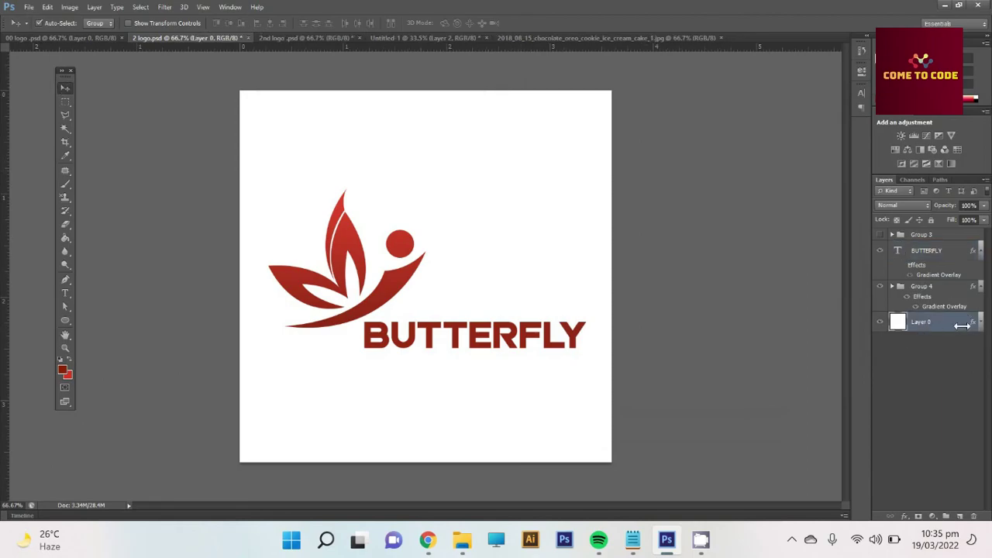
- Copy the Gradient Overlay onto Layer 0 and show it as a white-to-grey radial backdrop
drag(962, 326, 979, 326)
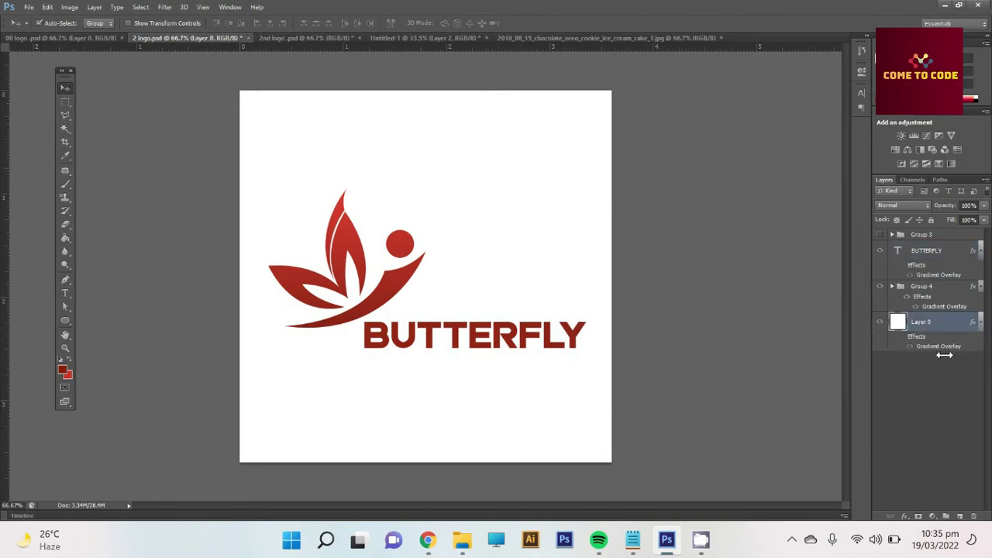
click(901, 336)
click(981, 324)
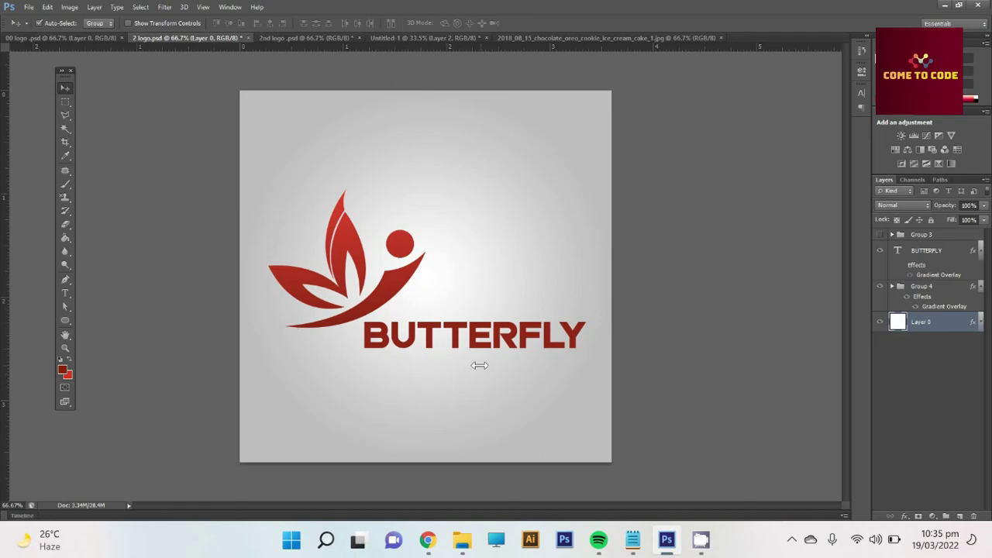